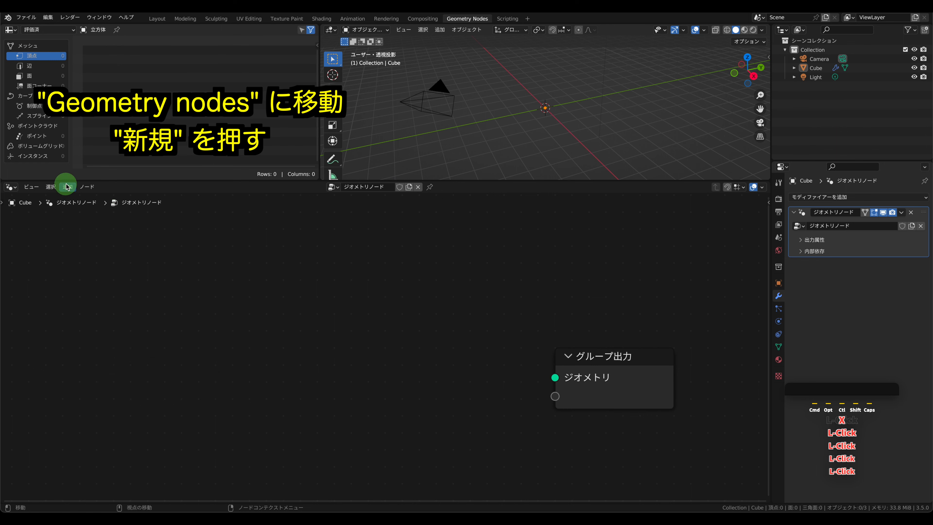
Add a Grid node and connect its mesh output to the Group Output's geometry input
mouse_move(104, 273)
mouse_move(200, 313)
click(277, 340)
drag(354, 361, 555, 377)
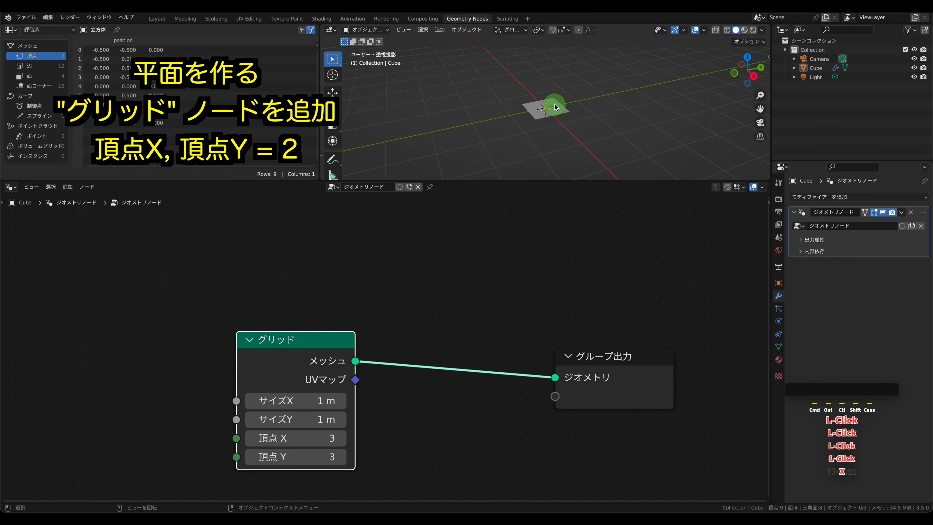
Set the Grid node's Vertices X and Vertices Y to 2 each and move the node away from the Group Output
middle_drag(557, 107, 537, 146)
scroll(543, 132, up, 5)
click(249, 438)
click(250, 457)
drag(288, 338, 219, 310)
click(128, 262)
Add a Value node beside the Grid node and label it Width
click(66, 187)
mouse_move(152, 220)
click(222, 256)
click(5, 239)
right_click(55, 243)
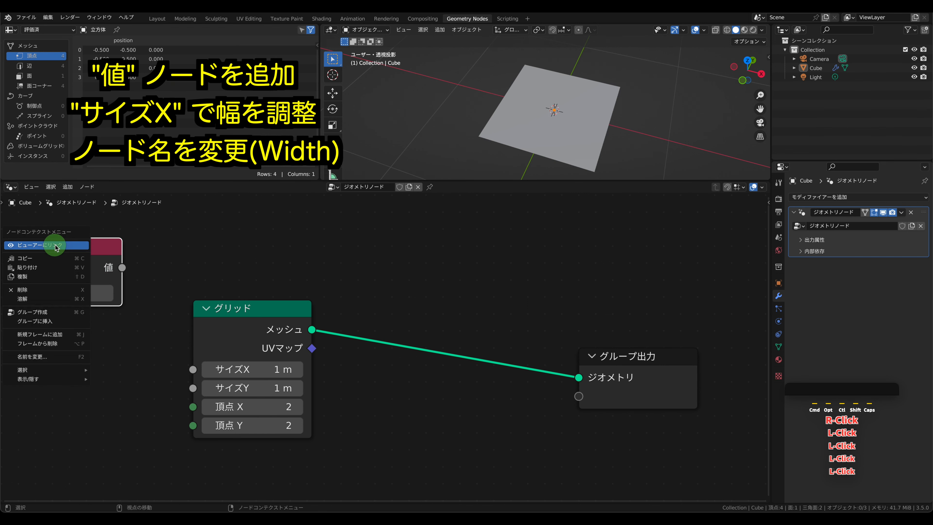
click(65, 353)
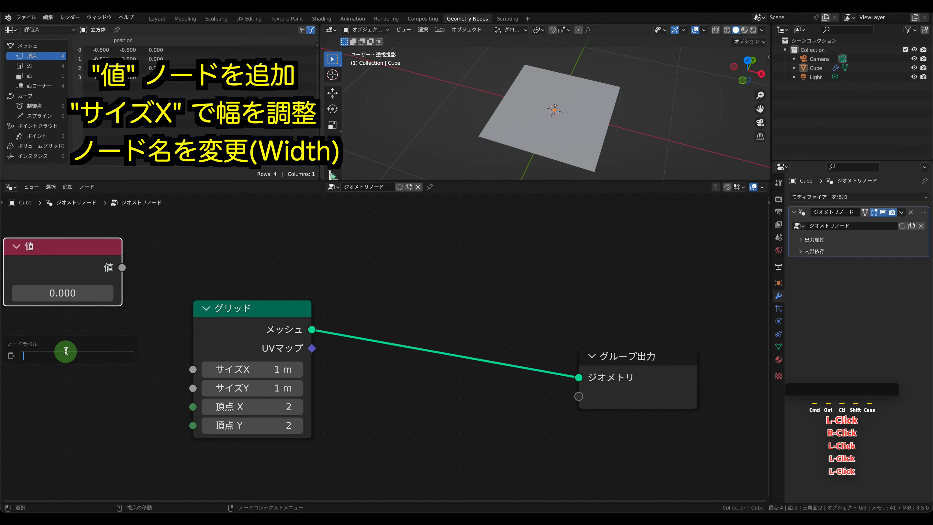
Connect the Width node to the Grid's Size X and set its value to 1
drag(123, 272, 193, 369)
click(63, 293)
text(1)
click(56, 293)
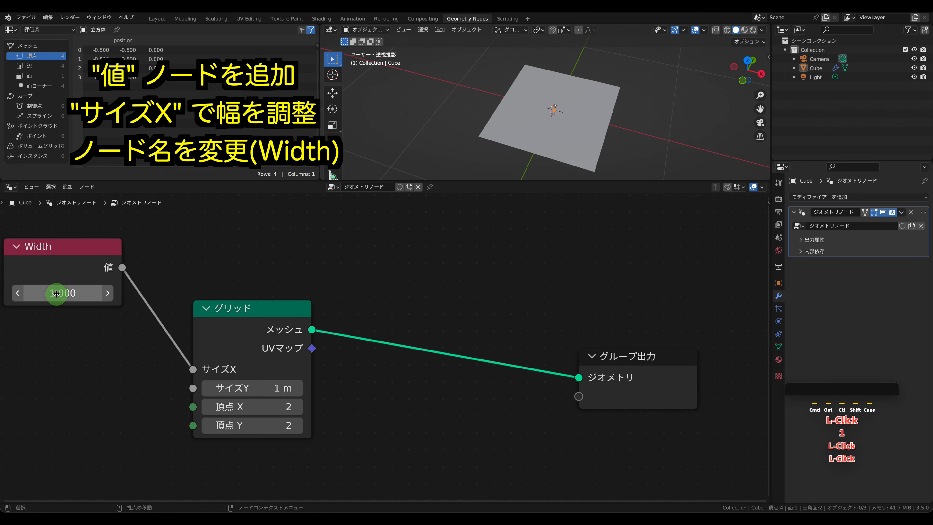
drag(83, 259, 90, 264)
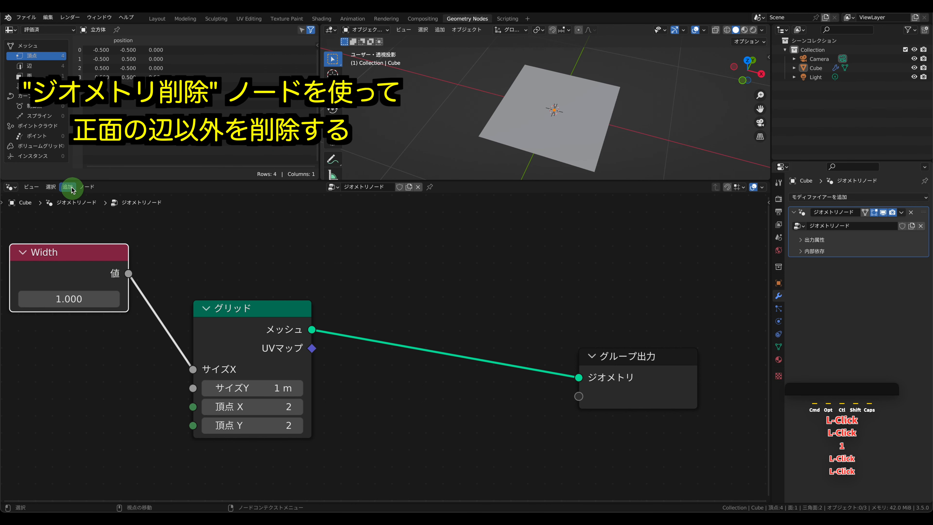
Insert a Delete Geometry node between the Grid and the Group Output, and raise the Grid node
click(68, 186)
mouse_move(87, 241)
click(184, 274)
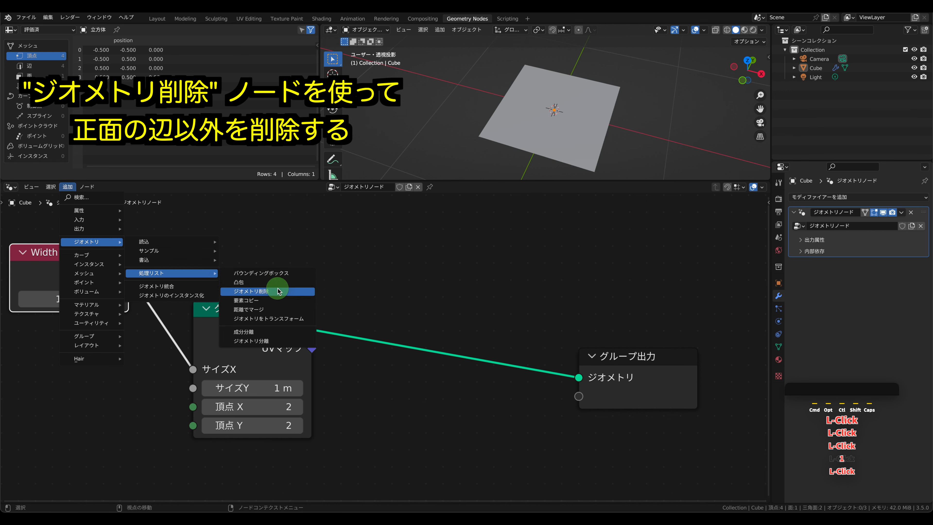
click(278, 291)
click(382, 285)
drag(281, 306, 274, 242)
Add an Index node below the Width node
click(69, 187)
mouse_move(98, 242)
mouse_move(147, 242)
click(245, 250)
click(74, 388)
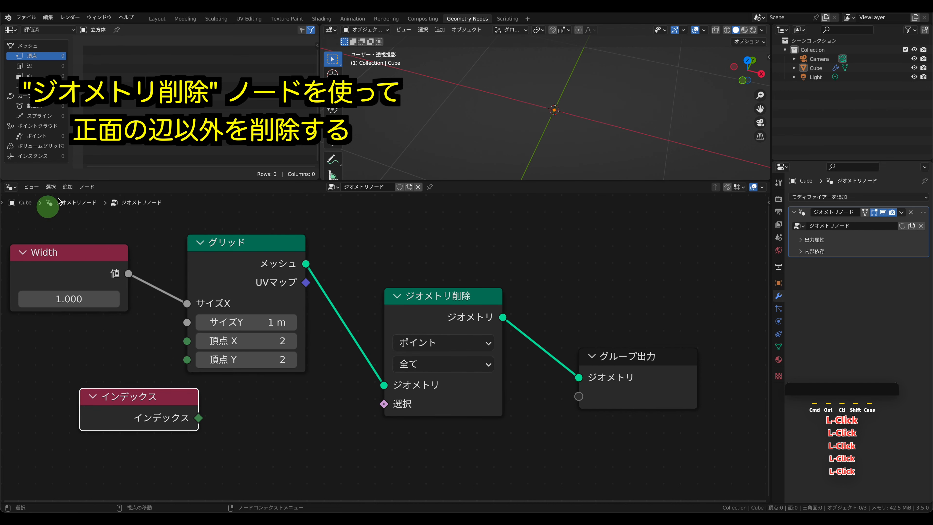
Add a Compare node between the Index and Delete Geometry nodes, moving the Grid node up to make room
click(68, 187)
mouse_move(118, 324)
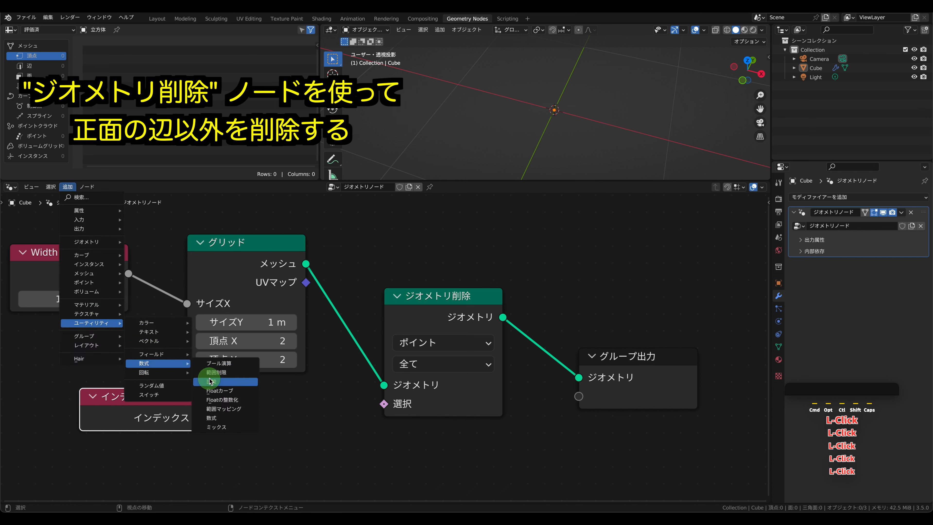
click(210, 382)
click(250, 377)
drag(250, 244, 250, 221)
drag(272, 381, 278, 370)
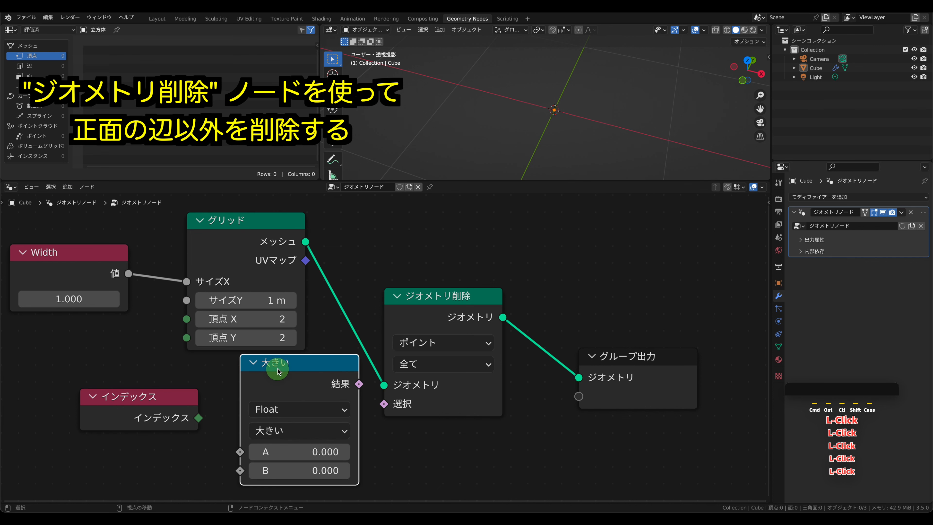
Configure the Compare node for the Integer data type and the Not Equal operation
click(317, 411)
click(285, 370)
click(298, 434)
click(285, 318)
Wire Index through Compare's A input to the Delete Geometry selection, with B set to 2 and the deletion domain set to Edge
drag(198, 418, 239, 450)
drag(359, 385, 384, 404)
click(424, 344)
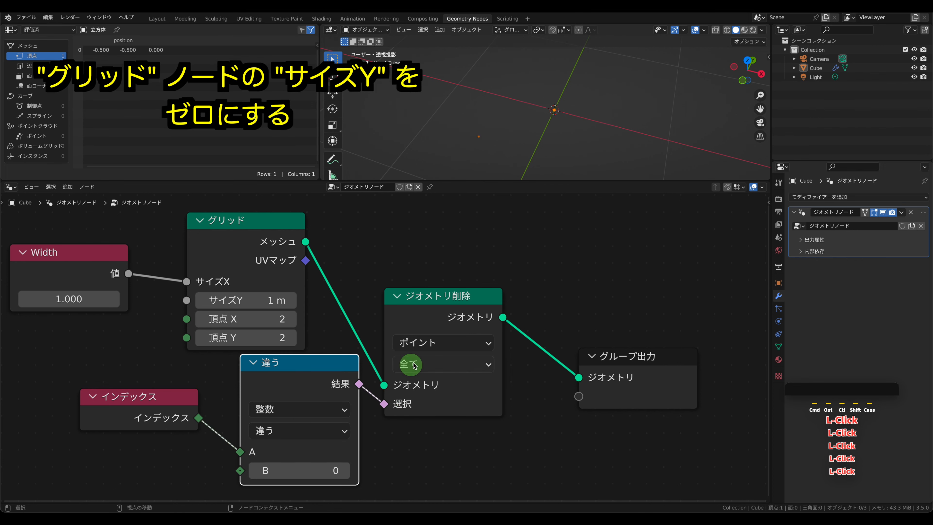
click(425, 386)
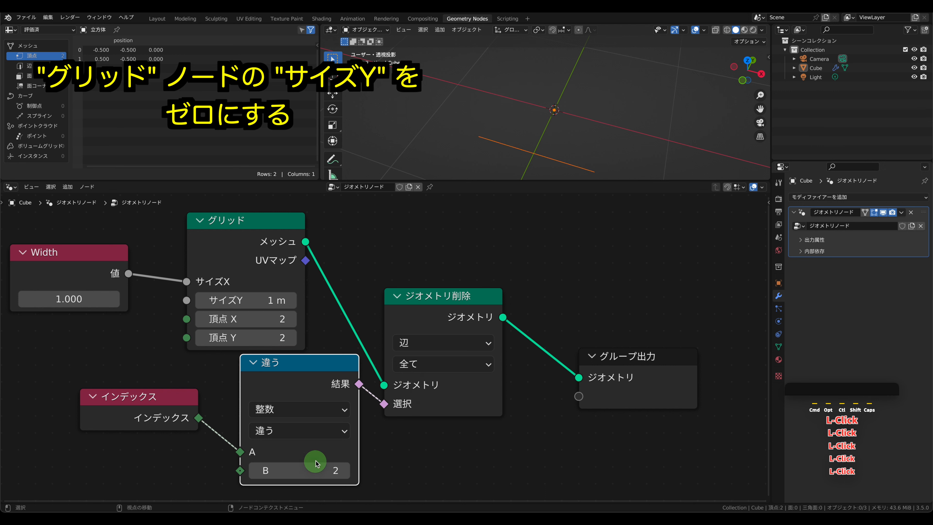
Set the Grid node's Size Y to 0 m
click(282, 306)
text(0)
click(282, 313)
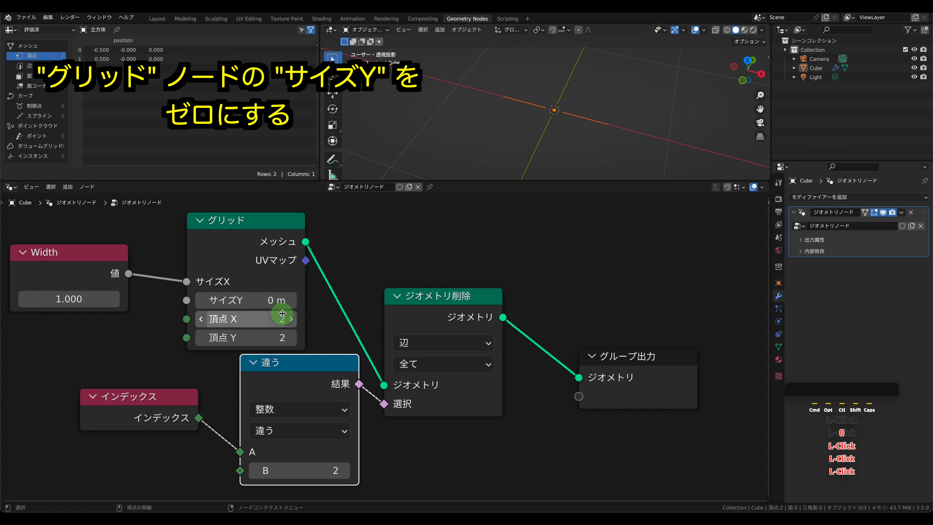
Try a different value in the Width node and reset it to 1
scroll(445, 252, down, 2)
scroll(449, 253, down, 1)
middle_drag(497, 260, 487, 262)
drag(122, 317, 128, 317)
click(166, 311)
text(1)
click(170, 253)
Move the Width node aside, then frame the Grid, Index, Compare and Delete Geometry nodes under the label Width
drag(155, 286, 95, 258)
drag(189, 236, 417, 444)
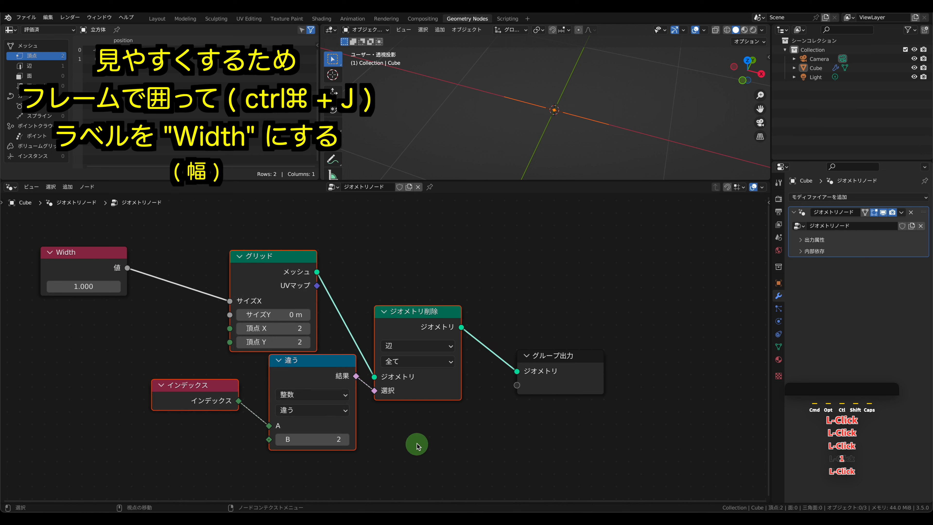
key(ctrl+j)
click(767, 201)
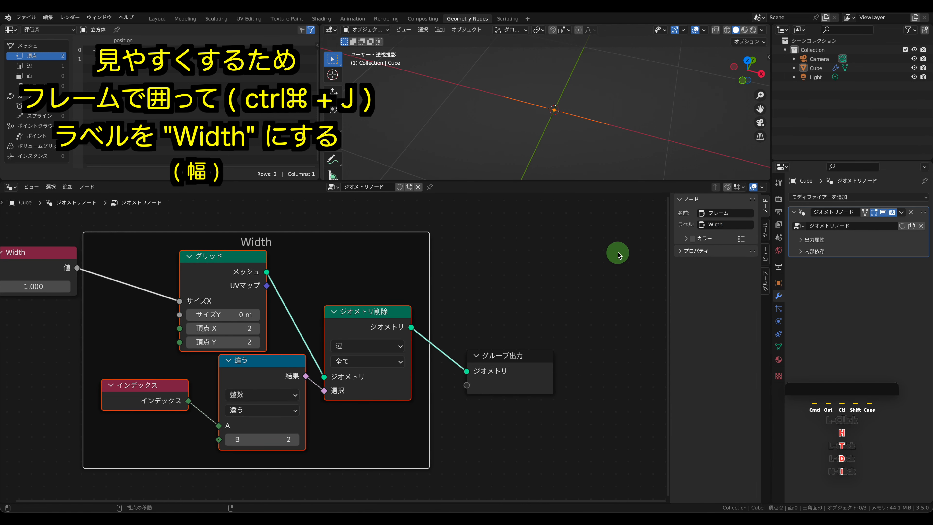
drag(262, 234, 264, 279)
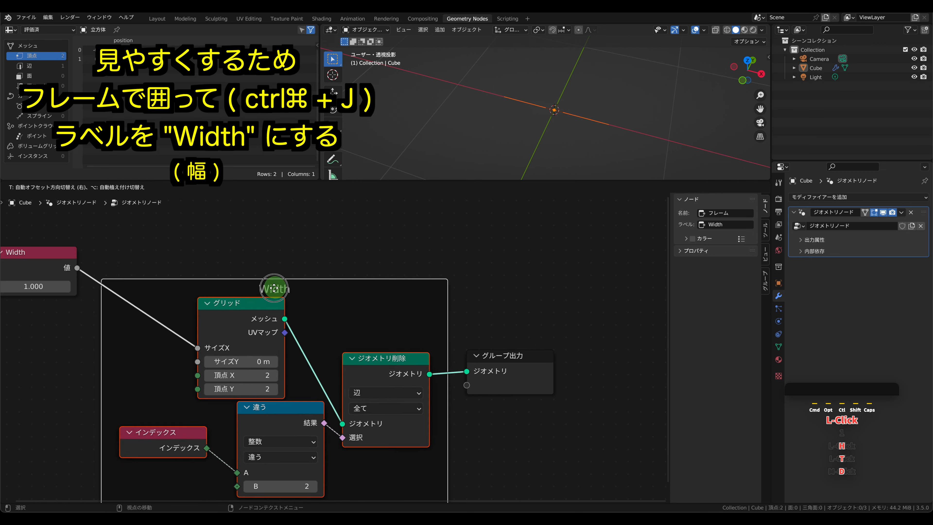
Make room before the Group Output and insert an Extrude Mesh node there, set to extrude vertices
middle_drag(494, 308, 170, 305)
drag(189, 338, 514, 332)
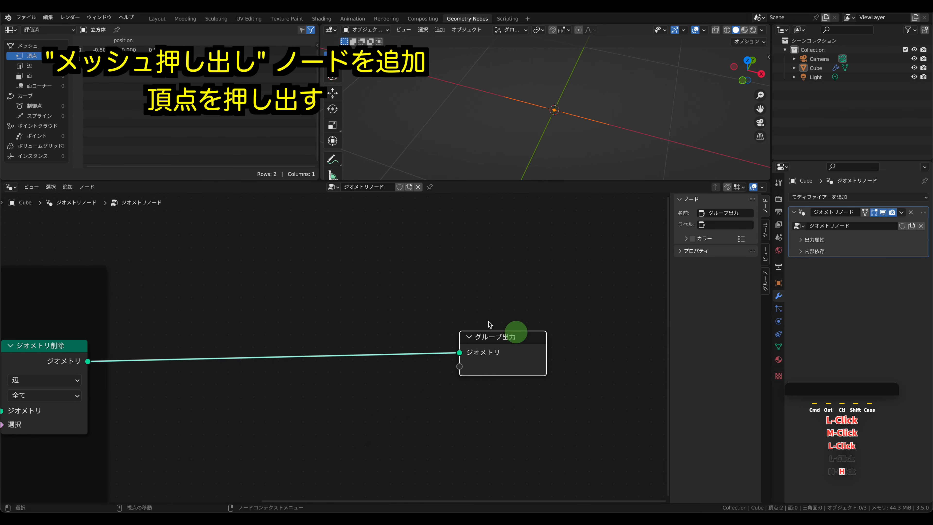
click(68, 188)
mouse_move(179, 276)
mouse_move(88, 273)
mouse_move(158, 305)
click(232, 332)
click(305, 289)
click(351, 355)
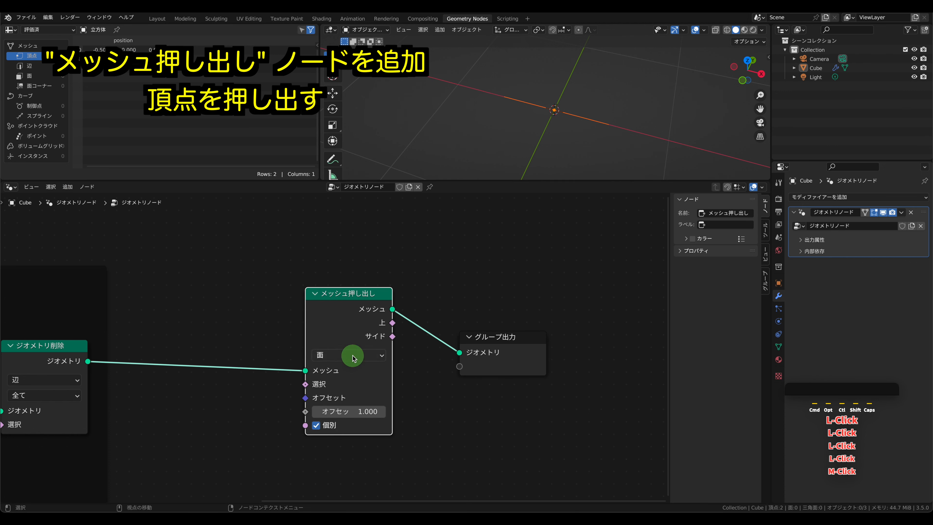
click(347, 372)
click(287, 327)
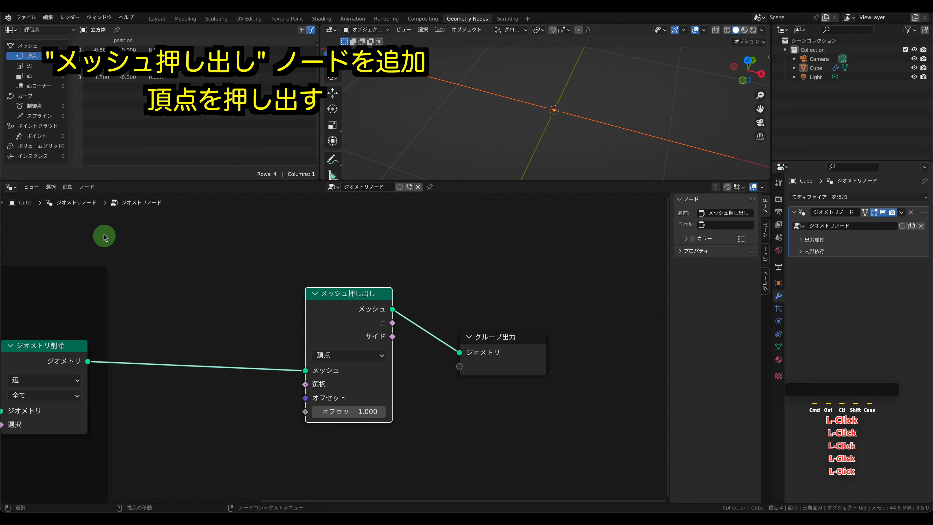
Add a Combine XYZ node with Y set to 1 and connect its vector to the Extrude Mesh node's Offset
click(67, 187)
mouse_move(92, 323)
mouse_move(158, 341)
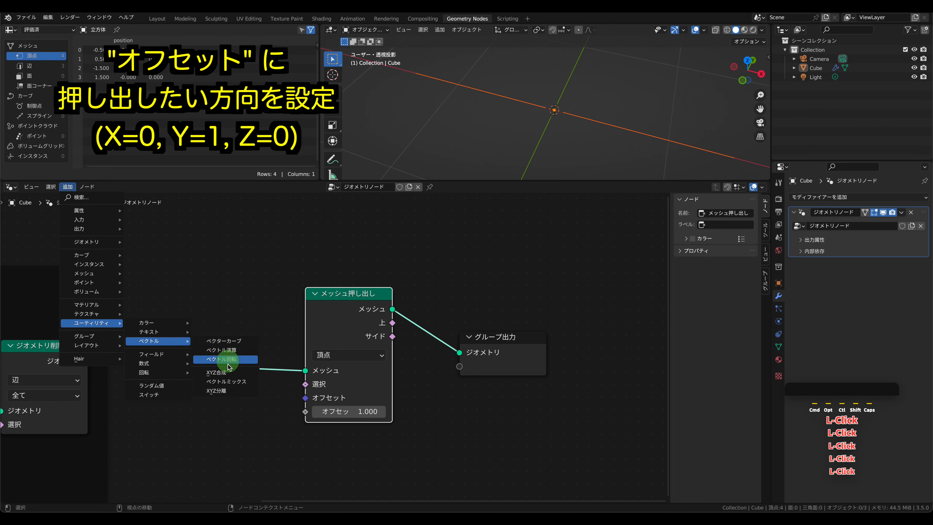
click(216, 372)
click(150, 389)
click(190, 437)
text(1)
click(271, 426)
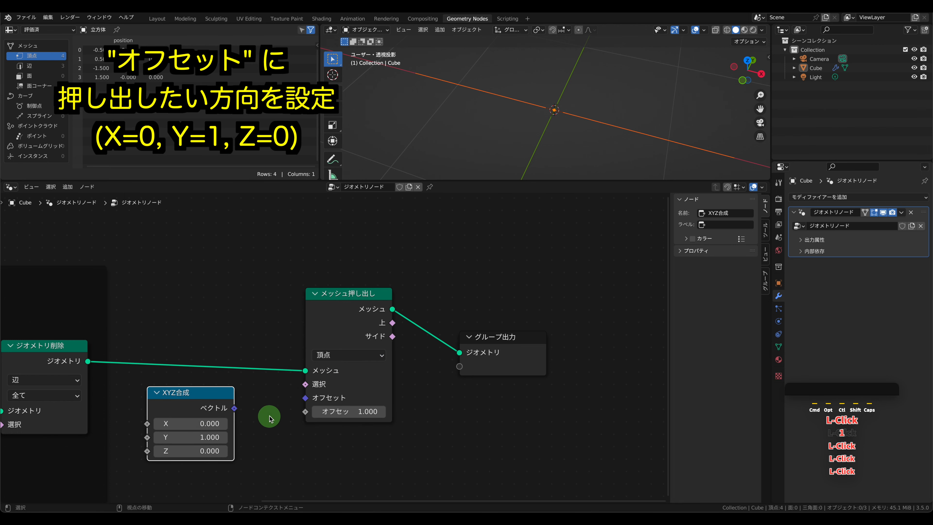
drag(238, 411, 305, 398)
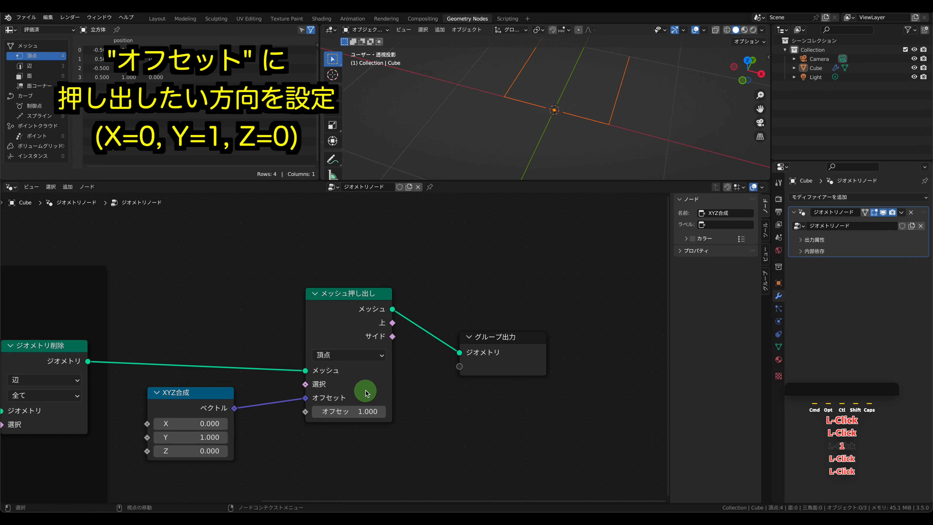
Try positive and negative offset scale values on the Extrude Mesh node, then reset the scale to 1
scroll(527, 101, up, 1)
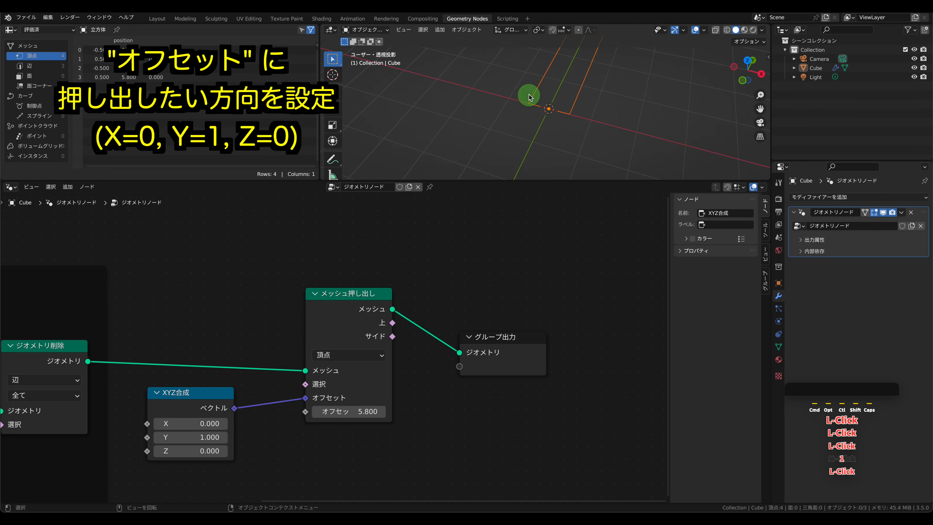
scroll(529, 96, down, 1)
drag(376, 413, 349, 409)
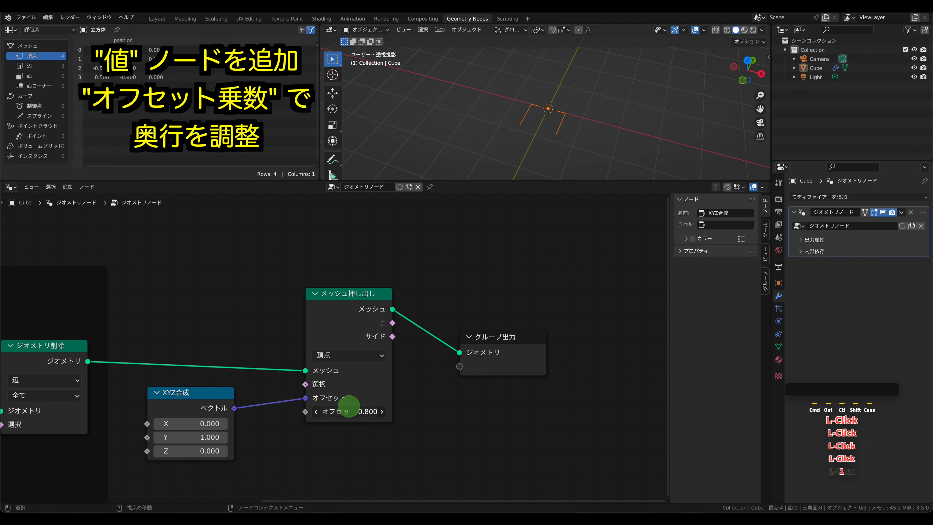
text(1)
click(177, 265)
Add a Value node above the Combine XYZ node, label it Depth, and set its value to 1
click(68, 187)
mouse_move(88, 220)
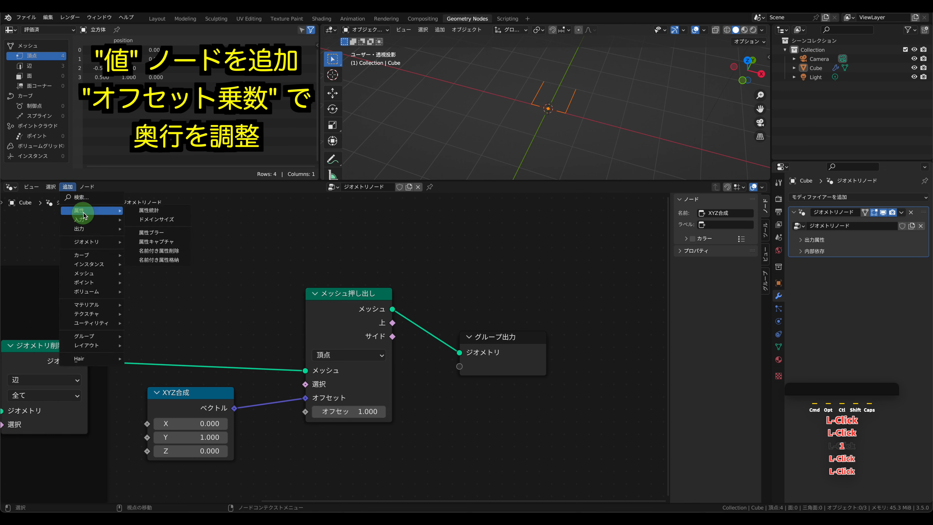
mouse_move(156, 220)
click(210, 274)
right_click(150, 244)
click(142, 243)
text(Depth)
key(Return)
click(171, 273)
text(1)
click(255, 258)
Connect the Depth node to the Extrude Mesh node's offset scale, leaving the Combine XYZ inputs unlinked
drag(215, 254, 150, 437)
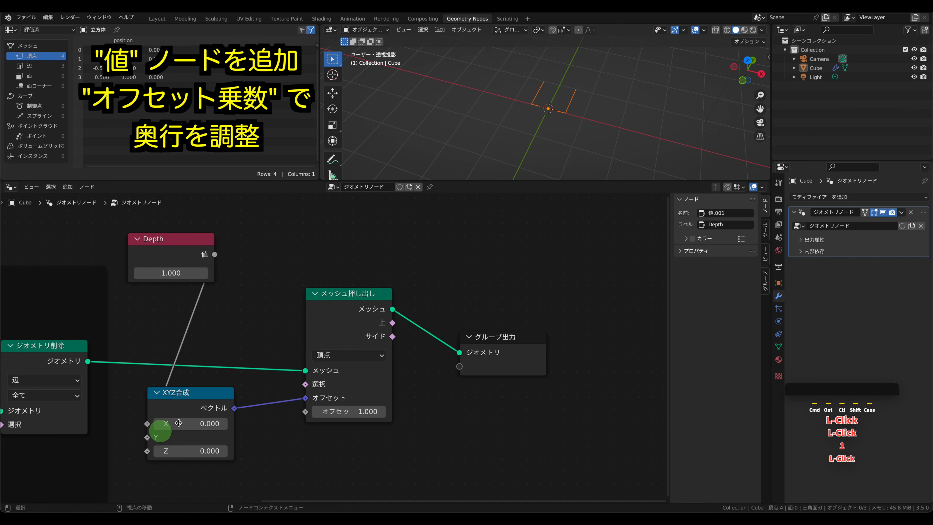
drag(219, 392, 236, 392)
drag(163, 438, 128, 413)
drag(215, 255, 305, 412)
click(221, 310)
Move the Depth node clear, then frame the Combine XYZ and Extrude Mesh nodes under the label Depth
drag(163, 244, 146, 228)
drag(158, 312, 343, 419)
key(ctrl+j)
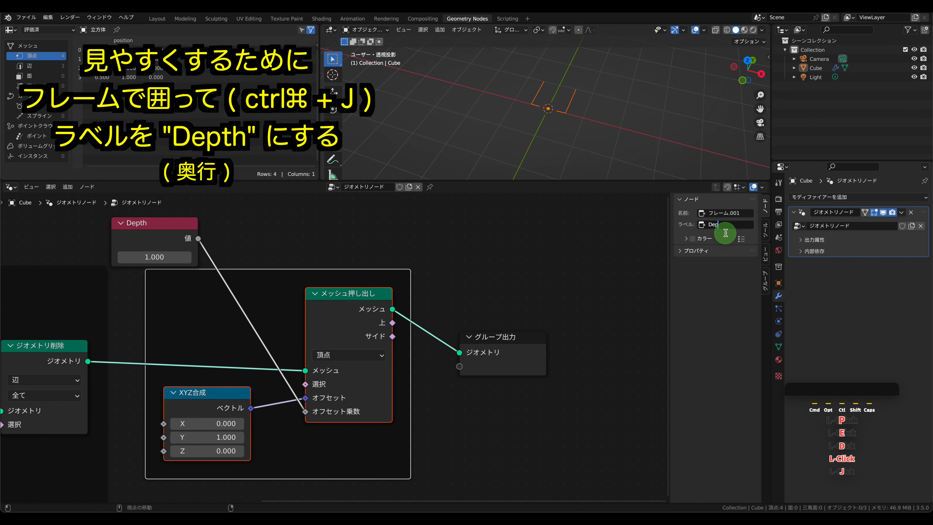
Move the Group Output further along and insert a second Extrude Mesh node before it, set to extrude edges
middle_drag(586, 278, 283, 284)
middle_drag(277, 285, 192, 284)
drag(147, 346, 415, 347)
click(68, 187)
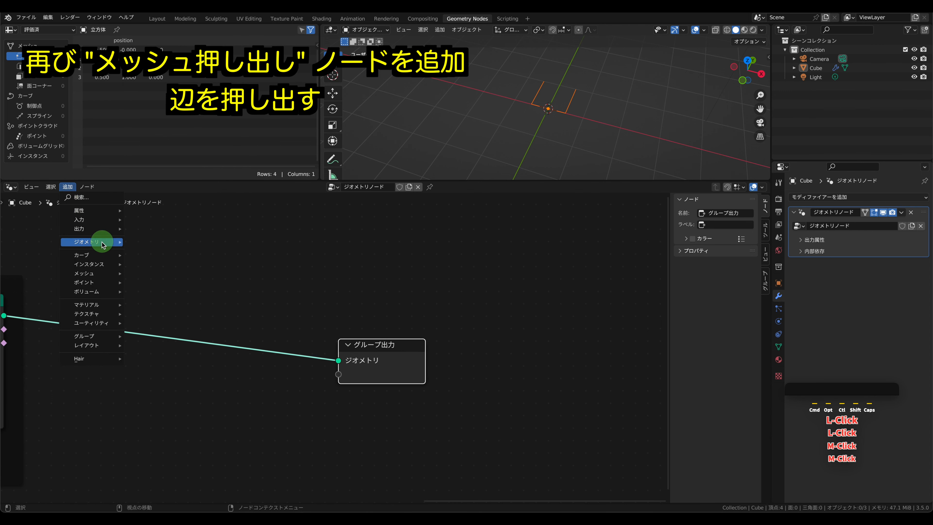
mouse_move(84, 273)
mouse_move(162, 305)
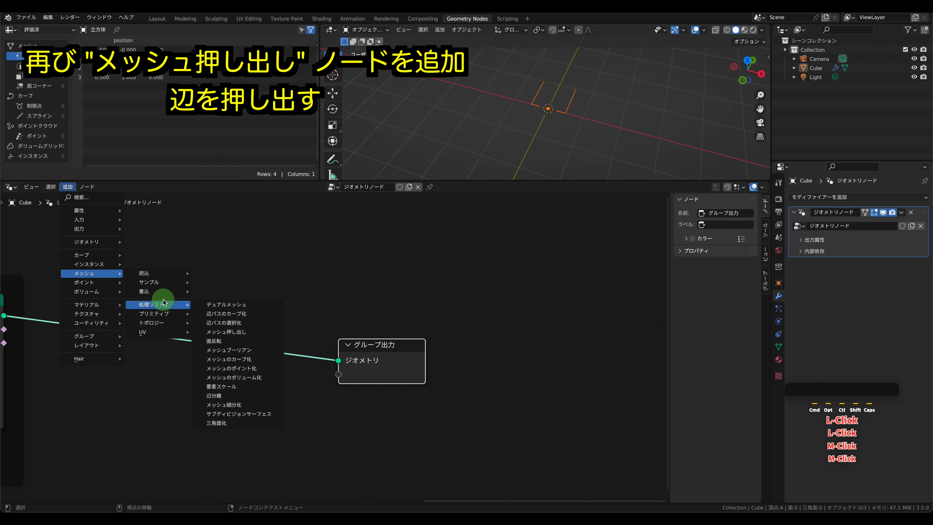
click(226, 332)
click(209, 297)
click(171, 353)
click(163, 380)
Add a second Combine XYZ node with Z set to 1 and connect its vector to the new Extrude Mesh node's Offset
middle_drag(114, 271, 228, 277)
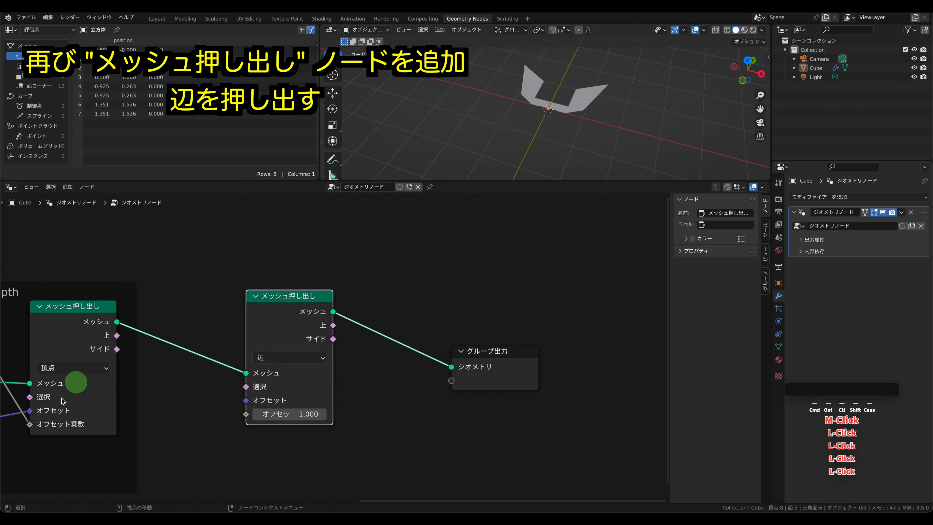
click(66, 187)
mouse_move(147, 342)
click(221, 374)
click(176, 389)
drag(305, 300, 352, 303)
click(308, 378)
text(1)
click(265, 418)
drag(261, 415, 293, 404)
Try the second Extrude Mesh node's offset scale while viewing the extruded faces from another angle
middle_drag(595, 104, 509, 260)
middle_drag(571, 136, 360, 455)
drag(347, 419, 343, 419)
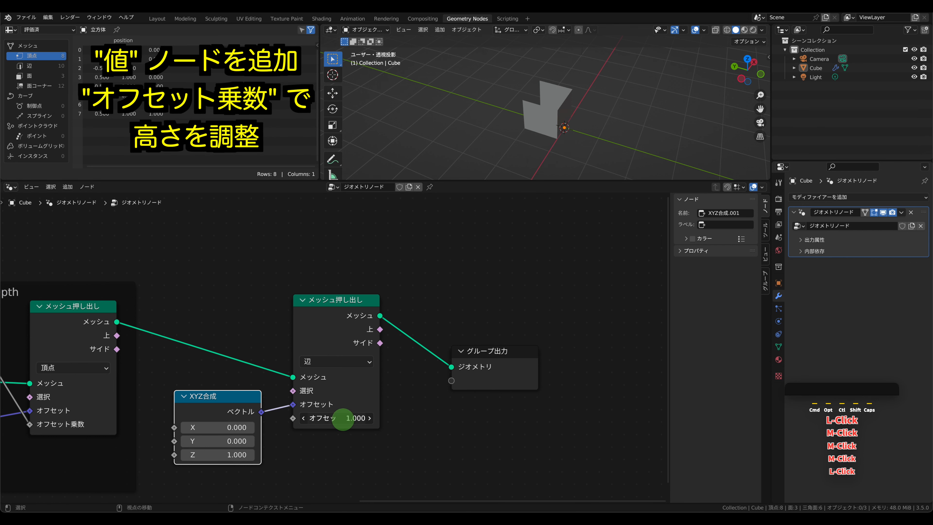
Add a Value node labelled Height with value 1 and connect it to the second Extrude Mesh node's offset scale
click(68, 186)
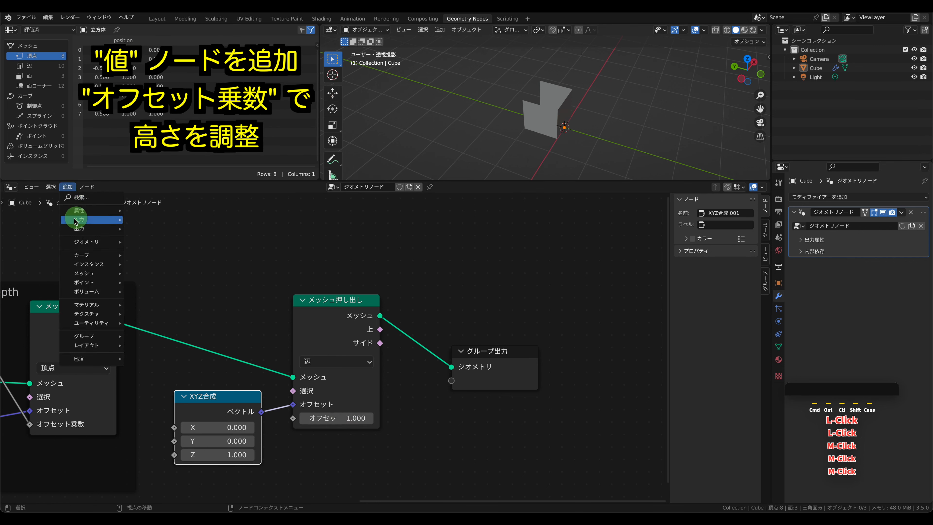
click(217, 273)
click(166, 223)
key(F2)
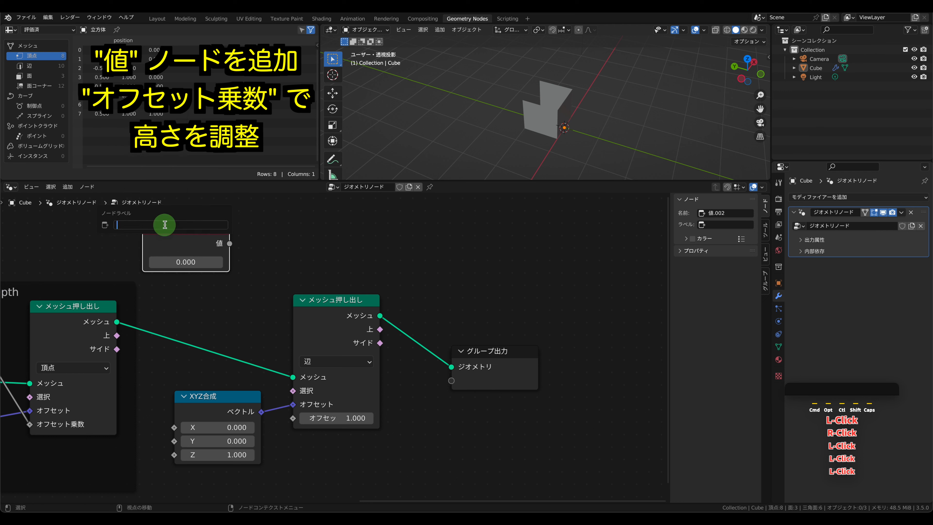
text(Height)
key(Return)
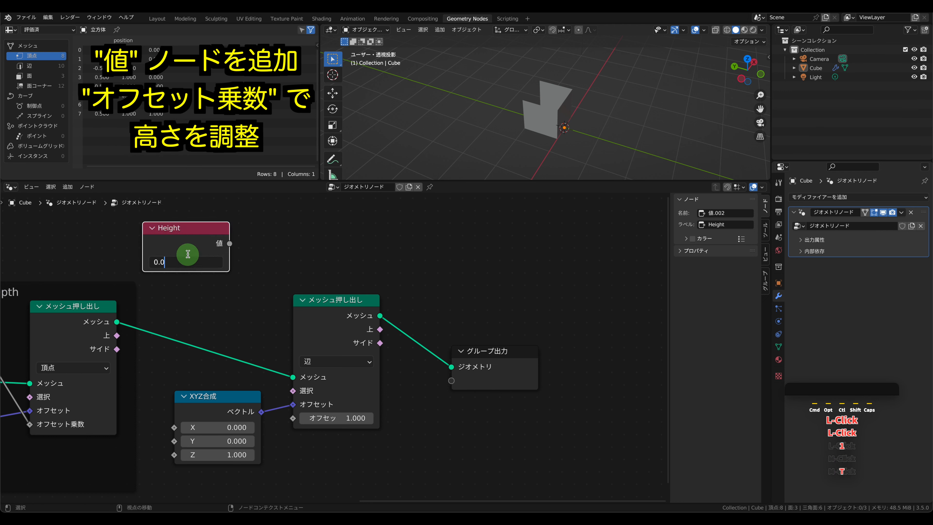
click(255, 252)
drag(230, 244, 287, 419)
Enclose the second Combine XYZ node and the edge Extrude Mesh node in a frame labelled Height
drag(202, 316, 358, 441)
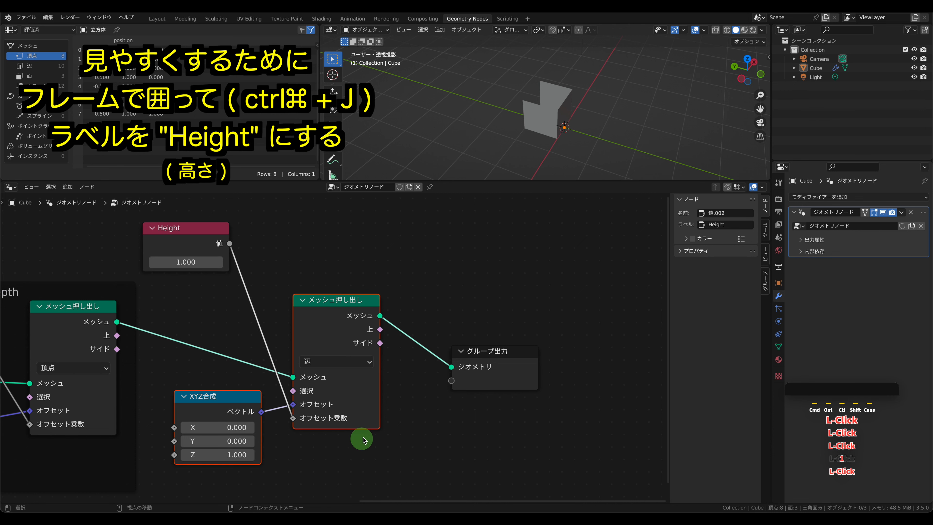
key(ctrl+j)
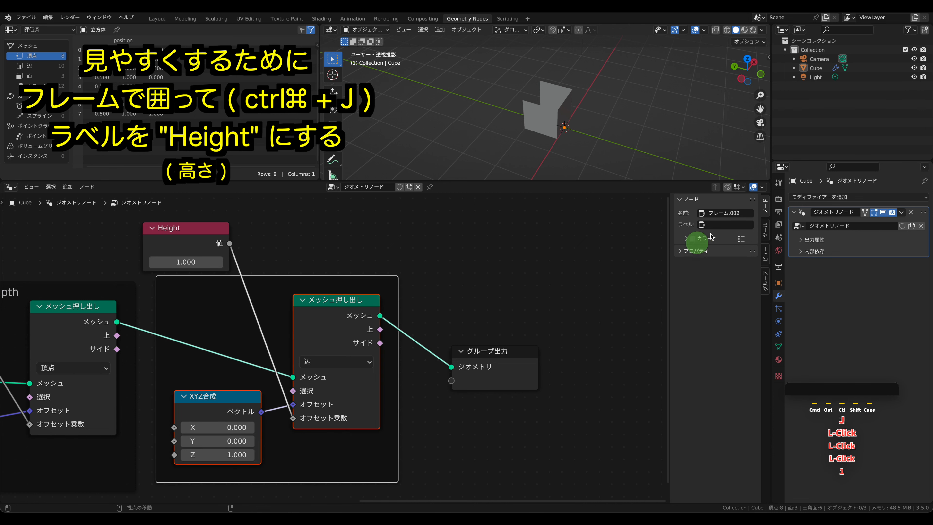
middle_drag(94, 236, 156, 238)
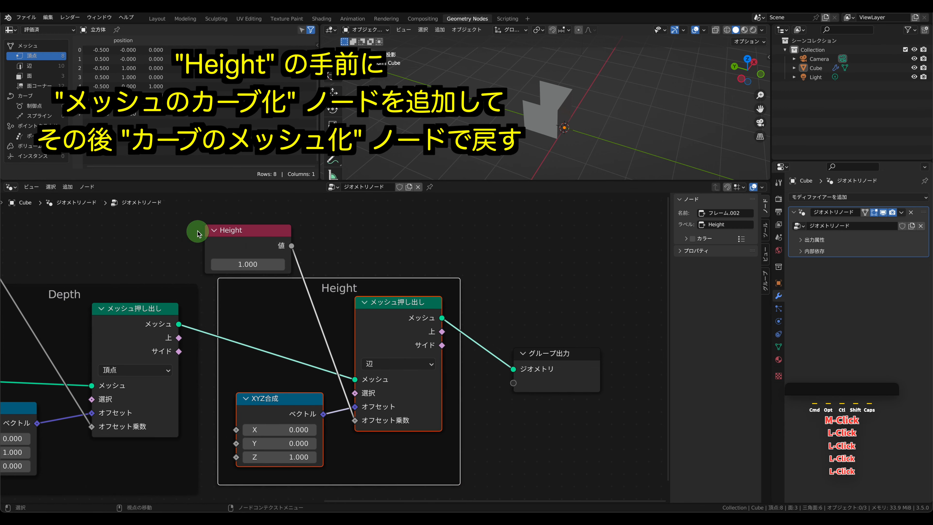
Move the Height nodes and Group Output further along and insert a Mesh to Curve node after the Depth frame
drag(190, 227, 453, 333)
drag(600, 259, 416, 398)
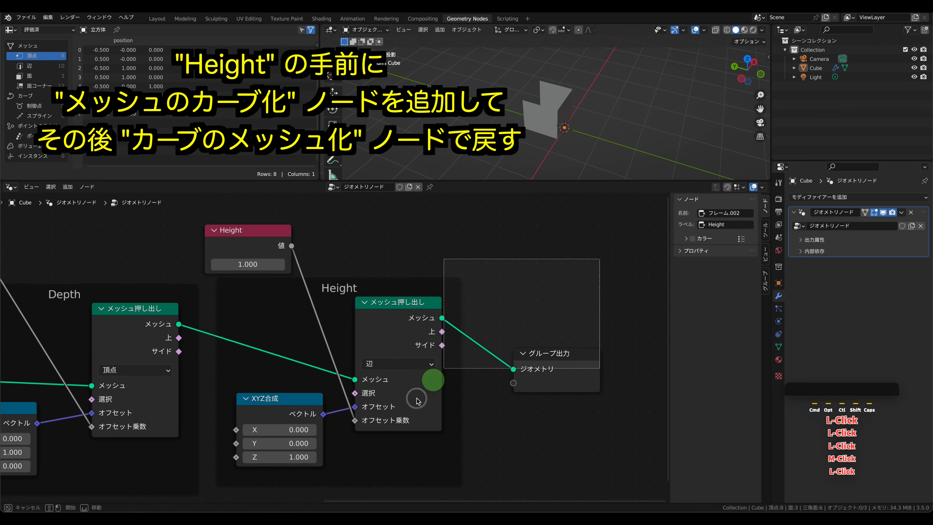
drag(244, 229, 547, 227)
click(67, 187)
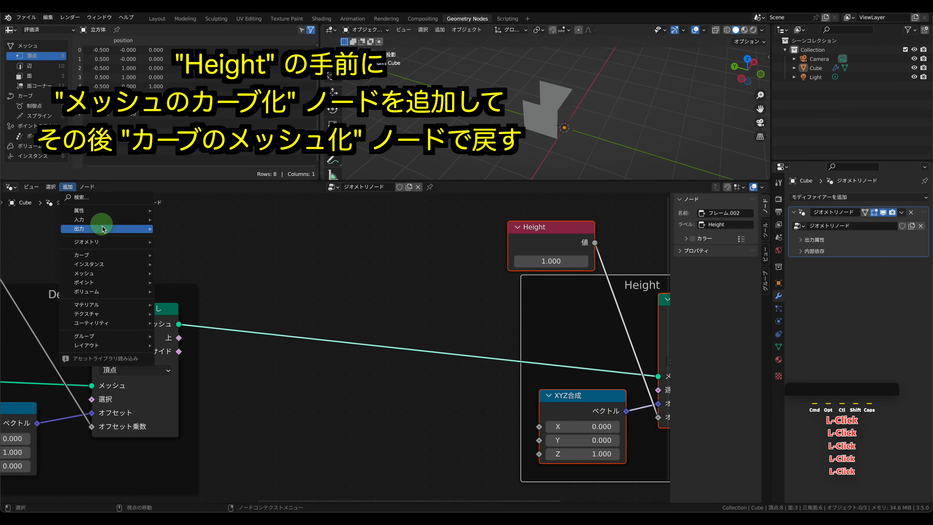
mouse_move(99, 274)
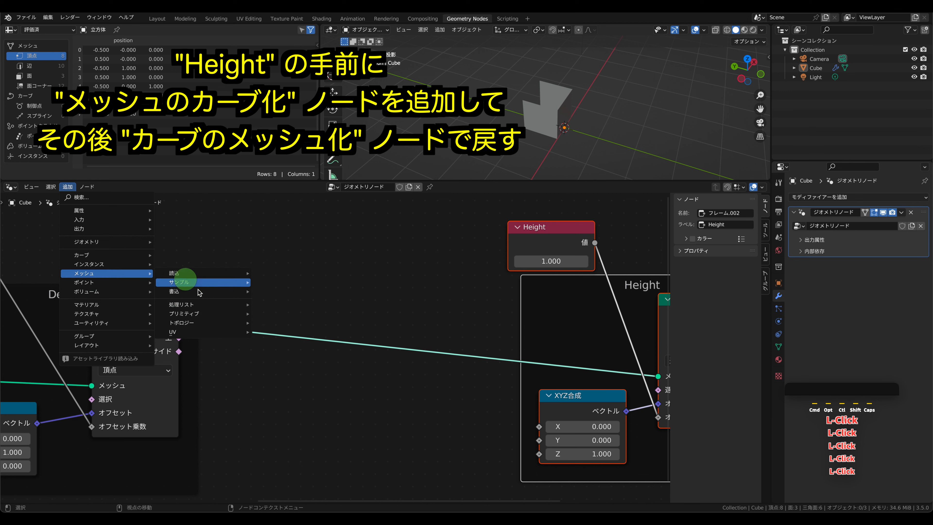
mouse_move(184, 304)
click(302, 360)
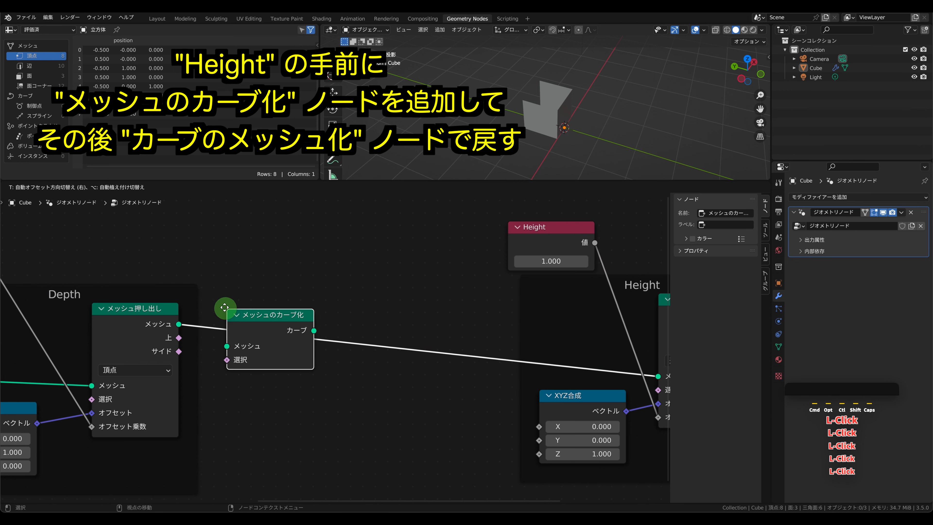
click(227, 306)
Insert a Curve to Mesh node between the Mesh to Curve node and the Height frame
click(67, 186)
mouse_move(84, 255)
mouse_move(170, 286)
click(231, 287)
click(437, 321)
Space out the Height nodes and the Curve to Mesh node to leave room after Mesh to Curve
middle_drag(433, 294, 251, 255)
drag(624, 214, 342, 418)
drag(384, 212, 511, 230)
middle_drag(396, 283, 542, 271)
drag(500, 298, 547, 307)
Insert a Fillet Curve node between Mesh to Curve and Curve to Mesh, set to Poly with a count of 8
click(66, 187)
mouse_move(81, 254)
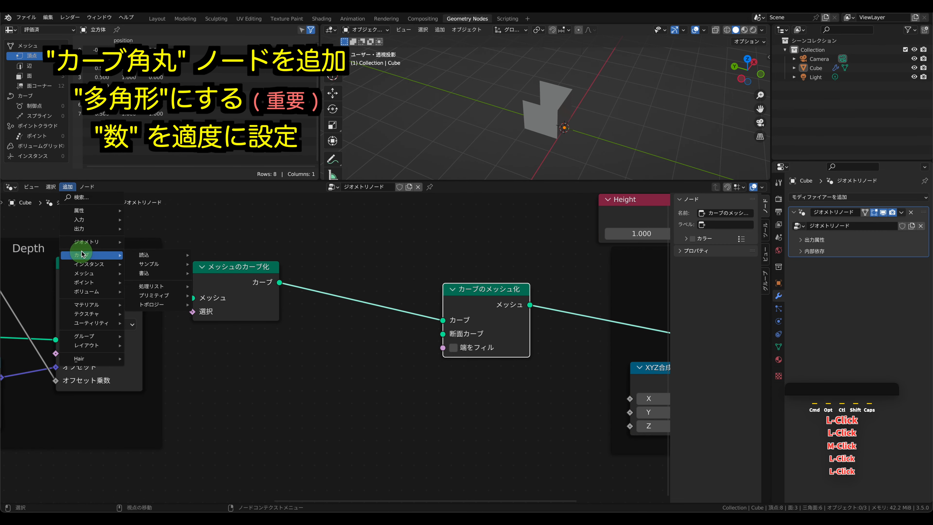
mouse_move(163, 288)
click(221, 323)
click(323, 310)
click(386, 346)
triple_click(406, 380)
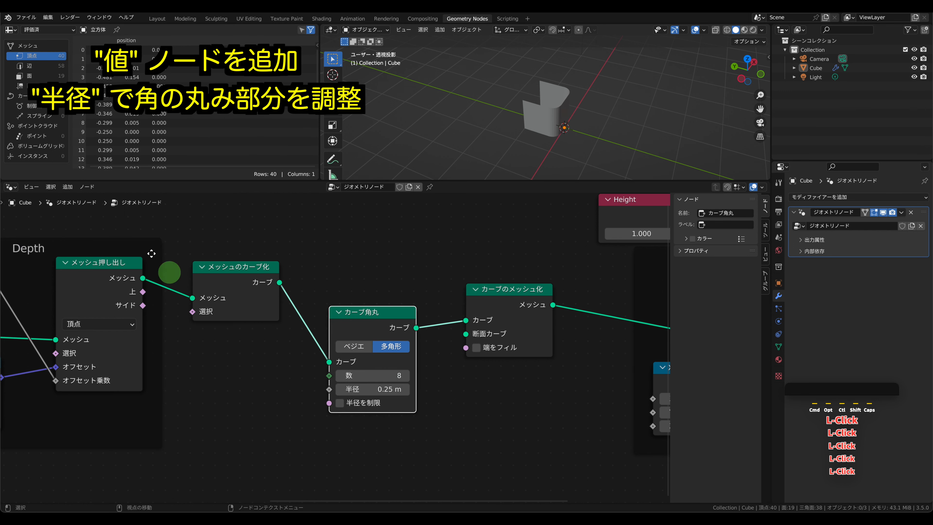
Add a Value node above the Mesh to Curve node and set its value to 0.1
click(67, 186)
mouse_move(147, 220)
click(227, 274)
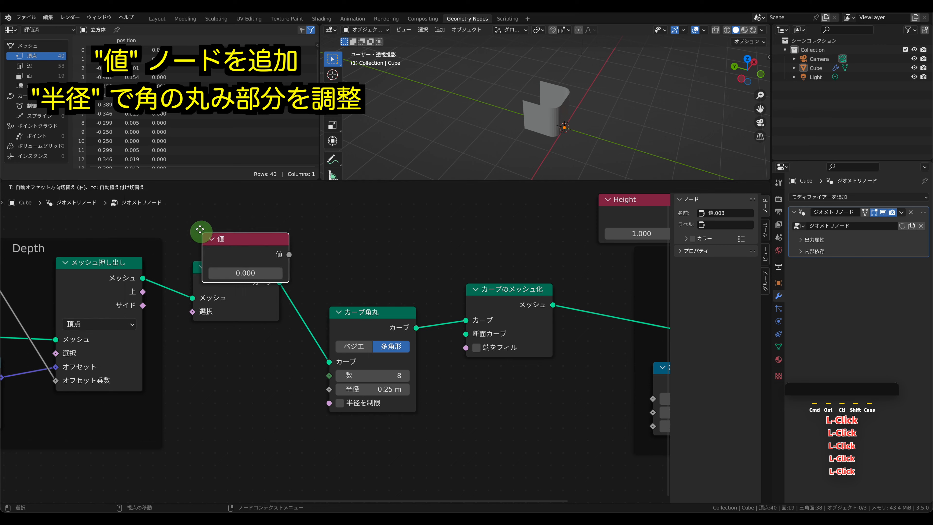
click(185, 208)
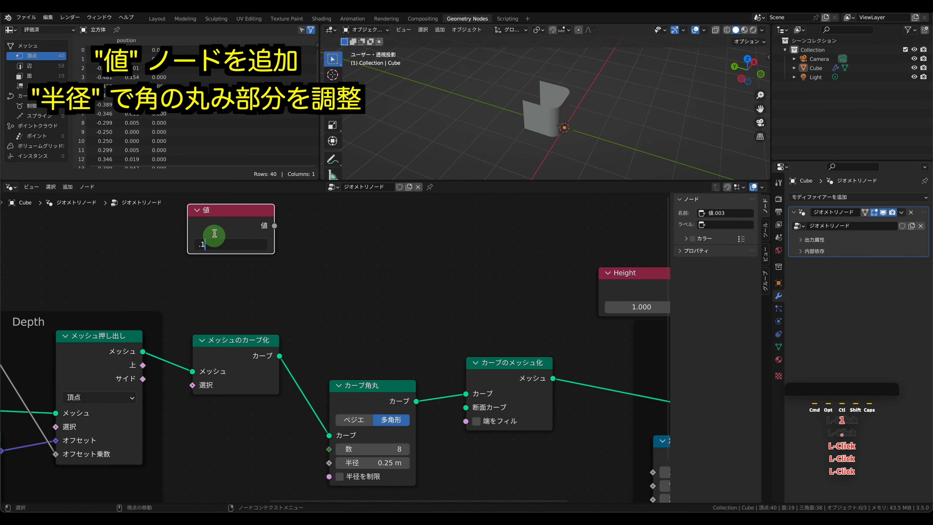
Label the new Value node Round and connect it to the Fillet Curve node's Radius
double_click(217, 210)
right_click(217, 211)
right_click(217, 211)
right_click(239, 210)
click(236, 216)
text(Round)
key(Return)
drag(277, 212, 320, 462)
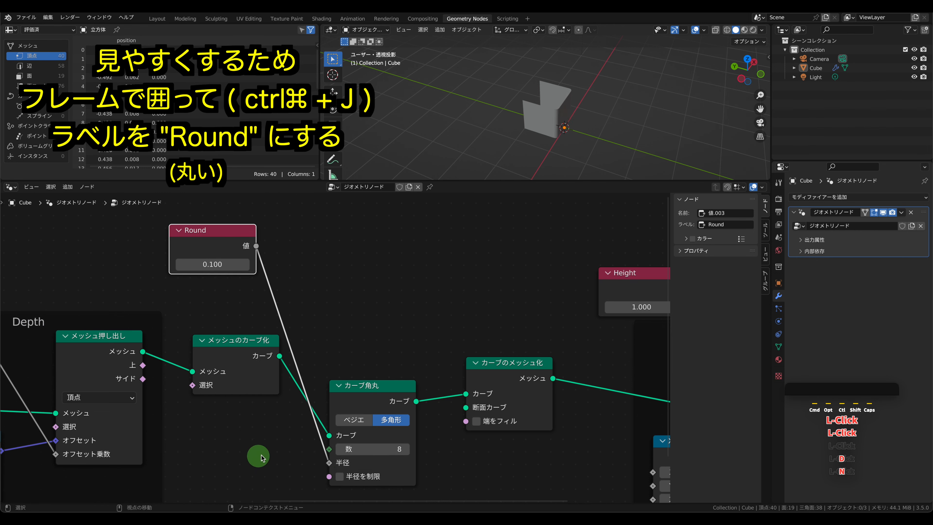
Enclose the Mesh to Curve, Fillet Curve and Curve to Mesh nodes in a frame labelled Round
drag(253, 460, 523, 338)
key(ctrl+j)
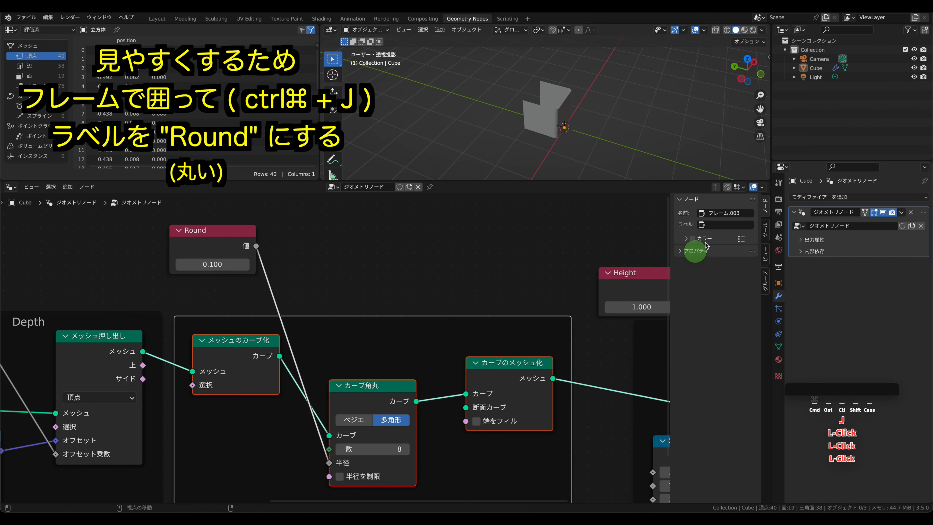
click(723, 225)
Make room before the Group Output and insert an Extrude Mesh node in face mode after the Height frame
middle_drag(532, 257, 400, 354)
drag(400, 354, 598, 339)
middle_drag(598, 340, 293, 310)
drag(323, 340, 460, 341)
click(67, 187)
mouse_move(92, 269)
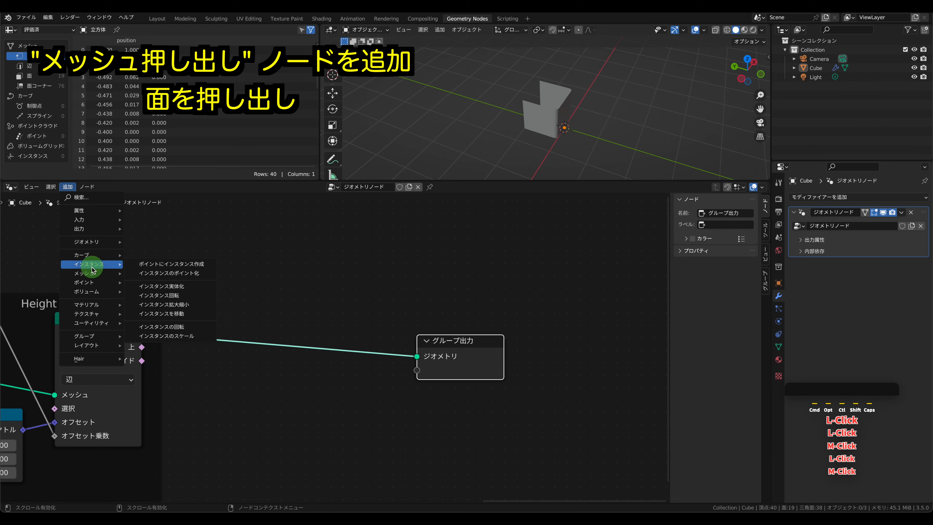
click(246, 329)
click(301, 310)
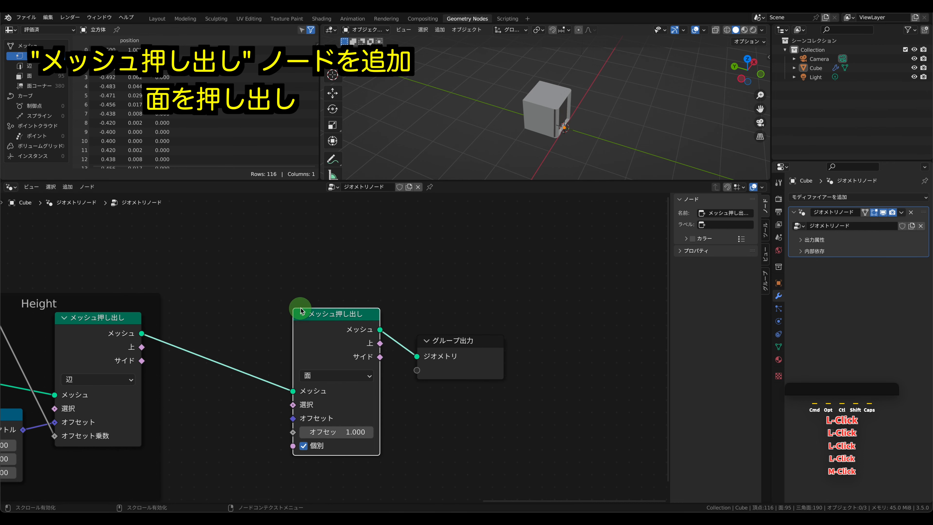
Move the Group Output and the face Extrude Mesh node further from the Height frame
middle_drag(456, 296, 444, 295)
drag(444, 354, 526, 355)
drag(354, 308, 404, 306)
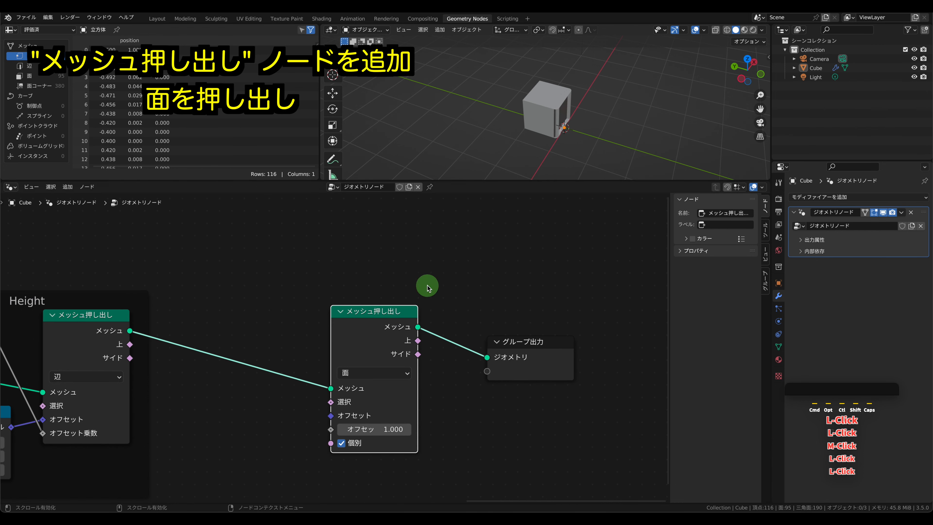
Bypass the face Extrude Mesh node by linking the Height mesh straight to Group Output, and turn on the face orientation overlay
click(709, 37)
drag(331, 388, 488, 358)
click(704, 30)
click(649, 205)
middle_drag(575, 113, 625, 125)
Insert a Flip Faces node on the link after the Height frame
click(69, 186)
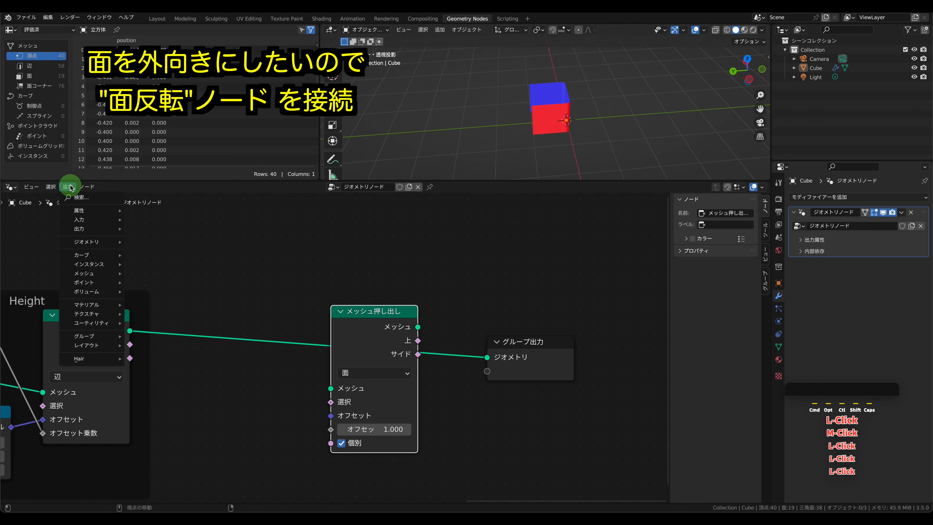
mouse_move(104, 277)
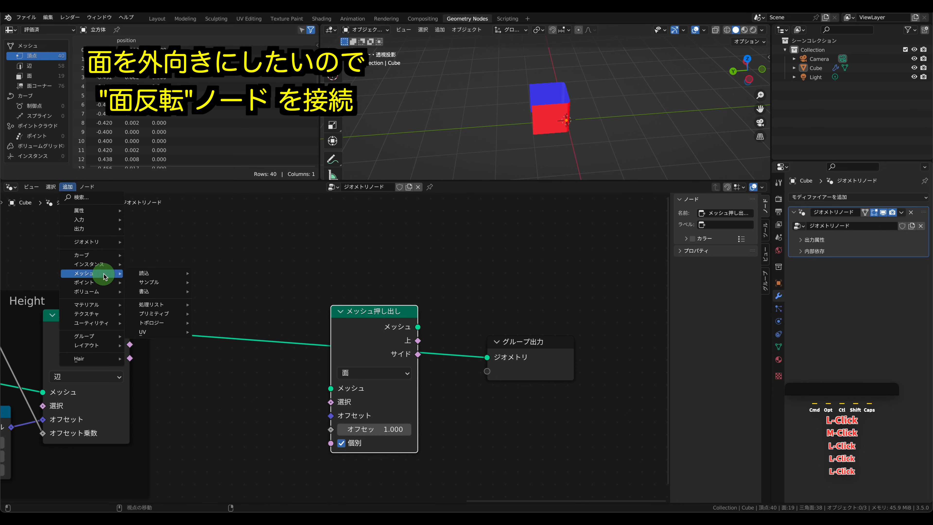
mouse_move(167, 305)
click(246, 338)
click(218, 303)
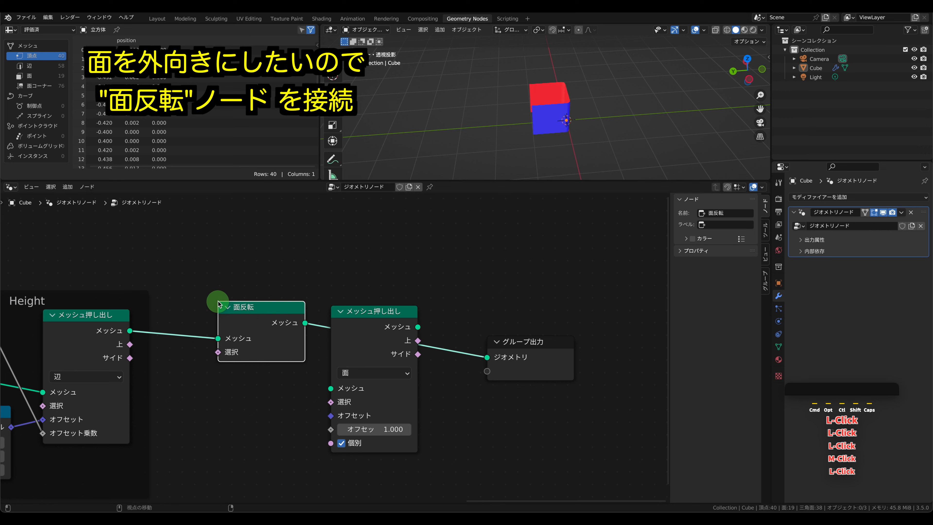
Put the face Extrude Mesh node back after Flip Faces, with Individual off and an offset scale of 0.1
drag(350, 319, 375, 313)
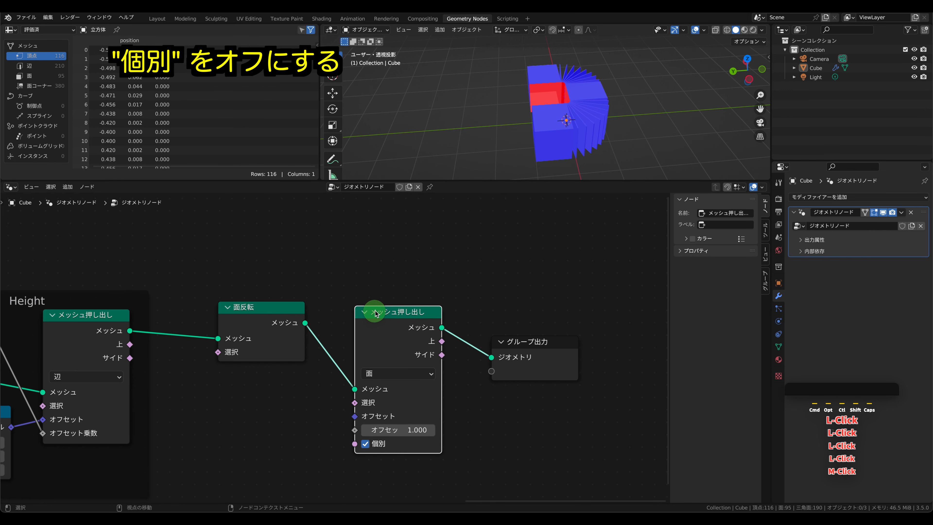
click(371, 449)
mouse_move(414, 426)
mouse_down()
mouse_move(395, 429)
mouse_move(411, 431)
mouse_up()
click(411, 431)
text(.1)
key(Return)
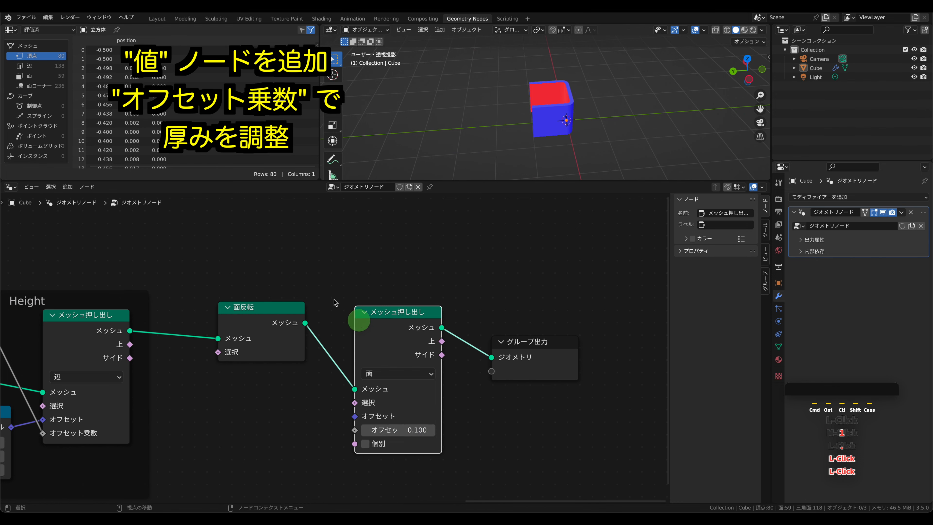
Add a Value node above the Flip Faces node and label it CoverTickness
mouse_move(71, 188)
mouse_down()
mouse_move(78, 211)
mouse_move(163, 227)
mouse_up()
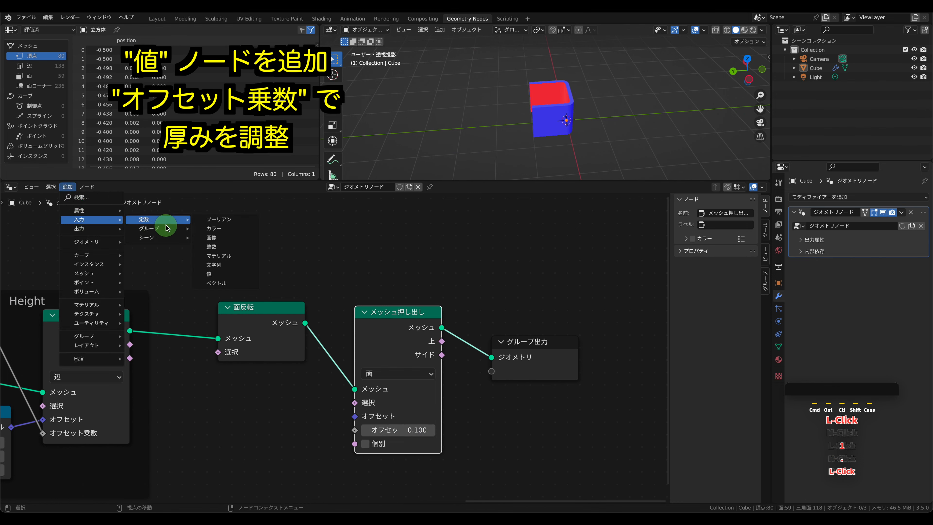
click(209, 274)
click(211, 238)
right_click(212, 239)
click(208, 238)
text(CoverTickness)
click(209, 242)
Set the CoverTickness value to 0.1 and connect it to the face Extrude Mesh node's offset scale
click(214, 269)
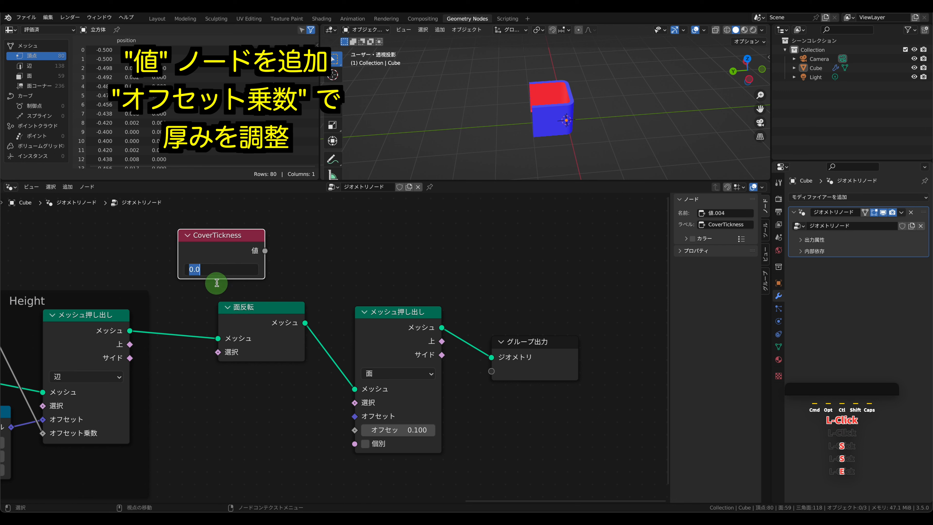
drag(263, 253, 355, 429)
drag(211, 236, 206, 233)
Enclose the Flip Faces and face Extrude Mesh nodes in a frame labelled CoverTickness
click(379, 267)
middle_drag(379, 267, 342, 253)
drag(206, 271, 400, 458)
key(ctrl+j)
click(738, 226)
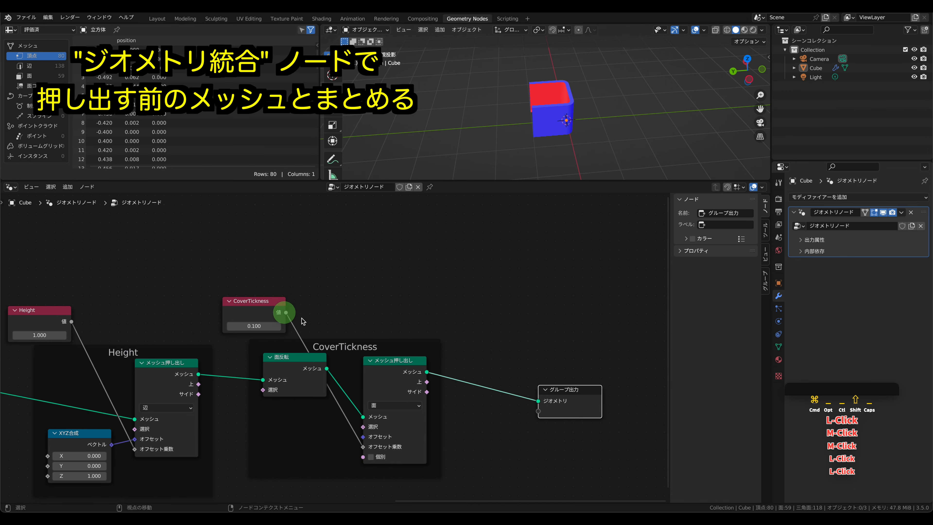
Shift the CoverTickness value node slightly and add a Join Geometry node above the Group Output
mouse_move(286, 312)
mouse_down()
mouse_move(250, 299)
mouse_move(271, 309)
mouse_up()
click(69, 187)
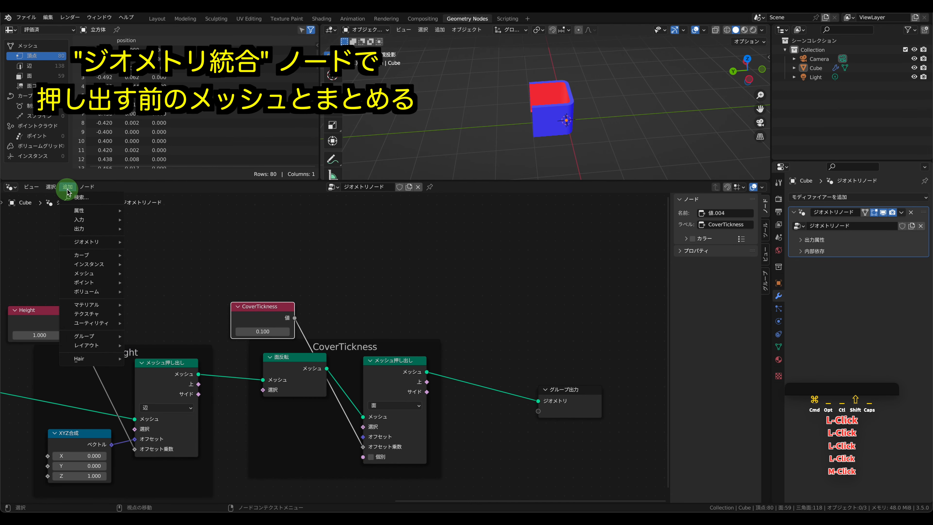
mouse_move(83, 237)
click(206, 290)
click(551, 294)
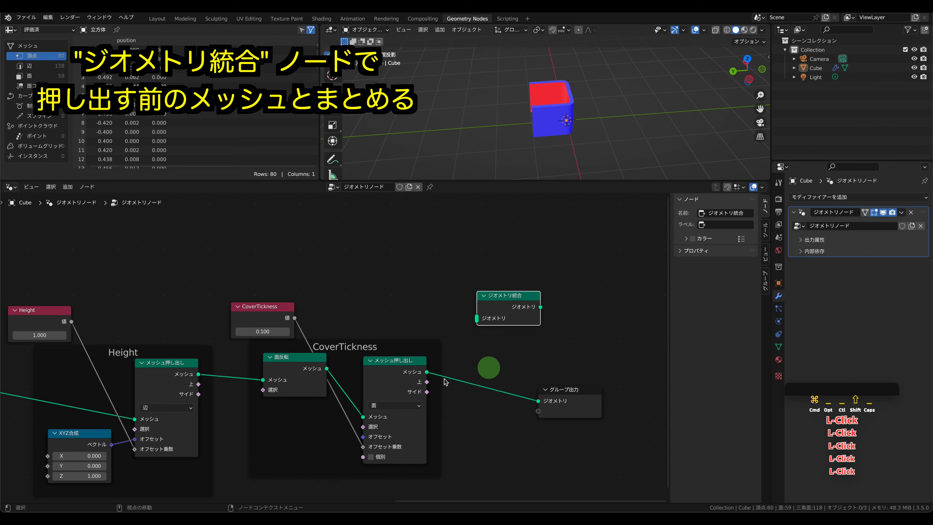
Connect the CoverTickness and Height extruded meshes to Join Geometry and link its output to the Group Output
drag(426, 372, 477, 318)
drag(541, 307, 605, 367)
drag(199, 374, 477, 318)
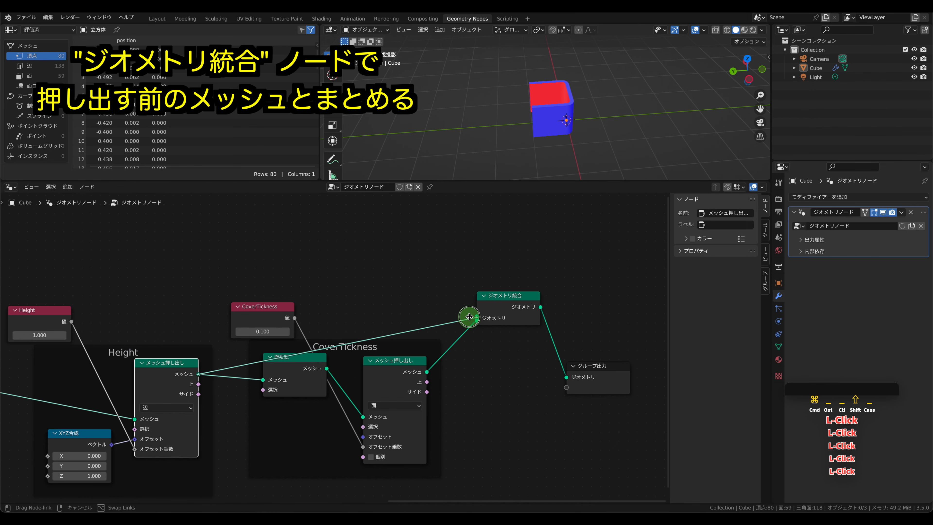
Cut the Height mesh link into Join Geometry to compare the model from other angles, and reconnect it
middle_drag(448, 135, 584, 112)
click(479, 319)
click(479, 320)
click(450, 318)
click(462, 322)
ctrl+right_drag(439, 314, 441, 331)
middle_drag(589, 125, 500, 135)
drag(198, 374, 477, 319)
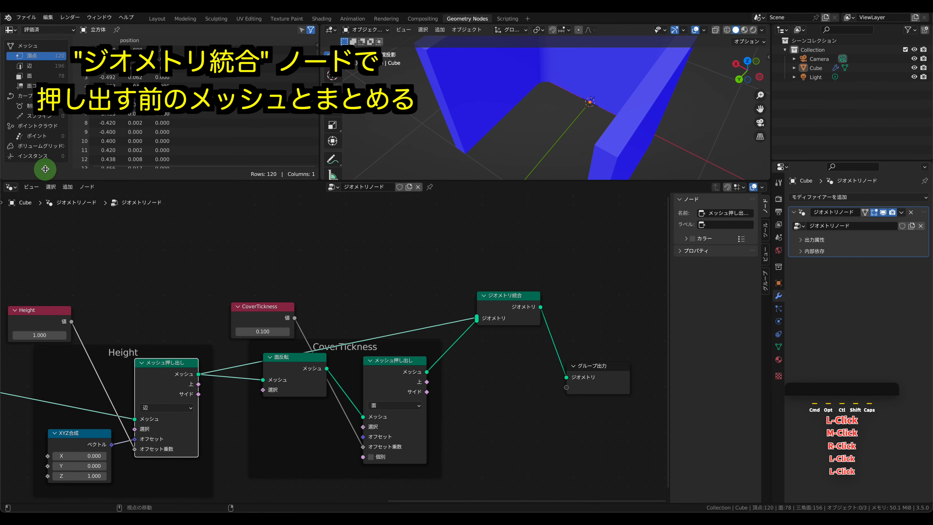
Insert a Merge by Distance node between Join Geometry and the Group Output
click(68, 187)
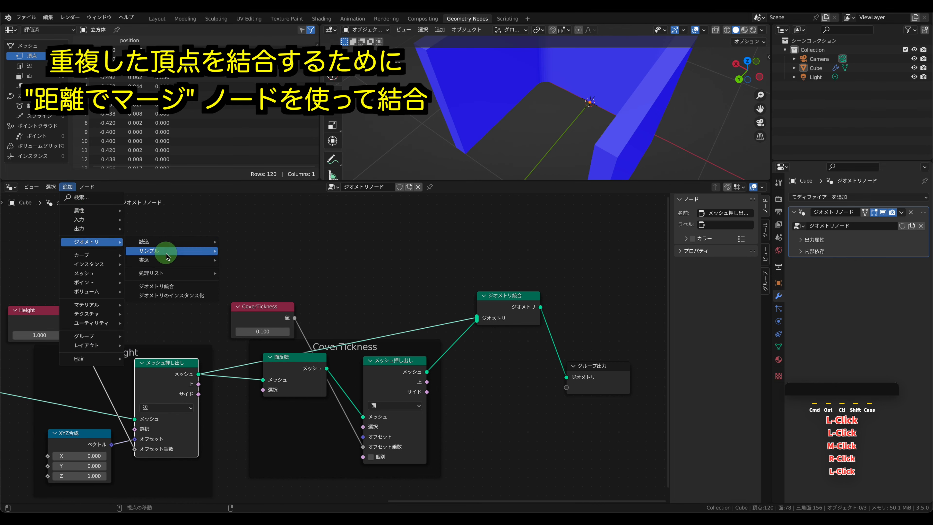
mouse_move(167, 272)
click(273, 309)
click(545, 303)
Enclose the Join Geometry and Merge by Distance nodes in a frame labelled Cover, and move the Group Output clear of it
middle_drag(588, 272, 447, 239)
click(466, 321)
key(ctrl+j)
click(723, 224)
text(Cover)
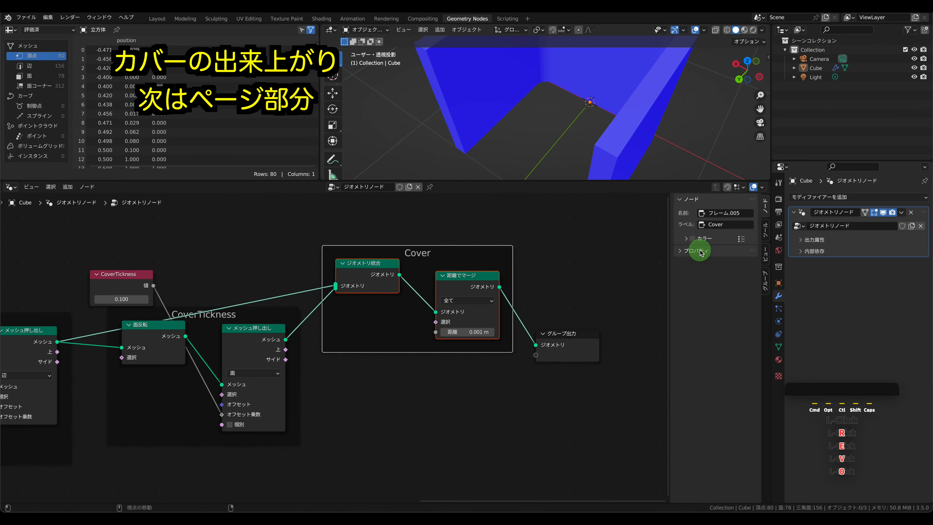
middle_drag(573, 264, 498, 305)
drag(504, 371, 604, 243)
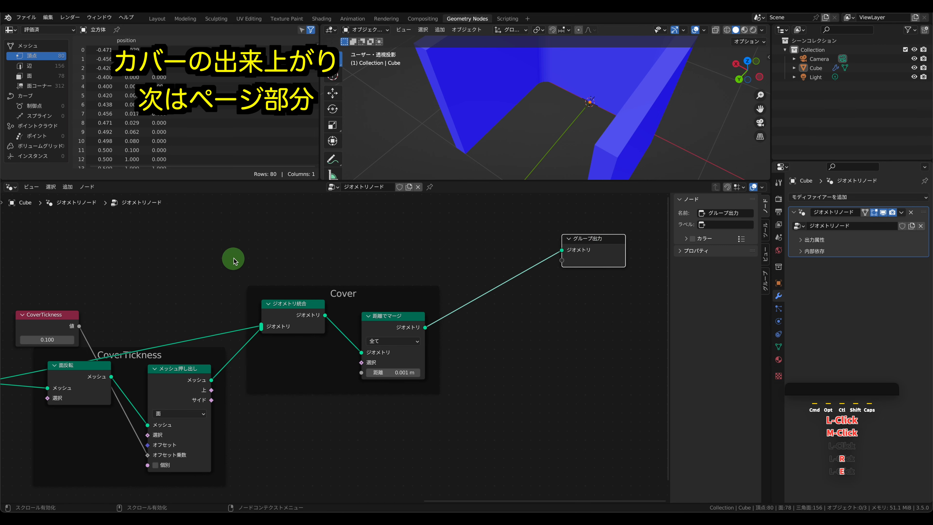
Add a Fill Curve node set to N-gons above the Round frame and connect the Fillet Curve output to it
middle_drag(234, 258, 440, 272)
scroll(535, 119, down, 3)
scroll(125, 269, down, 3)
middle_drag(125, 270, 398, 246)
click(129, 264)
click(431, 79)
click(68, 187)
click(81, 254)
click(213, 283)
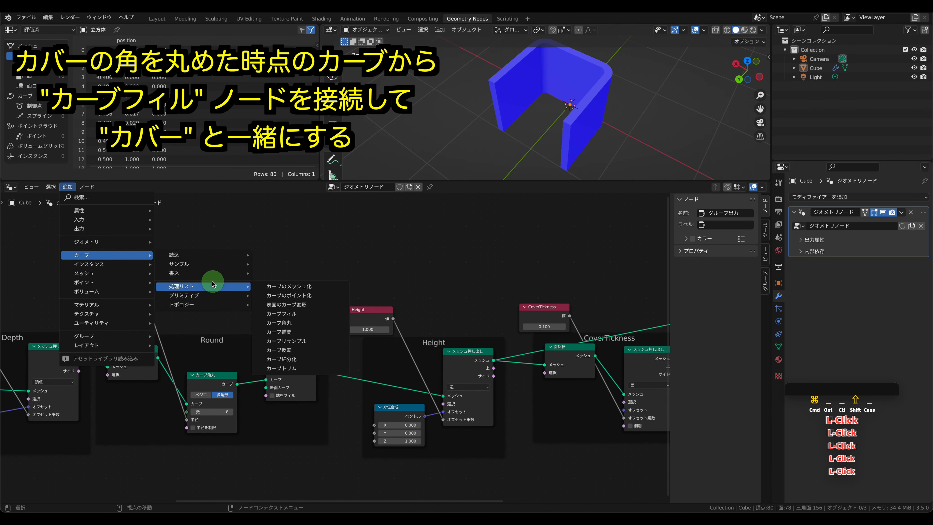
click(281, 313)
drag(239, 386, 295, 245)
Insert a second Join Geometry node between the Cover frame and the Group Output
scroll(464, 251, down, 2)
middle_drag(464, 250, 175, 266)
click(68, 187)
click(162, 286)
click(346, 291)
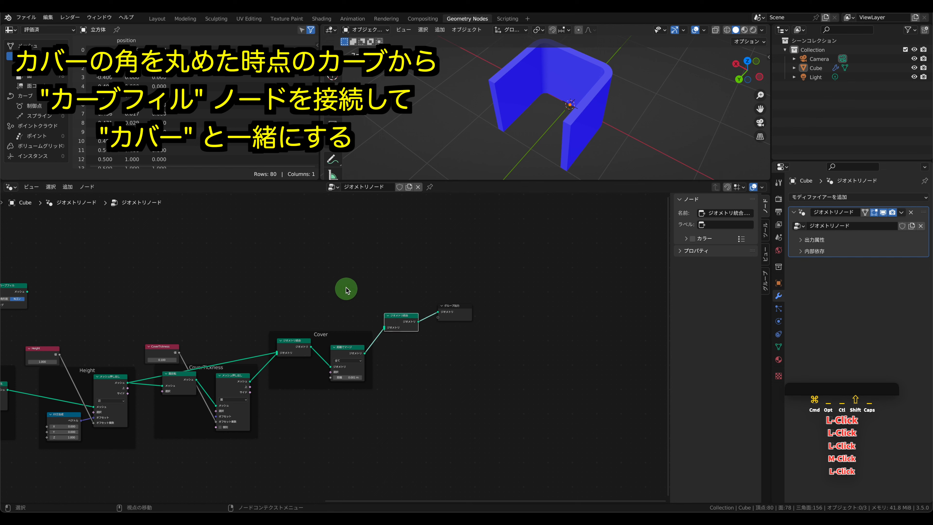
Move the second Join Geometry node up and connect the Fill Curve mesh to it
scroll(346, 289, up, 3)
drag(417, 305, 421, 266)
middle_drag(206, 274, 342, 269)
drag(84, 272, 539, 280)
drag(65, 265, 69, 262)
middle_drag(175, 302, 245, 294)
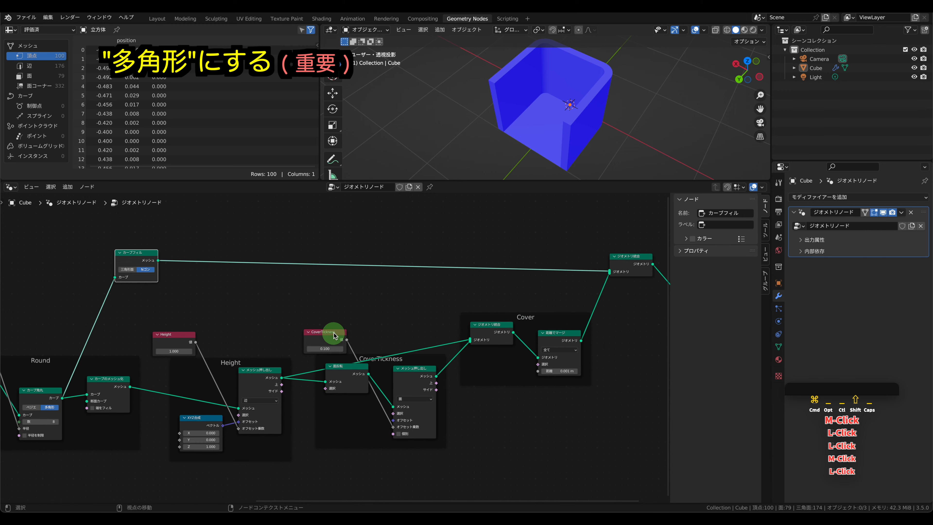
Insert an Extrude Mesh node set to Faces between Fill Curve and the last Join Geometry, with Offset Scale 0.8
click(68, 186)
mouse_move(89, 273)
mouse_move(163, 305)
click(231, 332)
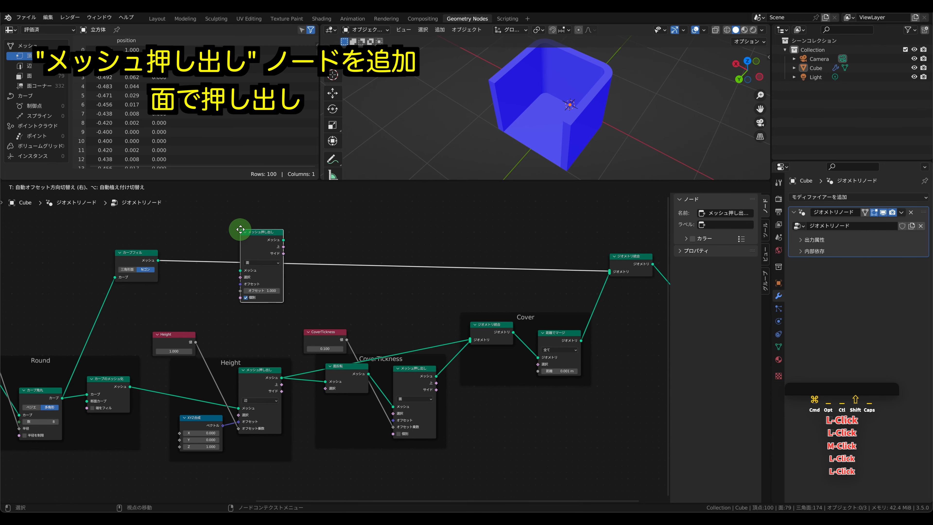
click(241, 232)
drag(271, 290, 269, 291)
scroll(197, 271, up, 2)
middle_drag(159, 238, 219, 252)
Add a Value node above the Fill Curve node and label it PagesHeight
click(75, 191)
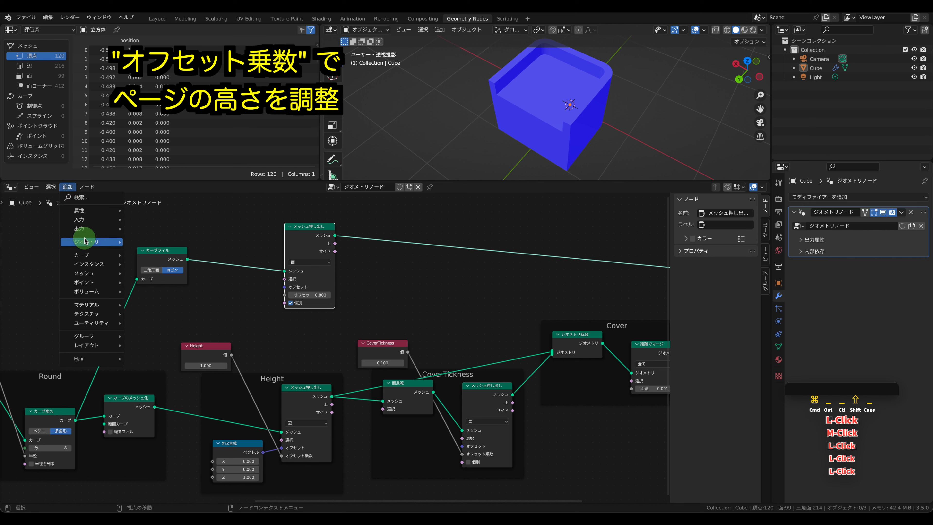
mouse_move(92, 220)
mouse_move(172, 224)
click(209, 274)
click(202, 218)
right_click(199, 215)
click(195, 221)
text(PagesHeight)
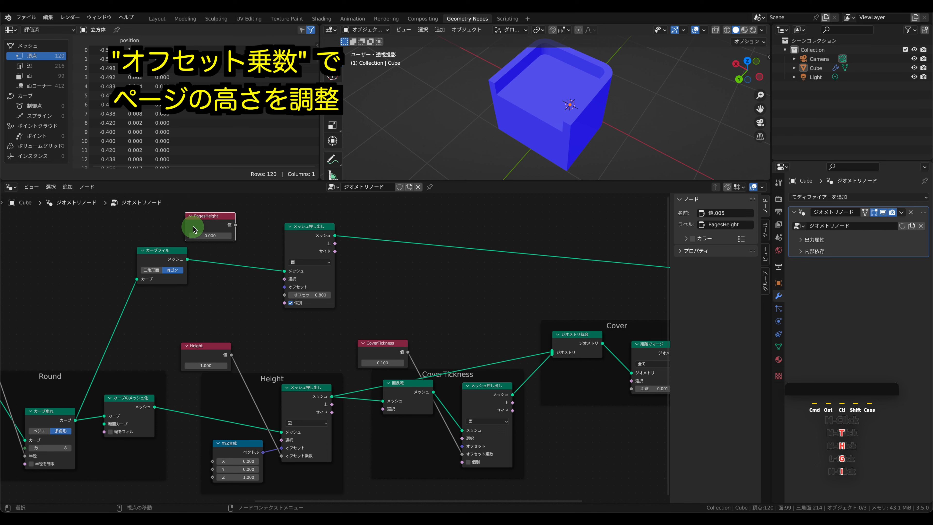
Set PagesHeight to 0.8, connect it to the Offset Scale of the pages' Extrude Mesh, and turn off Individual
click(211, 236)
drag(236, 226, 292, 300)
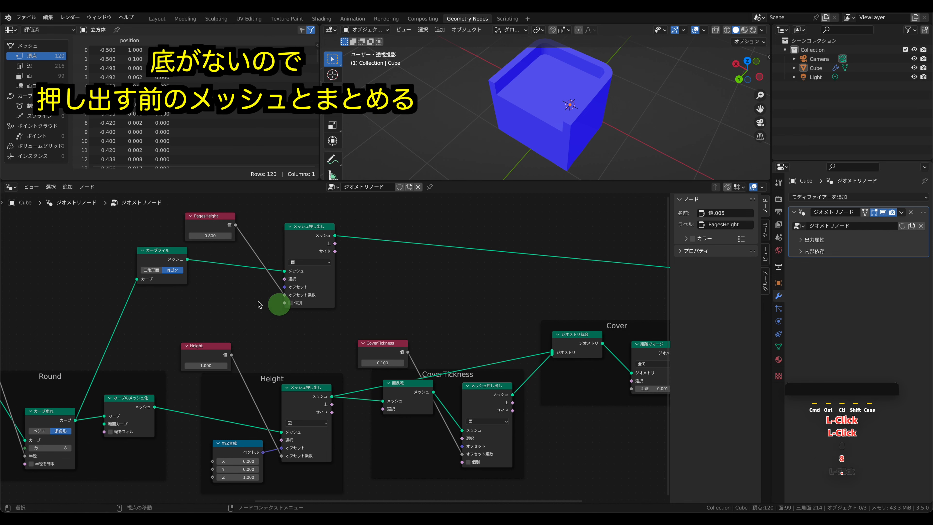
middle_drag(581, 122, 561, 158)
drag(310, 233, 310, 237)
Insert a Join Geometry node after the pages' Extrude Mesh and connect the Fill Curve mesh to it as well
click(67, 187)
mouse_move(95, 229)
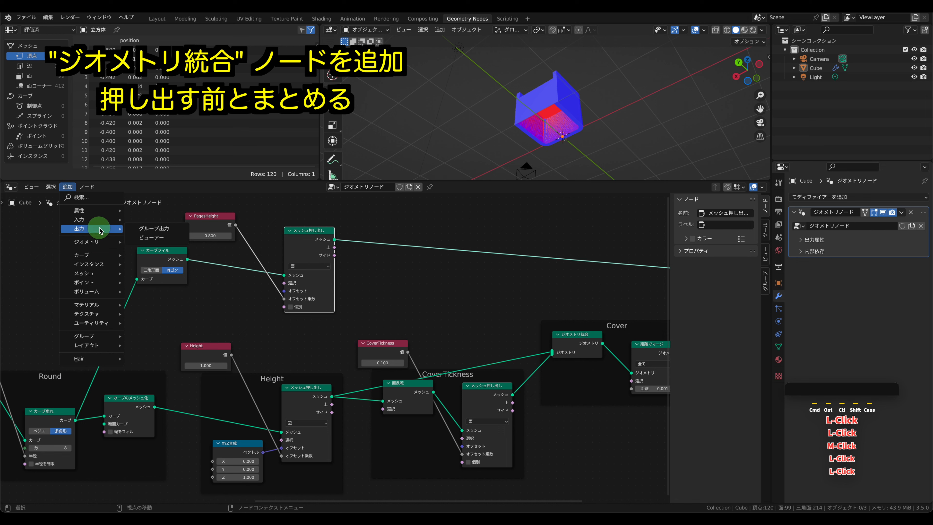
click(197, 281)
click(427, 244)
middle_click(315, 237)
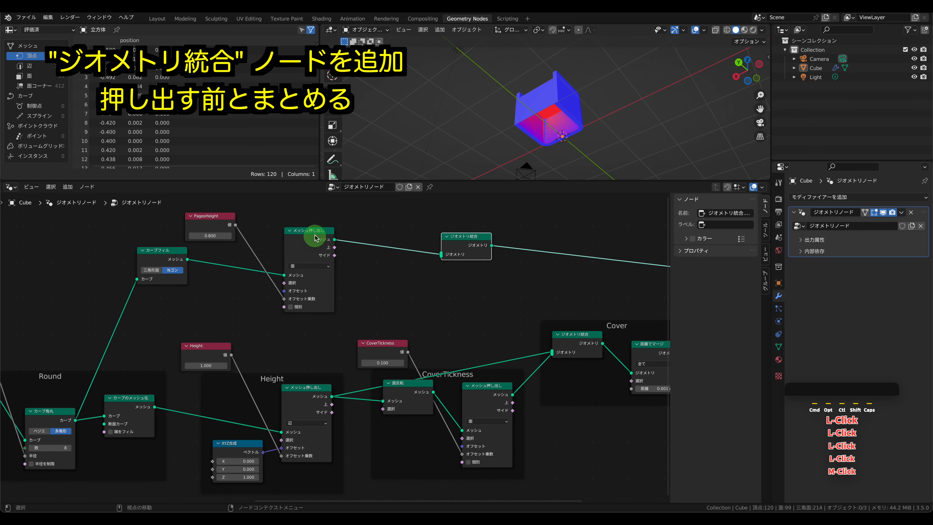
drag(315, 237, 315, 256)
drag(187, 259, 437, 254)
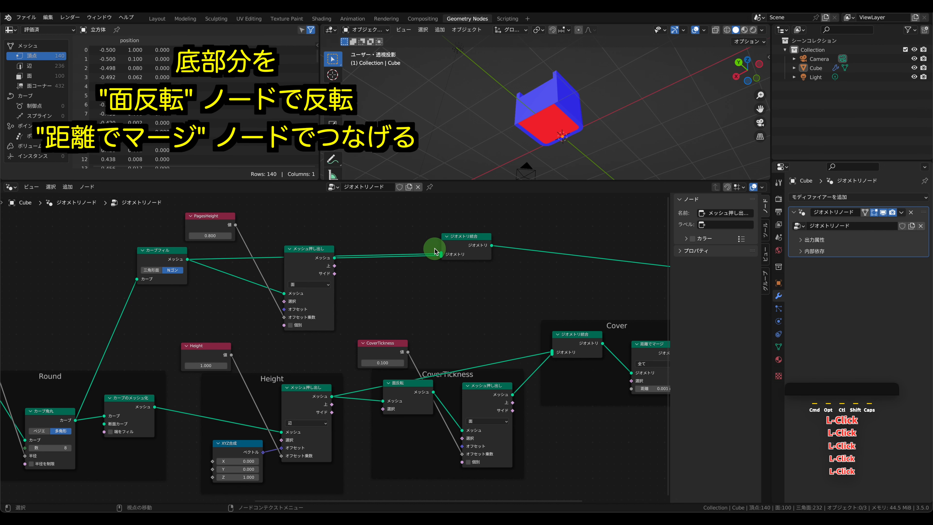
Insert a Flip Faces node on the direct link from Fill Curve to the pages' Join Geometry
drag(317, 259, 311, 278)
click(67, 187)
click(109, 275)
click(106, 242)
click(177, 272)
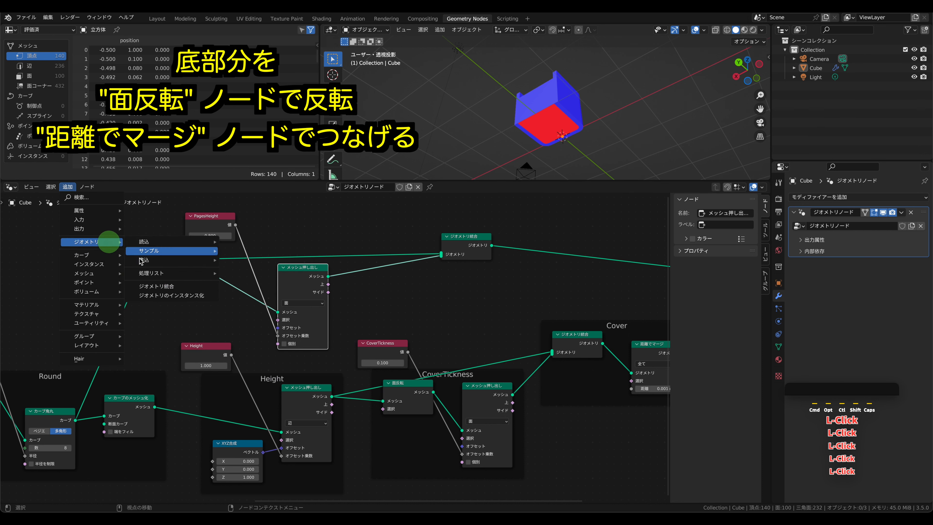
click(104, 274)
click(150, 306)
click(206, 315)
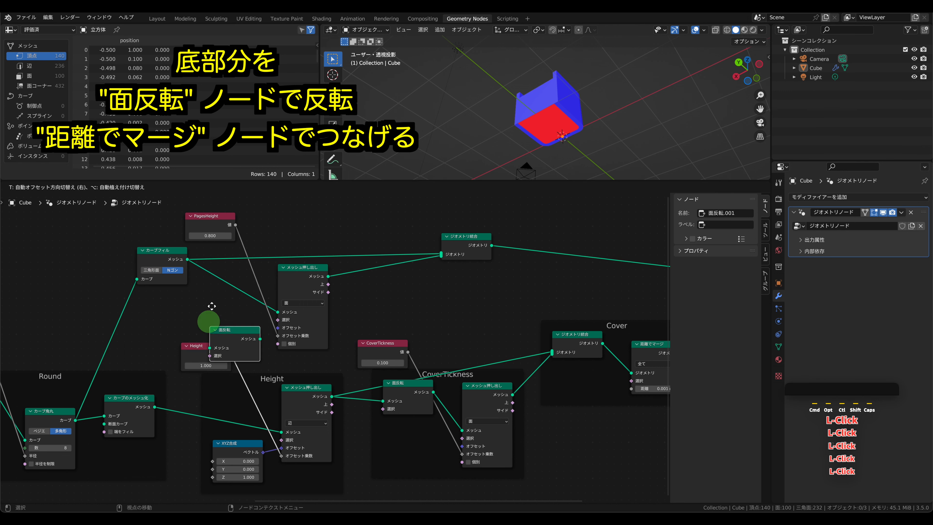
click(316, 225)
drag(346, 229, 316, 228)
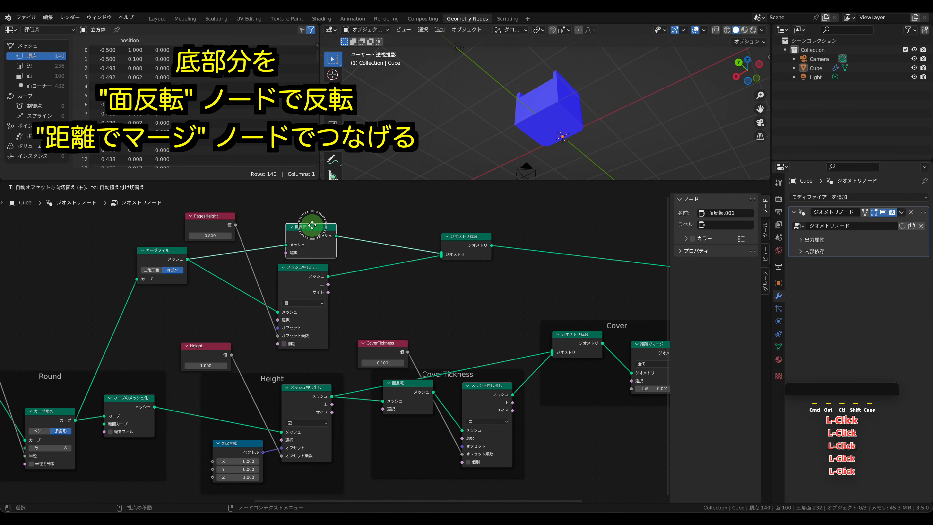
Move the pages' Join Geometry closer to Flip Faces and insert a Merge by Distance node after it
drag(469, 243, 399, 249)
click(69, 187)
click(91, 242)
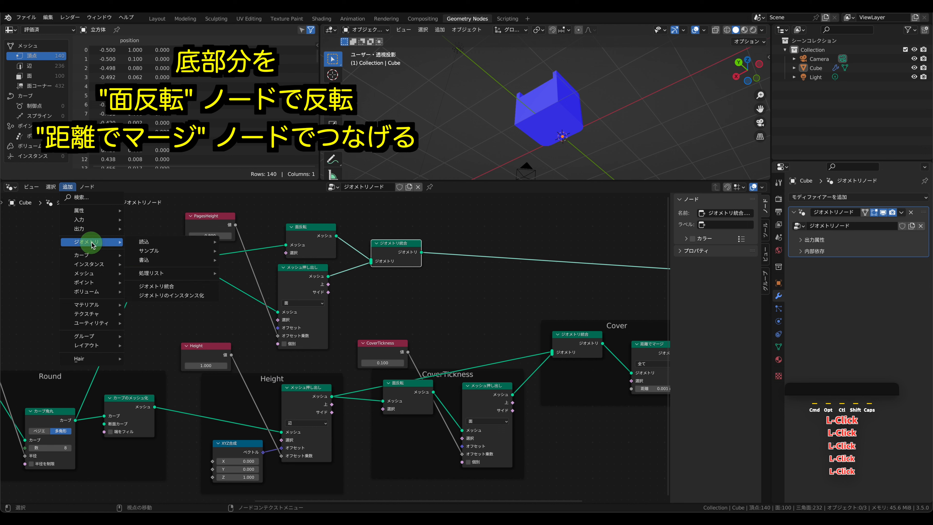
mouse_move(169, 271)
click(267, 311)
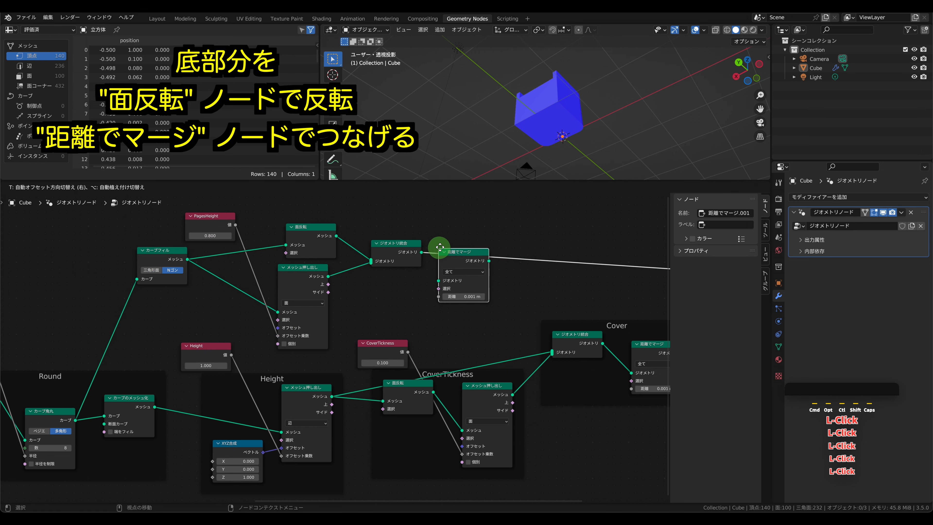
click(451, 241)
Enclose the nodes from Fill Curve to Merge by Distance in a frame labelled Pages, keeping PagesHeight outside above it
drag(210, 219, 181, 221)
drag(145, 289, 513, 380)
key(super+j)
drag(407, 281, 410, 244)
drag(174, 217, 172, 208)
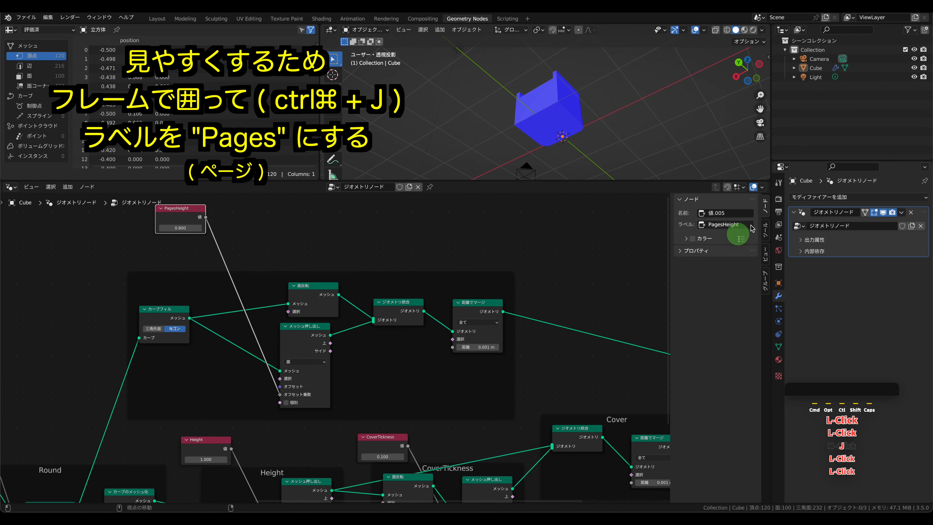
click(419, 283)
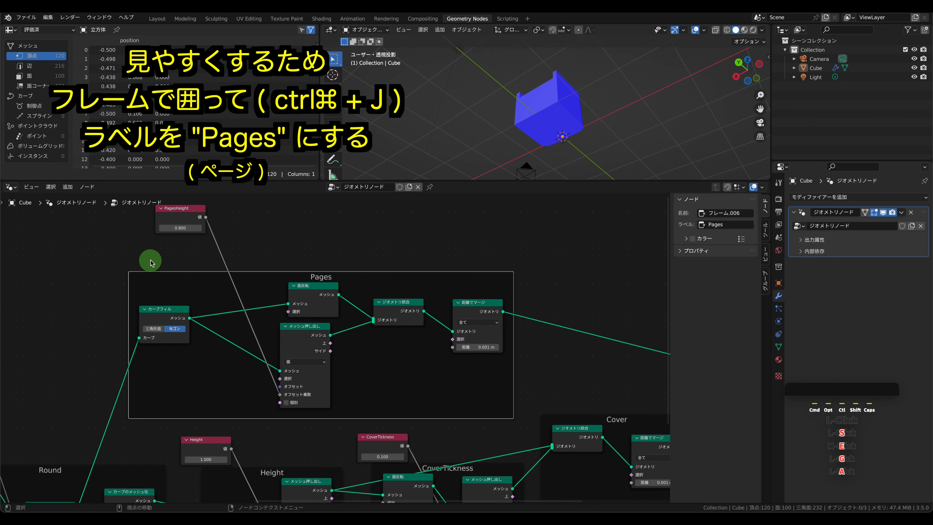
Insert a Set Position node between the Pages frame's Merge by Distance and the final Join Geometry
middle_drag(115, 249, 85, 256)
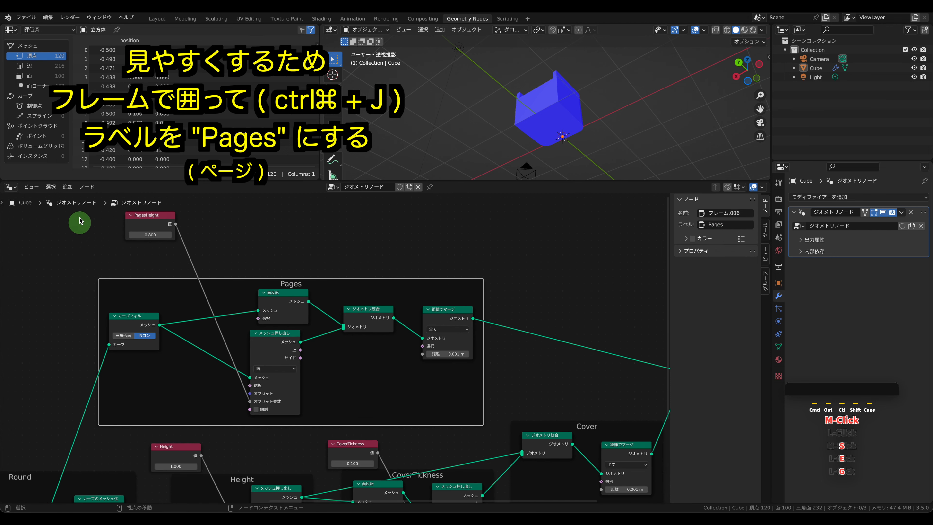
middle_drag(419, 244, 211, 245)
click(67, 187)
mouse_move(95, 241)
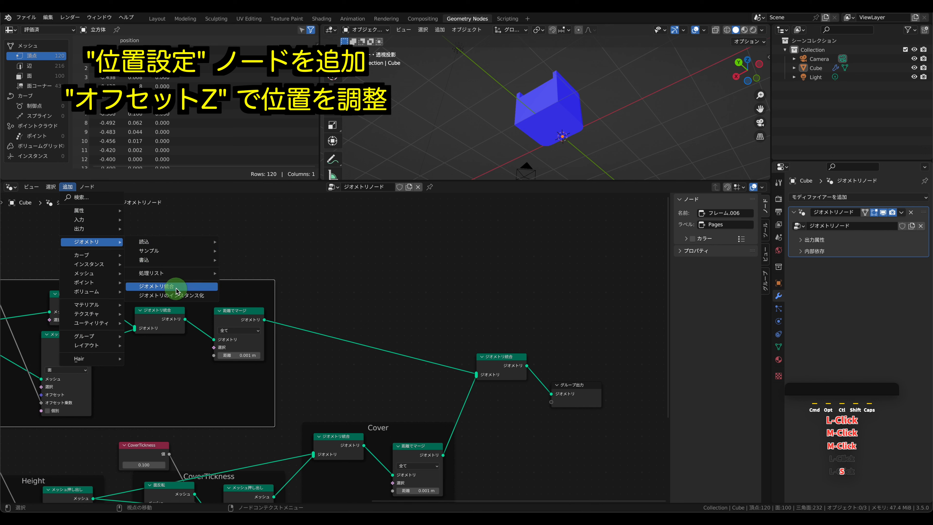
click(195, 265)
click(239, 267)
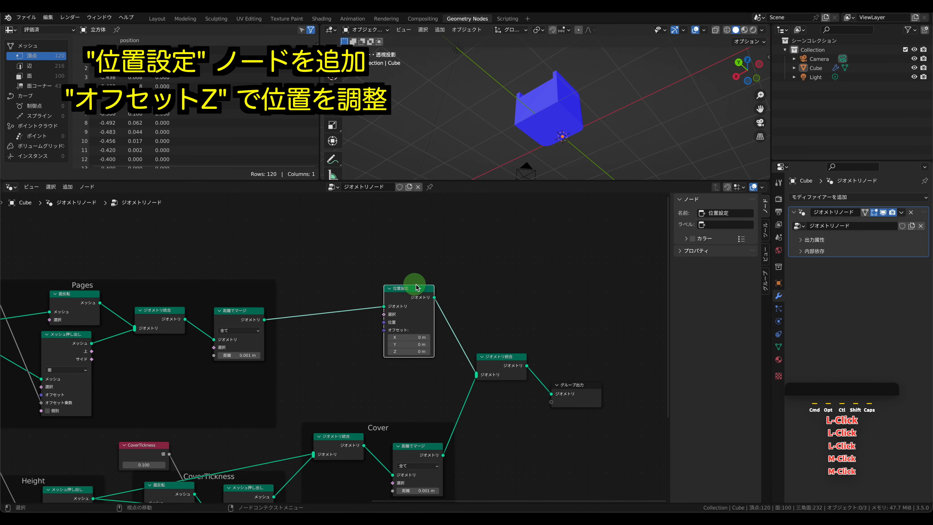
click(68, 186)
mouse_move(110, 317)
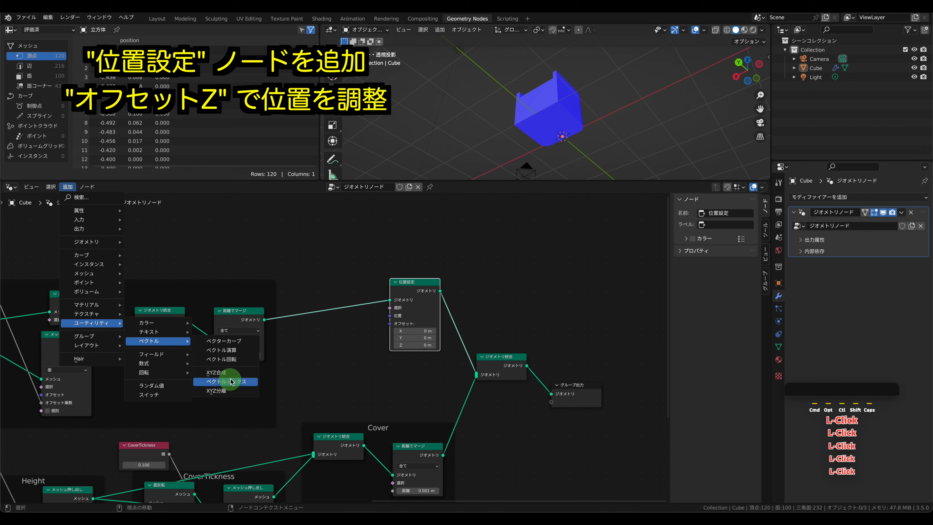
click(217, 383)
right_click(306, 340)
Add a Combine XYZ node beside Set Position and connect its vector to the Offset input
click(68, 187)
mouse_move(92, 323)
mouse_move(158, 340)
click(217, 372)
click(384, 342)
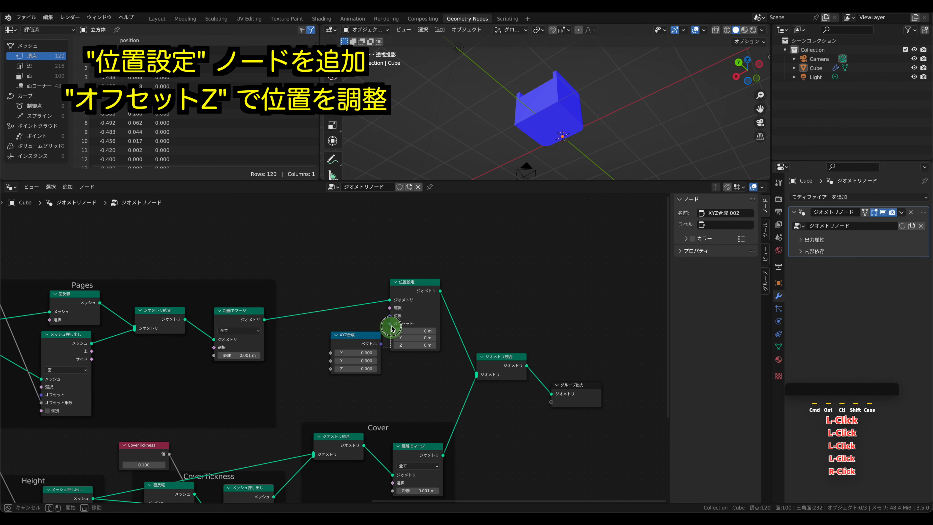
drag(382, 348, 390, 324)
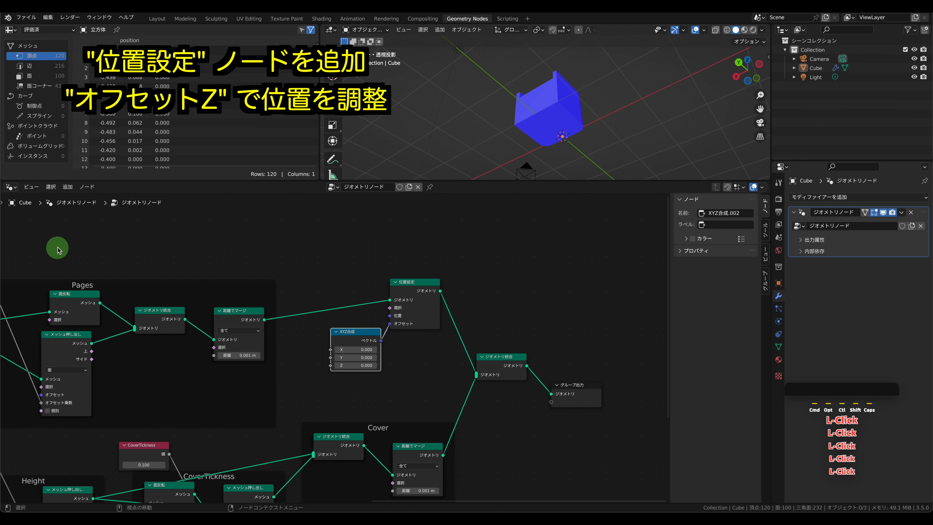
Add a Value node above Set Position and connect it to the Z input of Combine XYZ
click(68, 187)
mouse_move(89, 211)
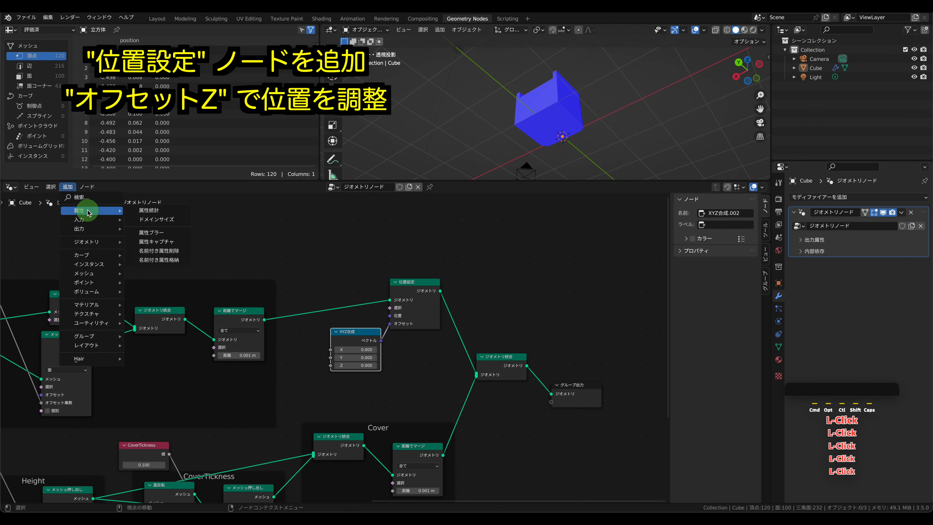
mouse_move(170, 220)
click(229, 275)
click(275, 216)
drag(346, 365, 353, 364)
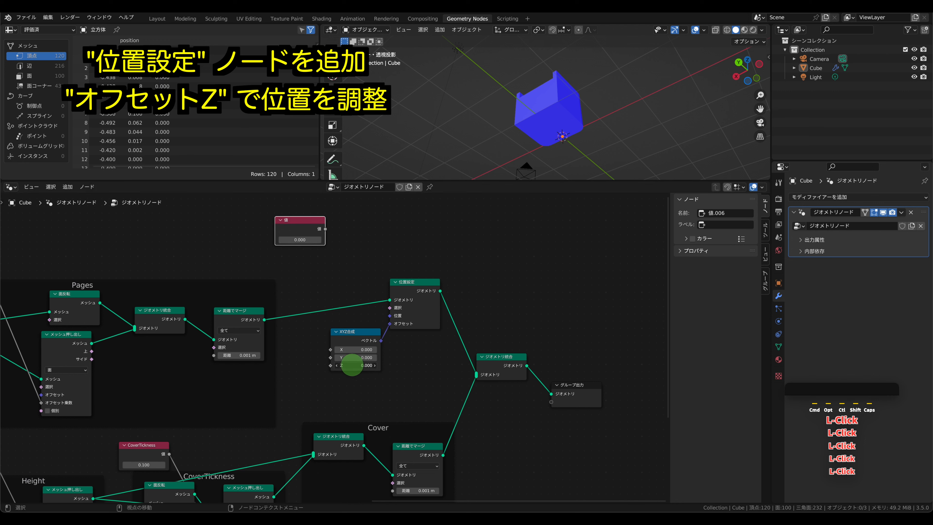
drag(326, 229, 331, 366)
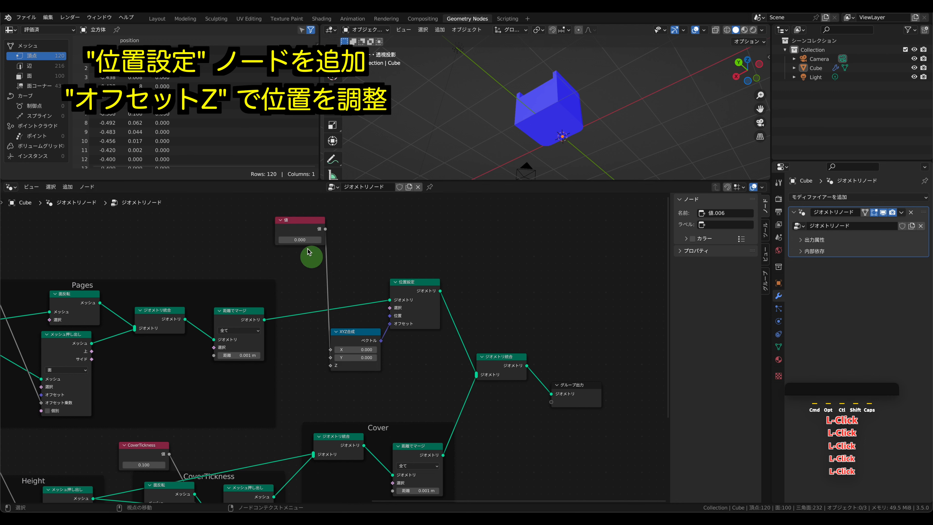
Set the new Value node to 0.1 and label it PagesBaseLevel
text(.1)
key(Return)
click(301, 225)
right_click(299, 226)
click(298, 226)
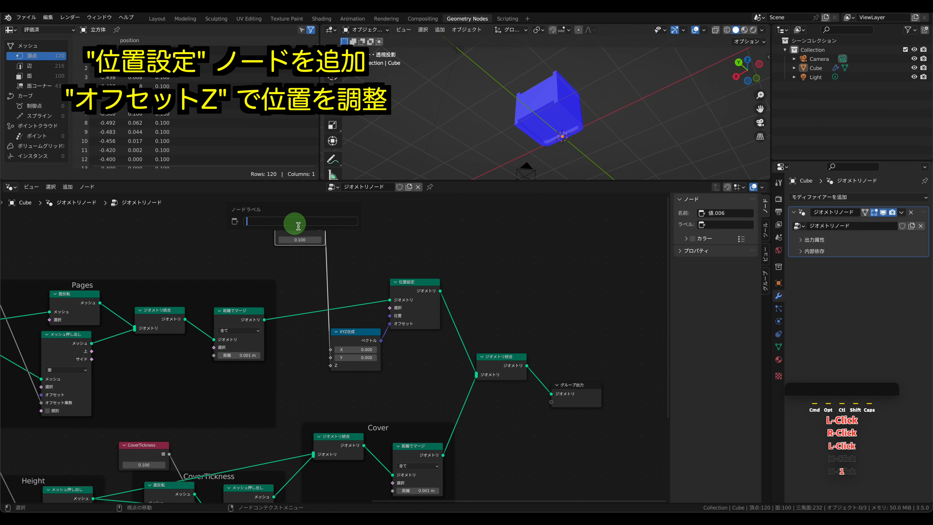
text(PagesBaseLevel)
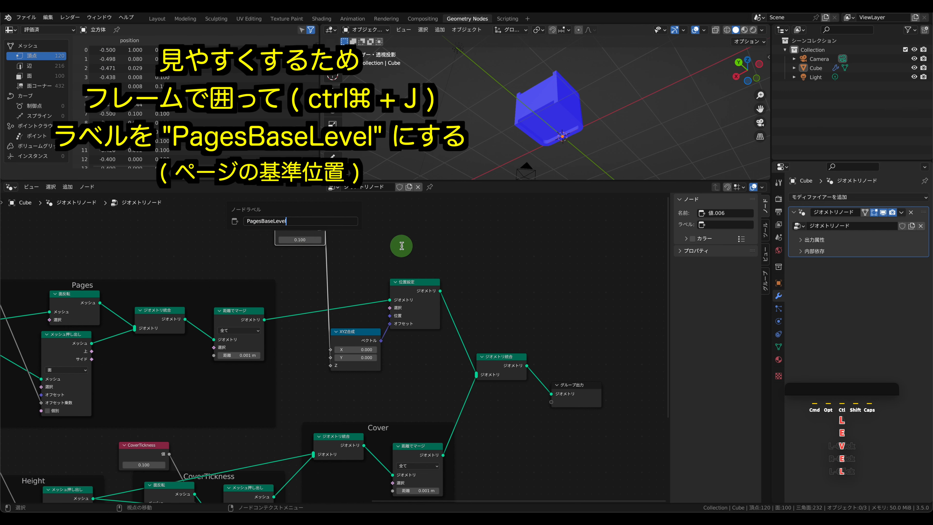
click(401, 248)
Enclose the Set Position and Combine XYZ nodes in a frame labelled PagesBaseLevel
drag(316, 278, 418, 361)
key(ctrl+j)
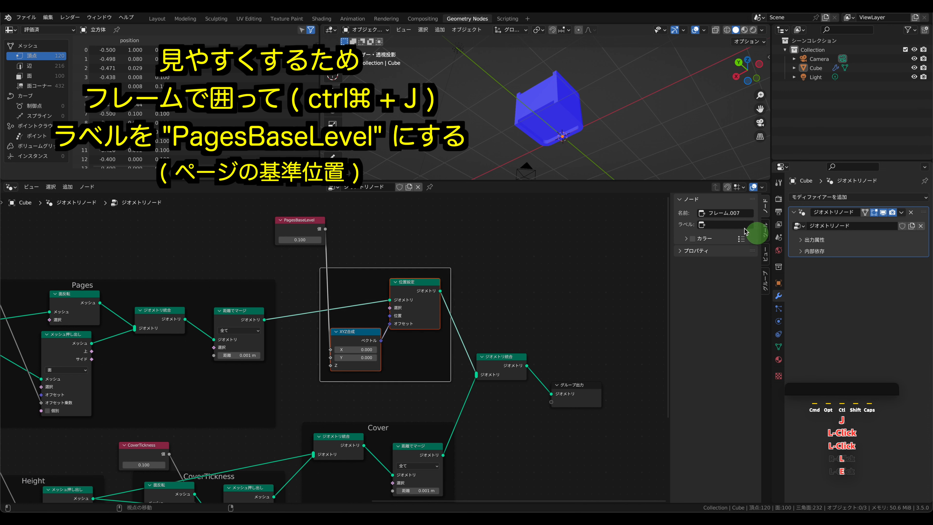
click(732, 225)
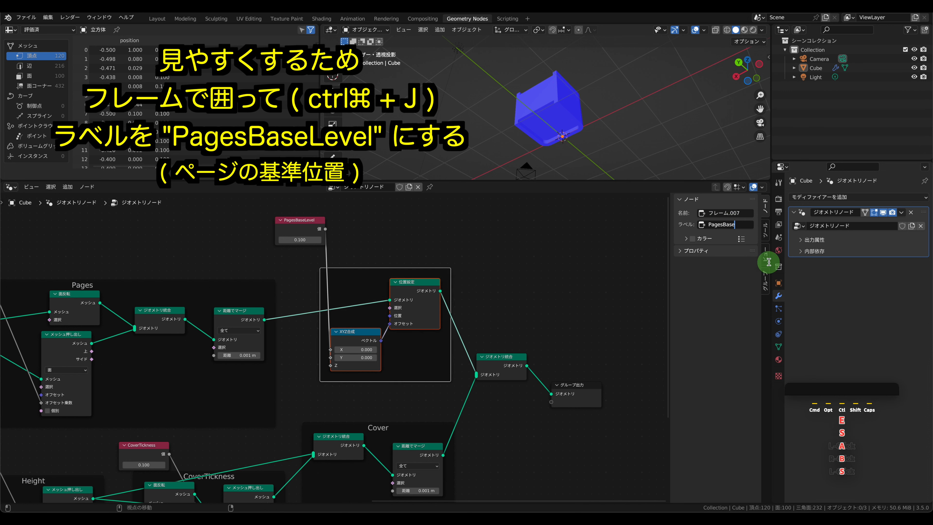
Insert a Set Position node on the curve link leading into Fill Curve, just before the Pages frame
middle_drag(483, 70, 470, 119)
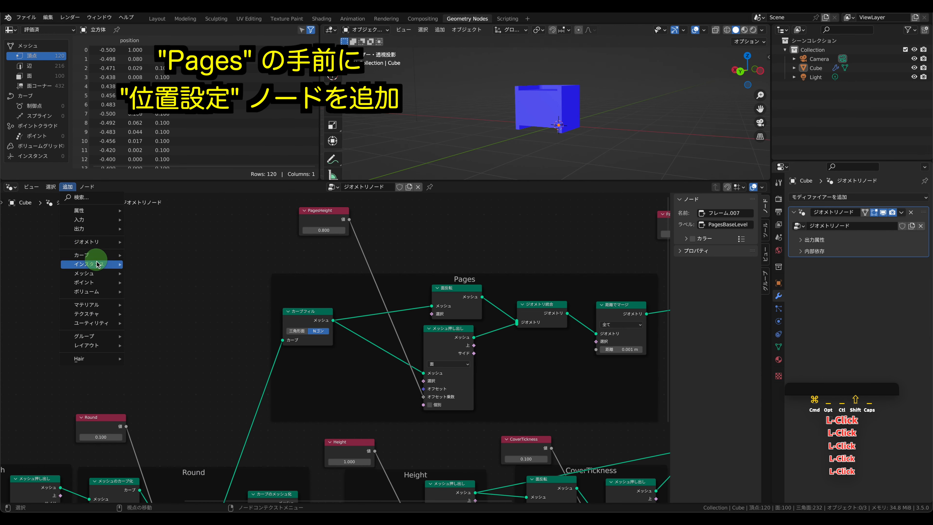
mouse_move(103, 241)
mouse_move(201, 261)
click(243, 269)
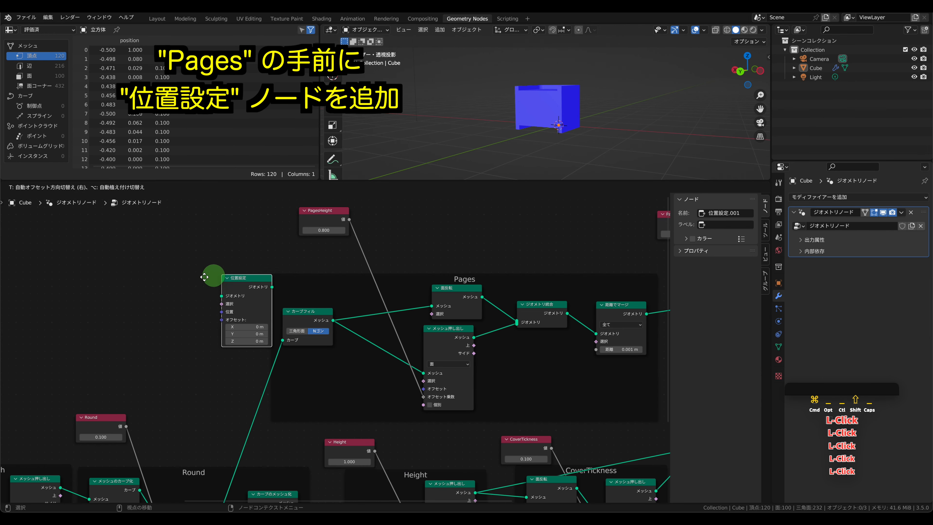
click(254, 286)
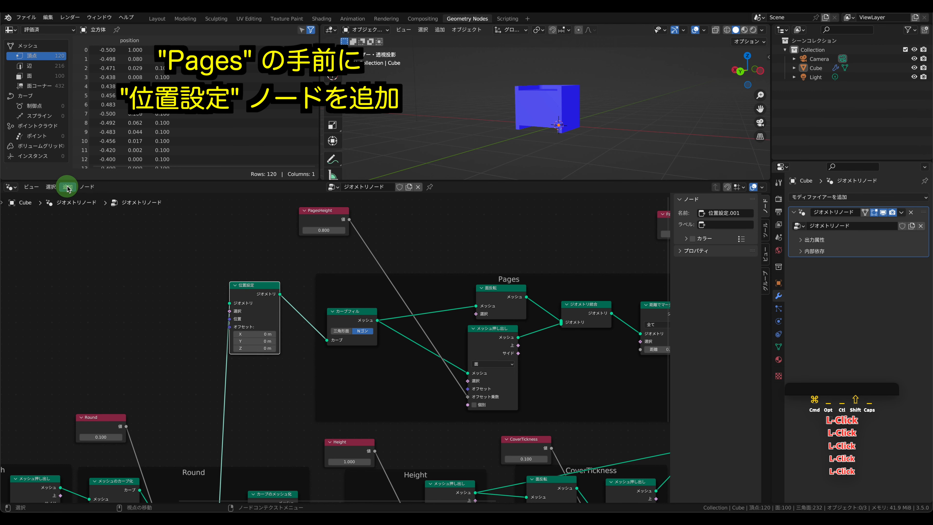
Add an Endpoint Selection node and connect it to the Selection input of the Set Position before Pages
click(67, 186)
mouse_move(89, 255)
mouse_move(164, 265)
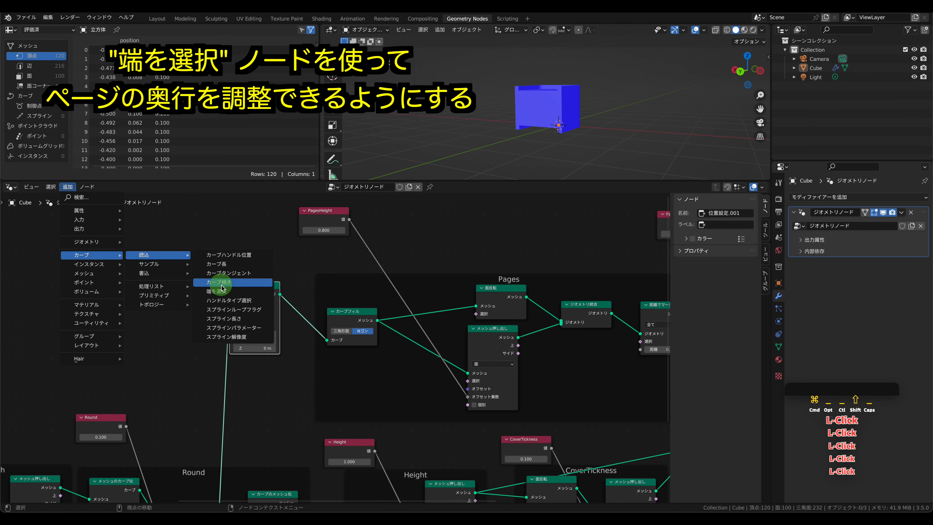
click(222, 291)
click(164, 301)
drag(215, 313, 230, 311)
drag(259, 298, 271, 302)
Add a Combine XYZ node below the Endpoint Selection node
click(67, 187)
mouse_move(91, 323)
mouse_move(171, 353)
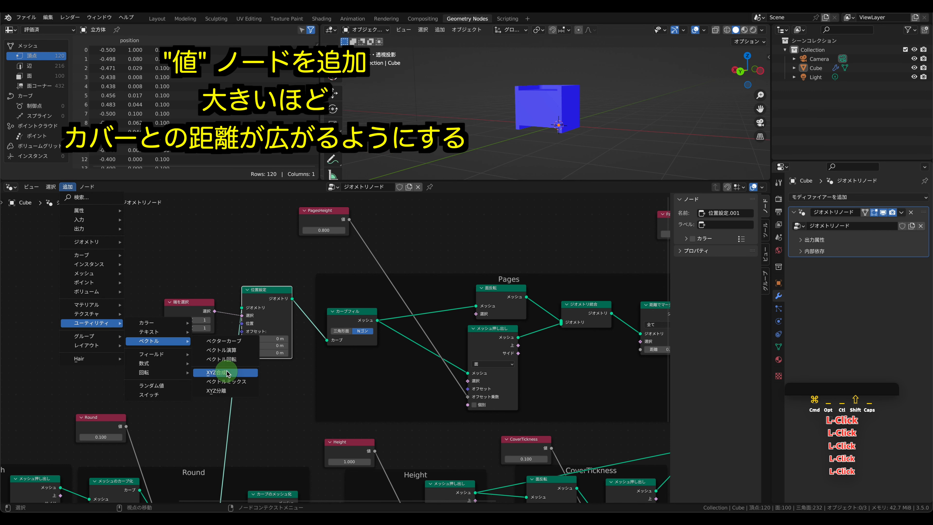
click(228, 374)
click(171, 350)
Add a Math node beside the Endpoint Selection and Combine XYZ nodes
click(67, 188)
mouse_move(106, 322)
mouse_move(145, 363)
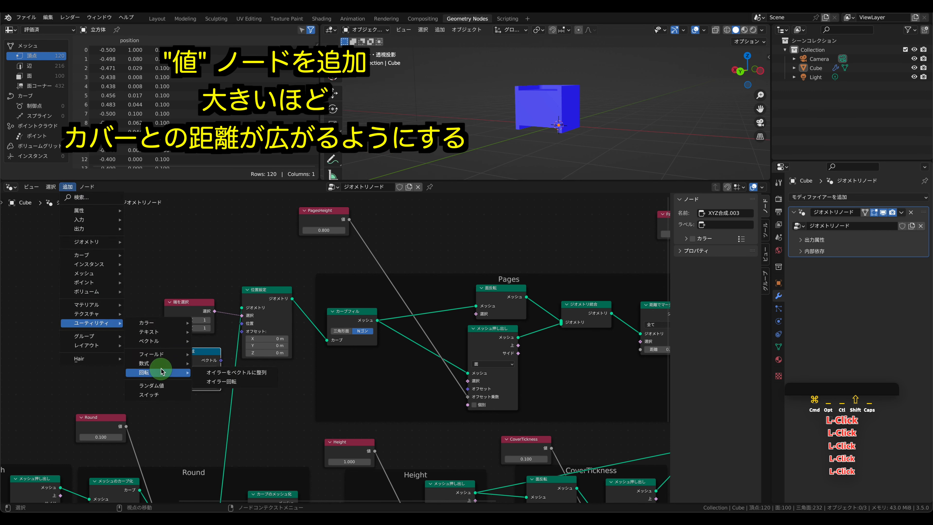
click(217, 419)
click(114, 325)
Add a Value node above the Math node and connect it to the Math node's first input
click(68, 187)
mouse_move(89, 219)
mouse_move(155, 219)
click(209, 274)
click(88, 254)
drag(137, 261, 103, 362)
Change the Math node's operation to Multiply and set its second value to -1
click(135, 346)
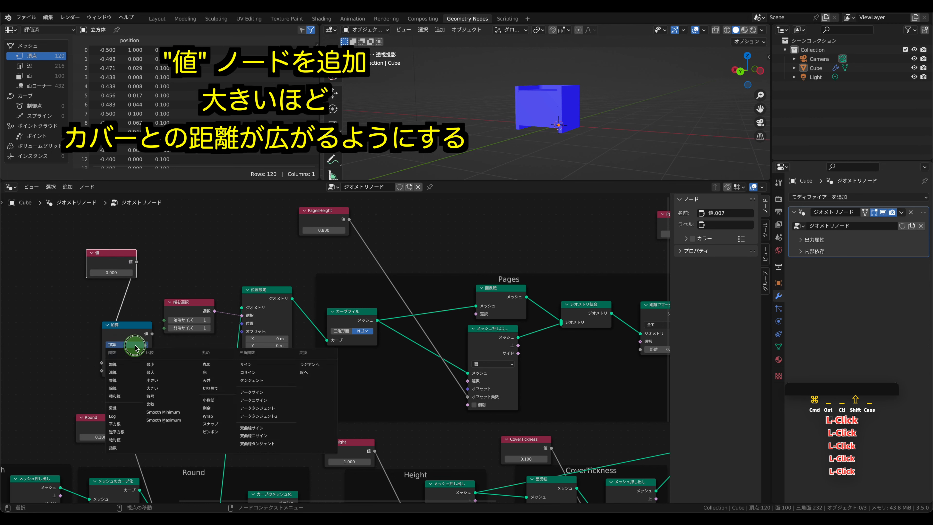
click(126, 382)
click(138, 369)
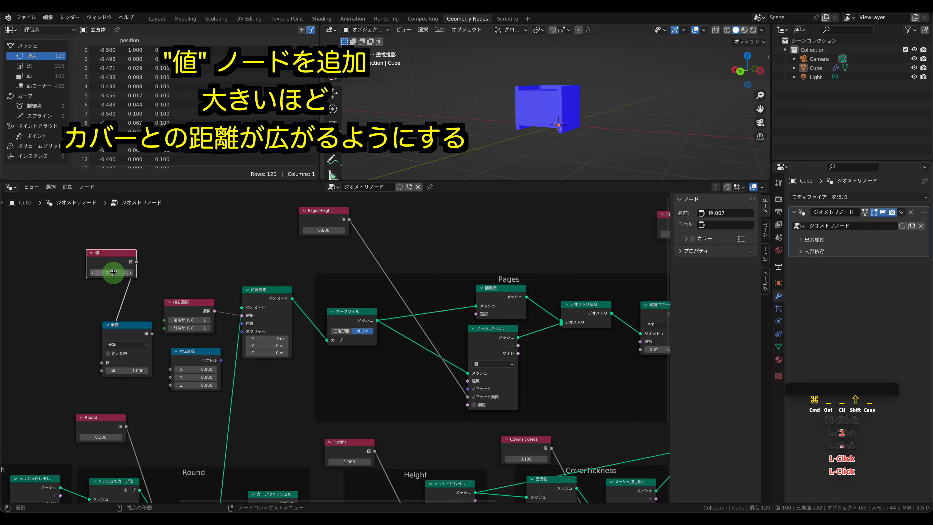
Label the new Value node above the Multiply node Gap(Depth)
click(100, 254)
right_click(100, 253)
click(105, 255)
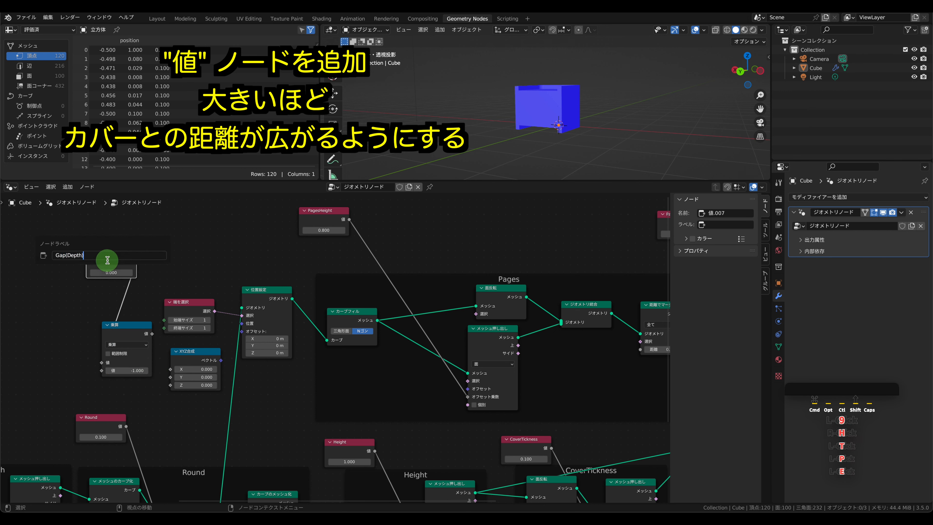
click(170, 311)
Connect the Multiply result to the Combine XYZ node's Y input and its vector to the Set Position node's offset
drag(152, 334, 170, 377)
drag(221, 360, 242, 331)
middle_drag(660, 105, 648, 126)
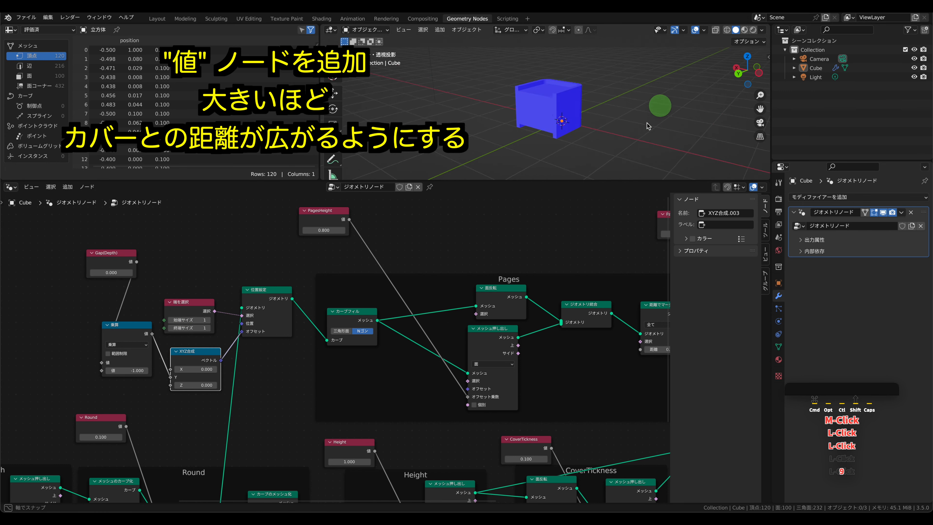
Set the Gap(Depth) value to 0.1 and move its node further away from the Multiply node
click(132, 272)
click(131, 272)
click(132, 272)
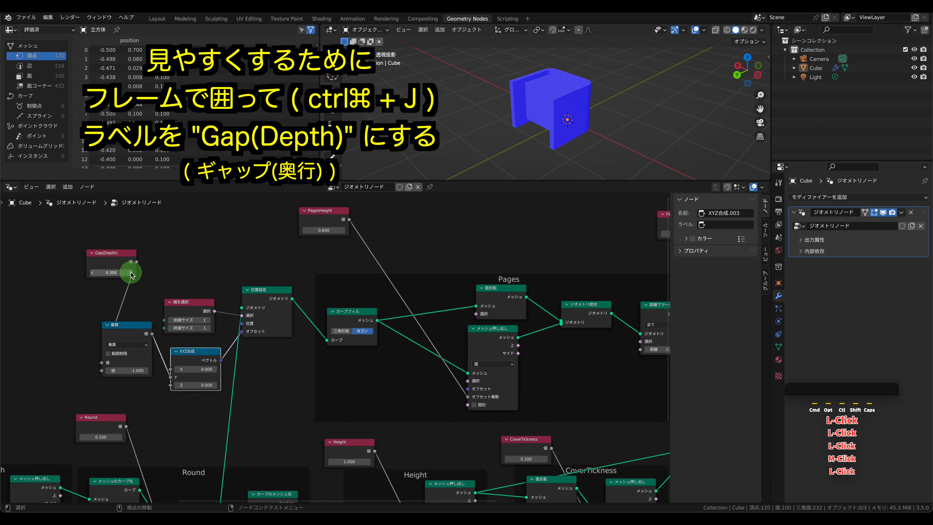
drag(100, 255, 50, 255)
Enclose the Multiply, Endpoint Selection, Combine XYZ and Set Position nodes in a frame labelled Gap(Depth)
drag(152, 260, 288, 391)
key(ctrl+j)
click(729, 225)
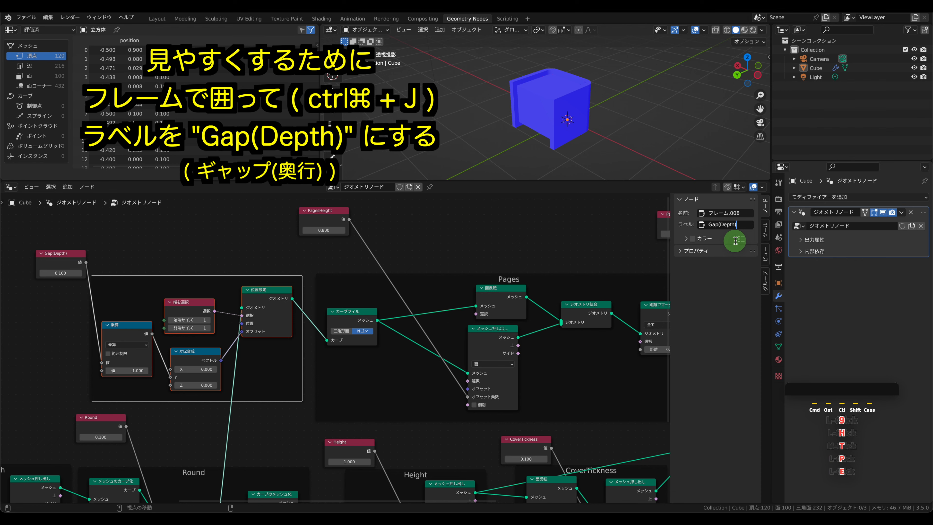
Add a Float input named BookWidth to the node group
scroll(433, 273, down, 1)
scroll(442, 269, down, 6)
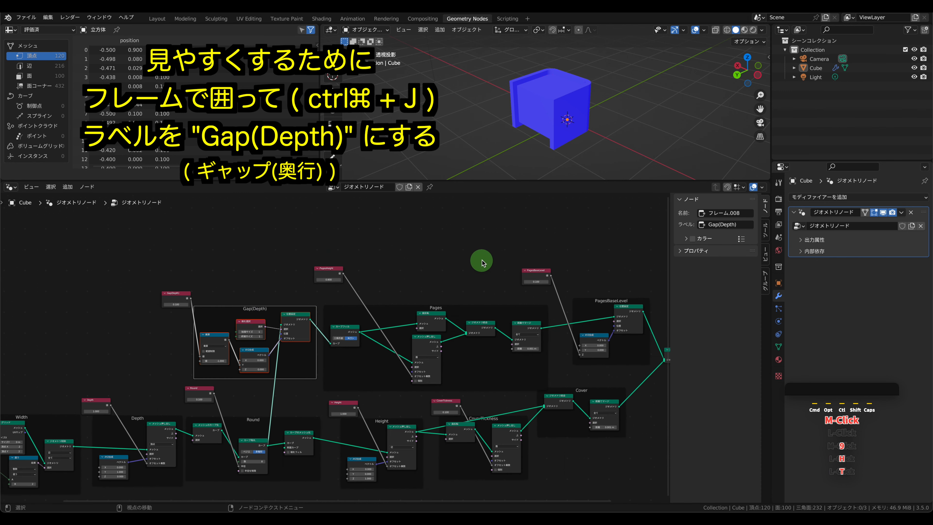
middle_drag(482, 261, 465, 249)
middle_drag(624, 262, 548, 251)
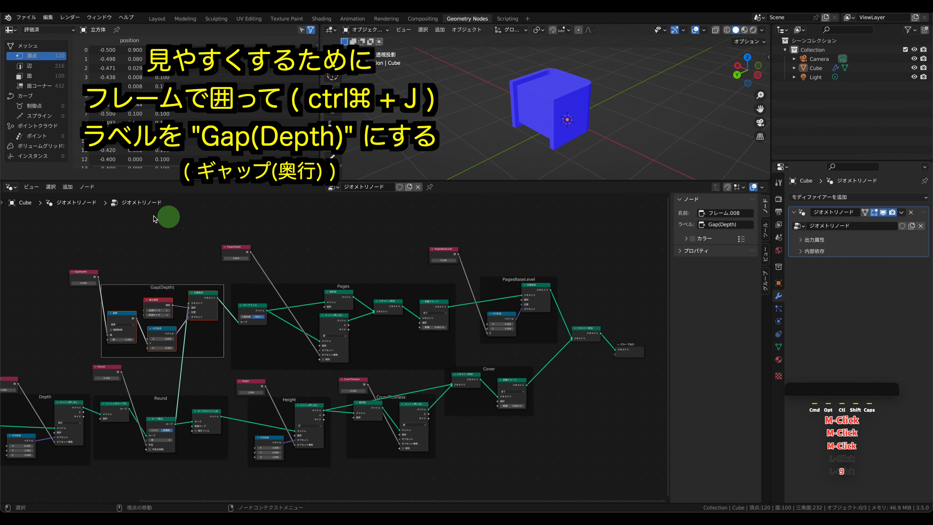
click(768, 288)
click(704, 217)
click(750, 223)
click(751, 215)
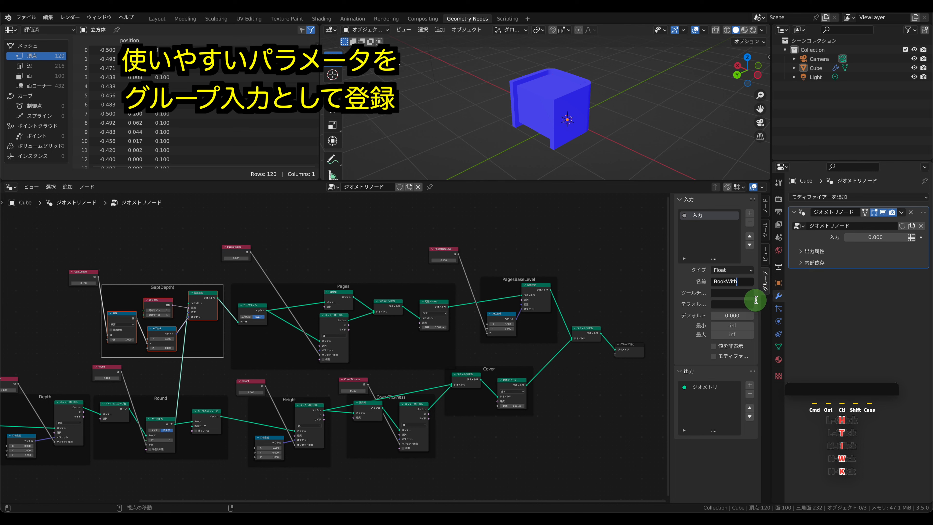
Add a second Float group input named BookDepth
click(750, 213)
key(BackSpace)
key(BackSpace)
key(BackSpace)
text(De)
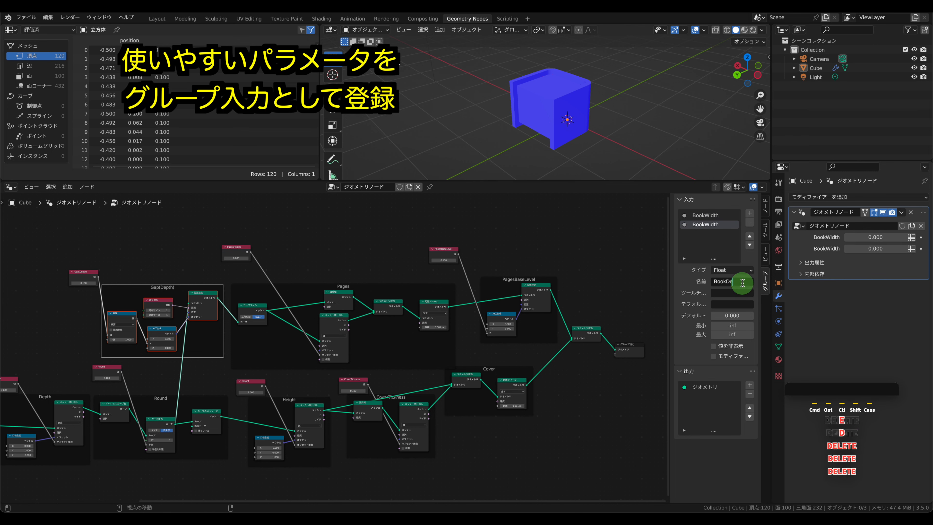
text(pth)
key(Return)
Add further Float group inputs named BookHeight, CoverTickness, Gap and Round
click(750, 213)
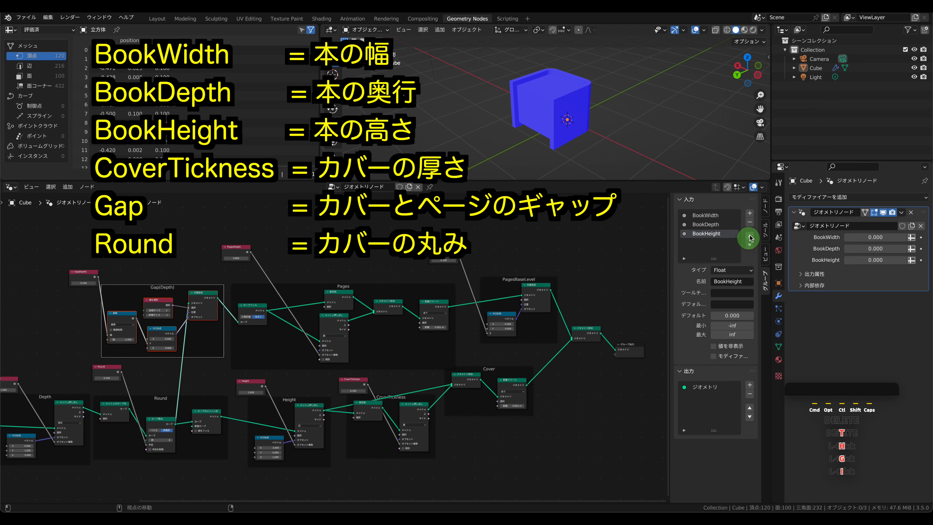
click(750, 213)
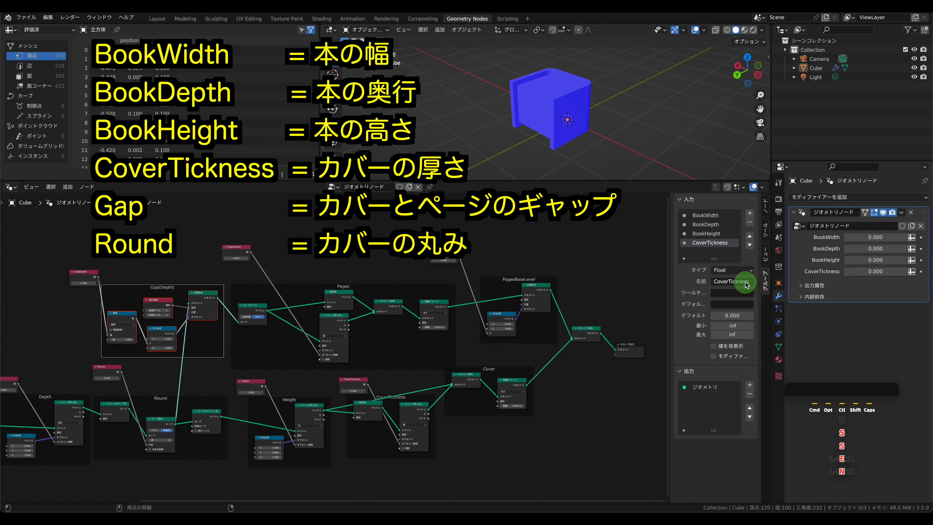
click(750, 214)
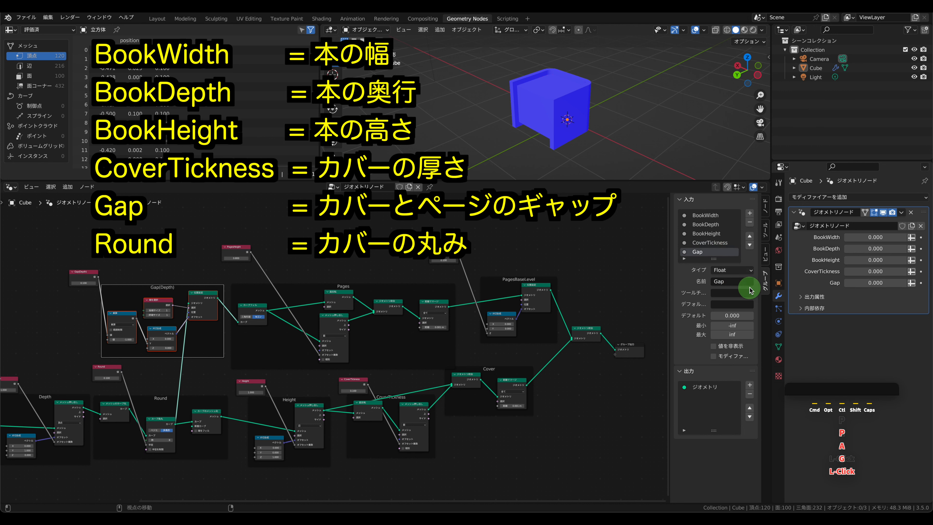
click(750, 214)
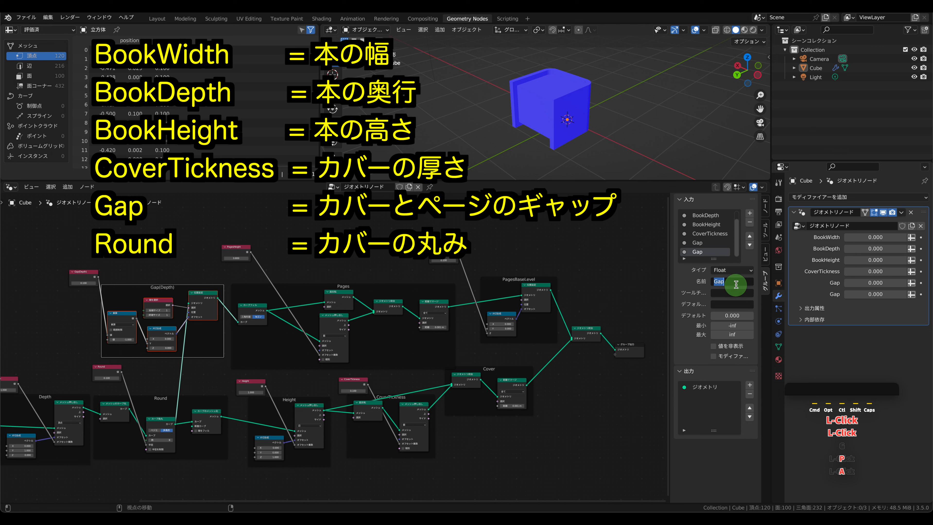
Set the minimum of the Round, Gap and CoverTickness group inputs to 0
click(732, 309)
click(733, 325)
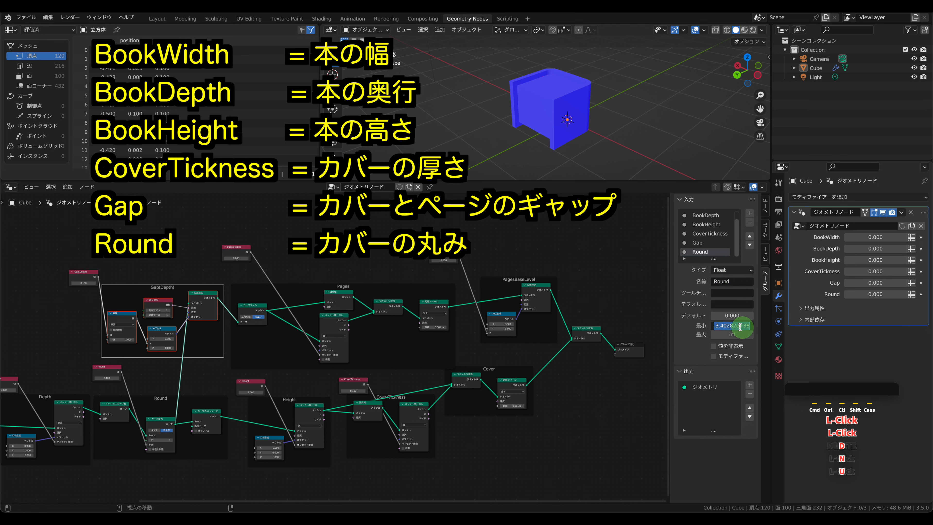
text(0)
click(702, 252)
click(713, 235)
click(737, 324)
text(000)
Set the minimum of the BookHeight, BookDepth and BookWidth group inputs to 0
click(707, 224)
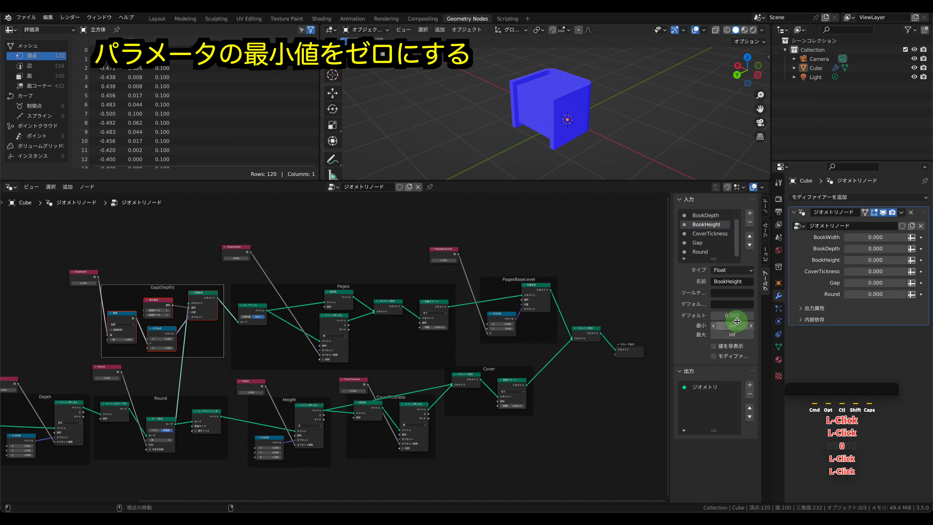
click(717, 216)
click(737, 325)
text(0)
click(678, 303)
drag(736, 237, 739, 224)
click(715, 219)
click(731, 324)
text(0)
click(694, 303)
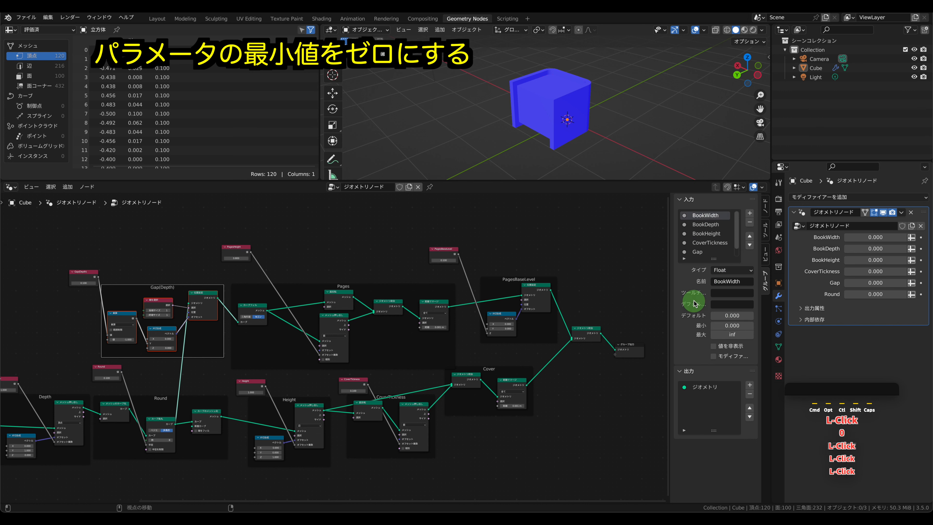
Add a Group Input node and place it ahead of the Width value node
middle_drag(134, 251, 224, 252)
click(66, 188)
click(94, 334)
click(150, 359)
click(45, 301)
middle_drag(123, 291, 329, 273)
drag(269, 284, 77, 326)
click(151, 291)
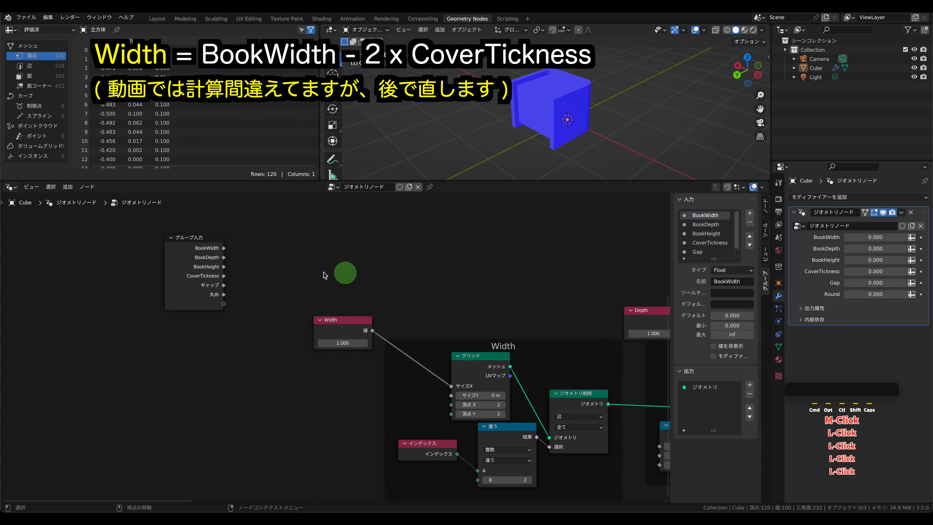
drag(167, 250, 110, 331)
Add a Math node set to Subtract and connect the BookWidth input to its first value
click(68, 187)
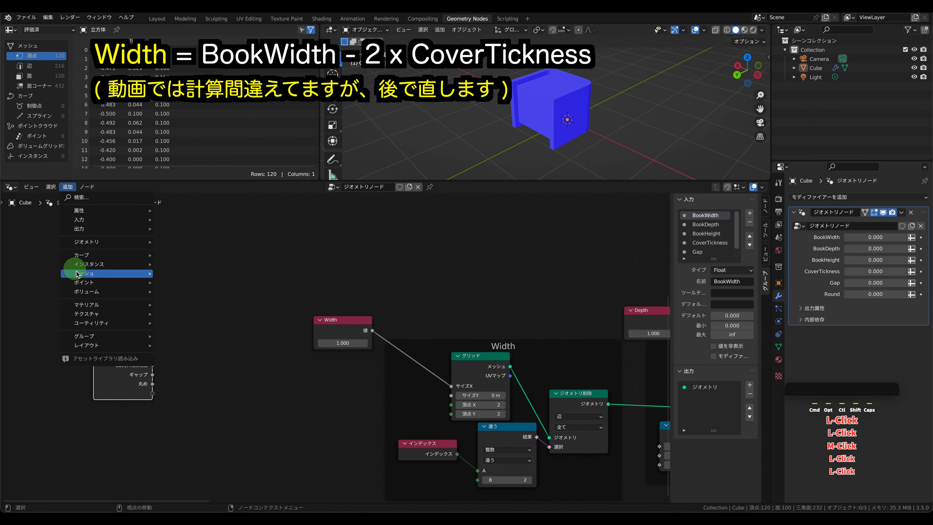
mouse_move(110, 323)
mouse_move(206, 363)
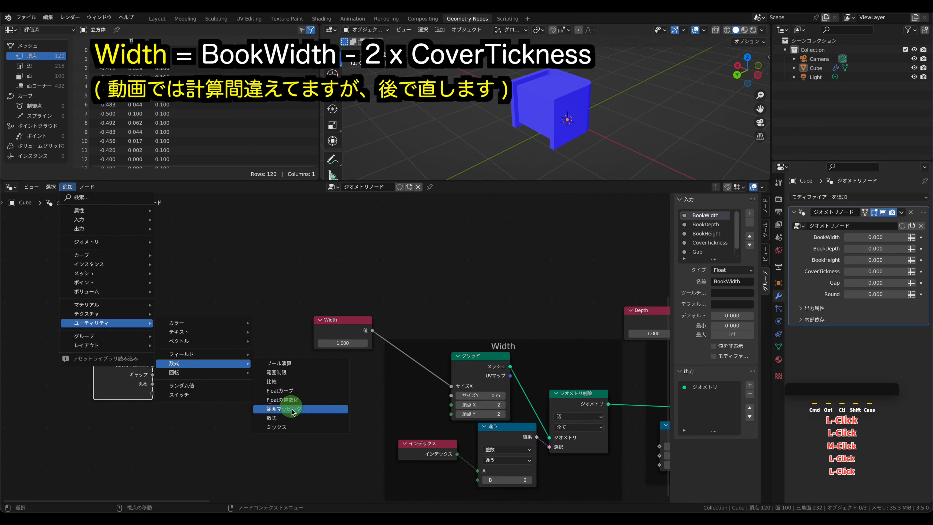
click(290, 418)
click(202, 317)
drag(152, 338, 194, 369)
click(224, 347)
click(221, 357)
Duplicate the Subtract node, connect CoverTickness to the copy's first value and change its operation to Multiply
drag(208, 326, 220, 415)
key(super+v)
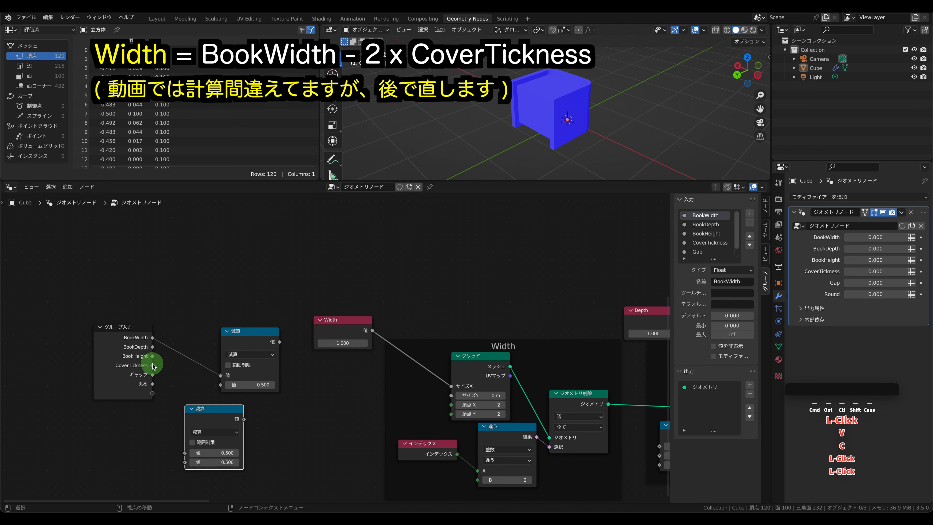
drag(153, 366, 185, 453)
click(216, 432)
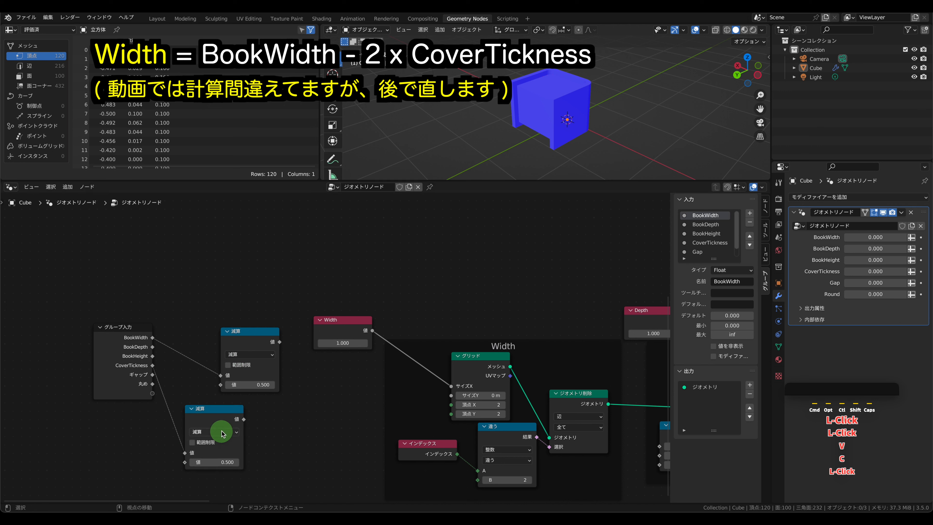
click(200, 343)
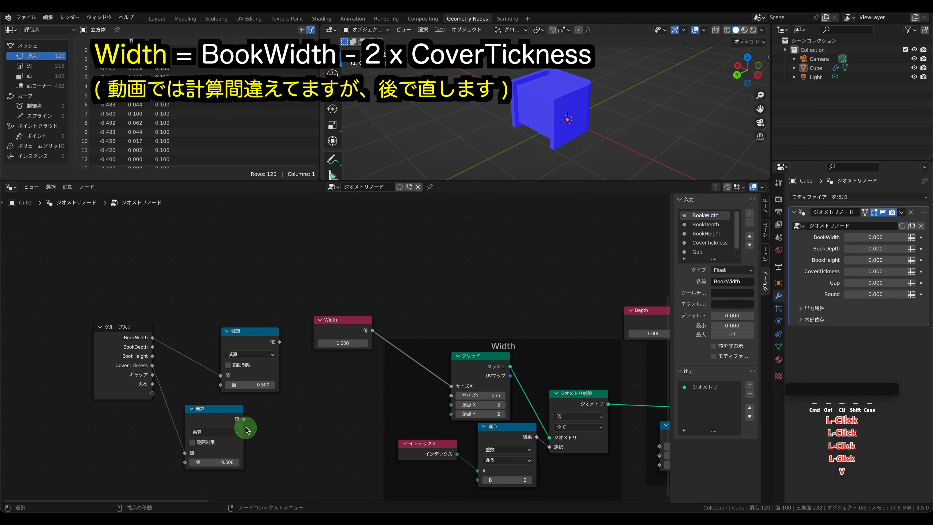
Connect the Multiply result to the Subtract node's second value and the Subtract result to the Grid's Size X
click(245, 337)
drag(246, 337, 276, 351)
drag(228, 413, 224, 395)
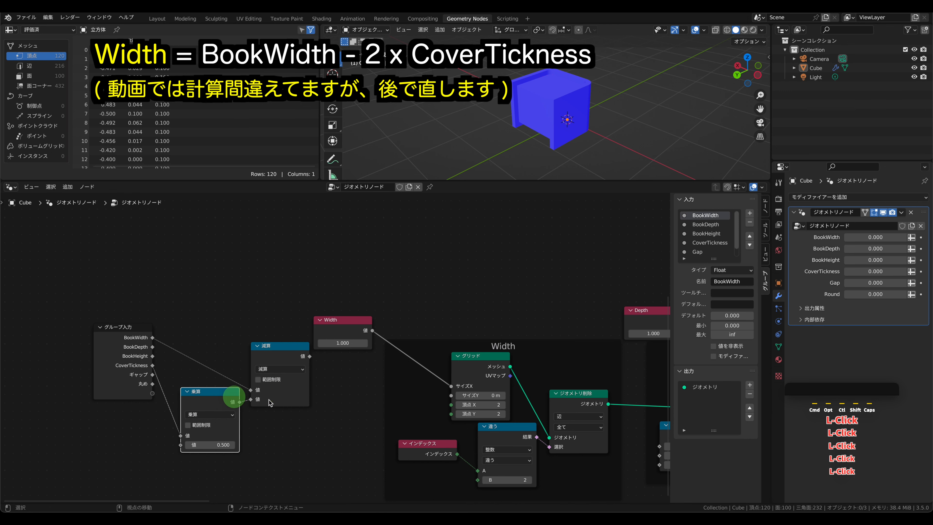
drag(308, 360, 451, 385)
Set BookWidth, BookDepth and BookHeight to 1 in the Geometry Nodes modifier
click(860, 237)
text(1)
click(859, 249)
click(860, 249)
text(1)
click(882, 259)
click(882, 260)
text(1)
Set CoverTickness, Gap and Round to 0.1 in the Geometry Nodes modifier
click(881, 271)
text(.1)
click(879, 284)
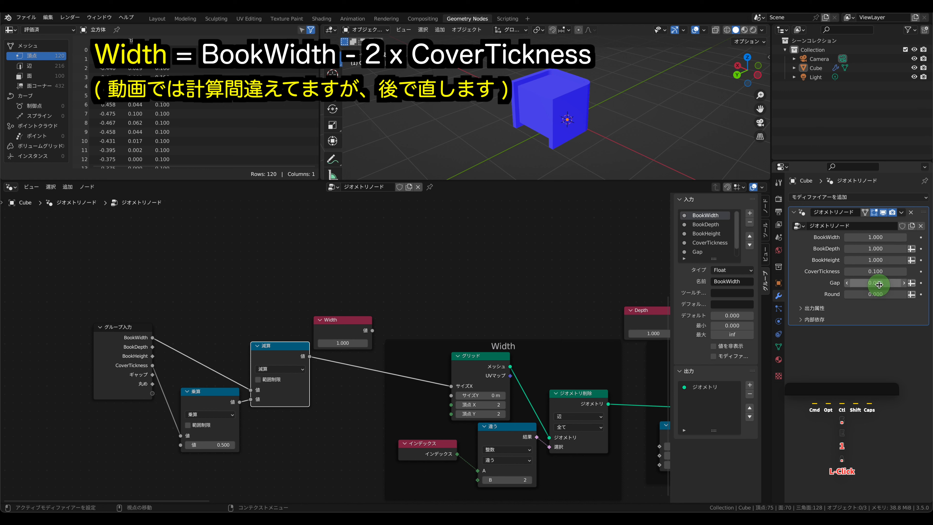
click(876, 294)
text(.1)
Delete the disconnected Width value node and enclose the Group Input, Multiply and Subtract nodes in a frame
click(366, 338)
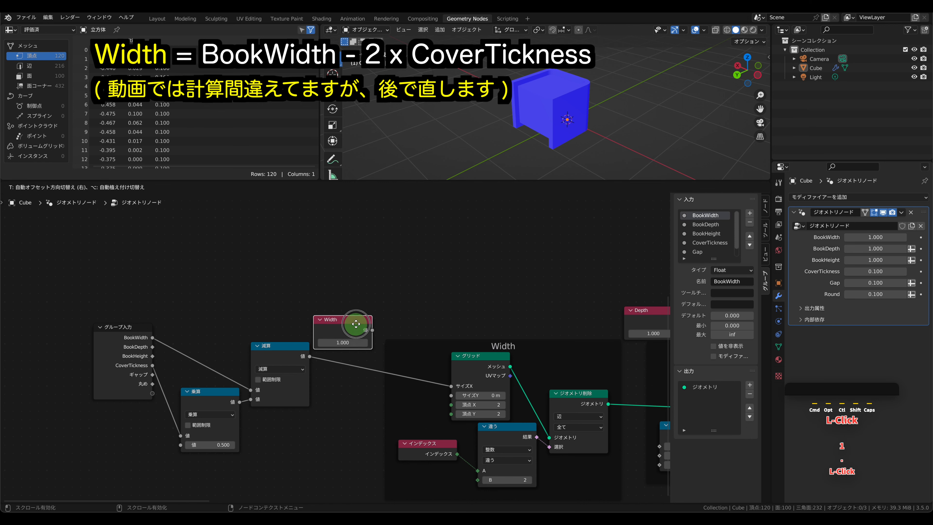
click(147, 282)
drag(104, 285, 314, 428)
key(ctrl+j)
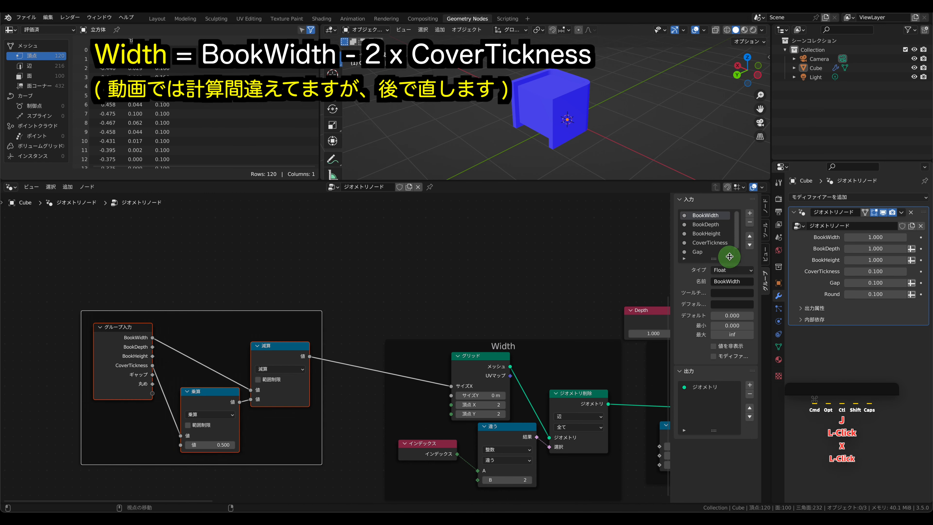
Label the new frame Cal Width and move the Width frame level with it
click(766, 210)
click(706, 225)
text(Cal W)
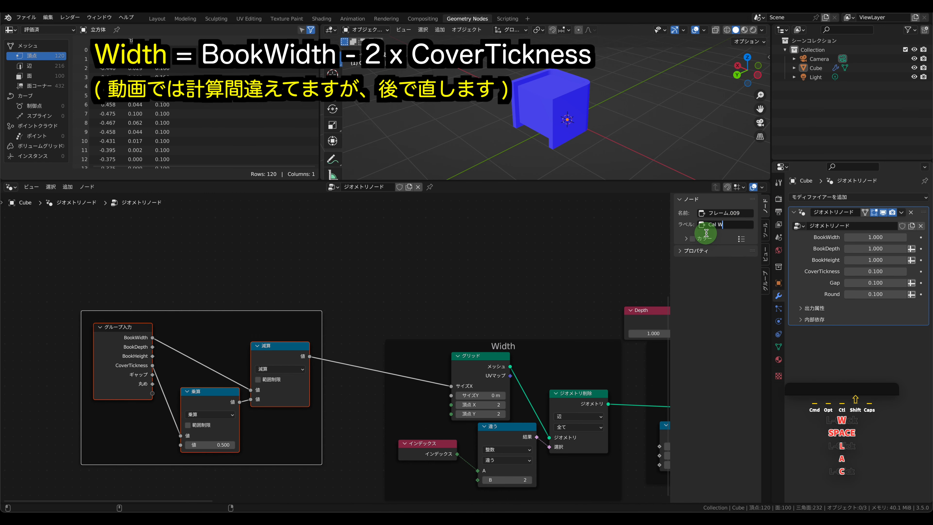
drag(484, 345, 468, 315)
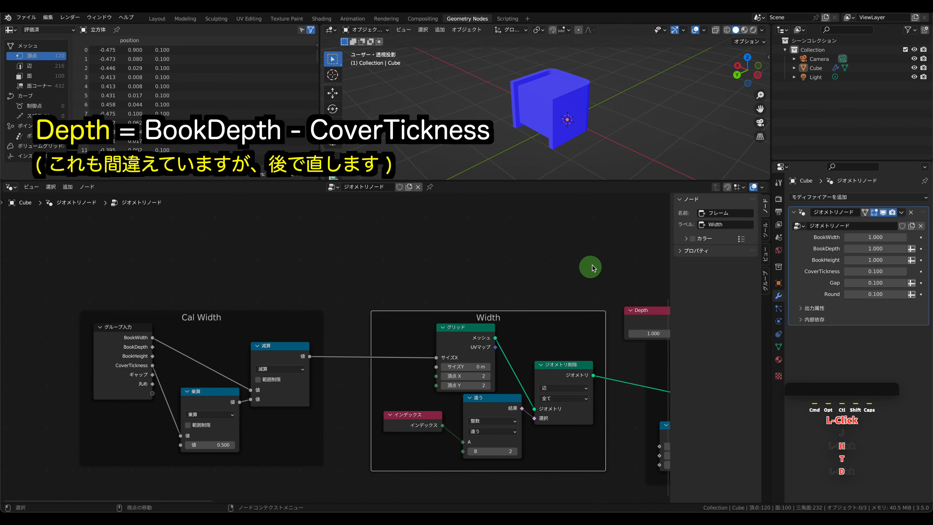
Add another Group Input node below the Width frame
middle_drag(622, 290, 411, 235)
click(67, 186)
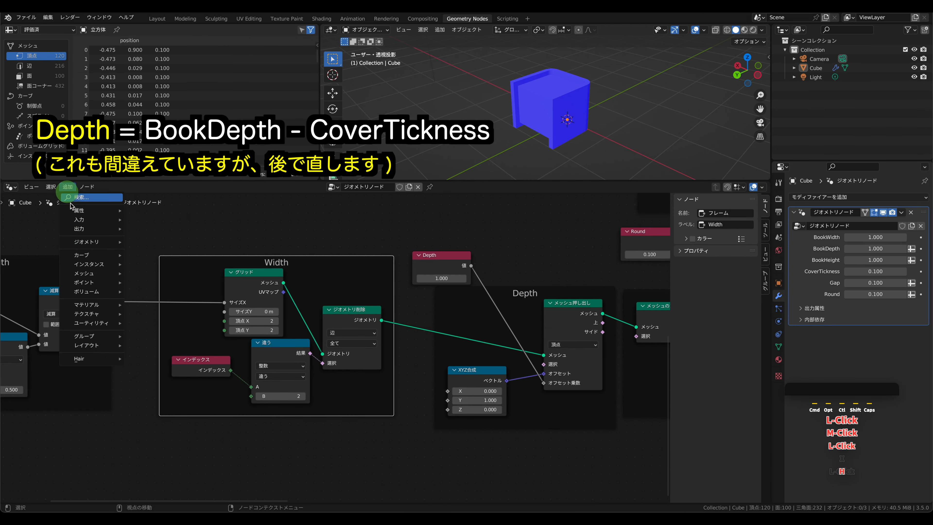
click(156, 354)
click(252, 431)
middle_drag(290, 368, 175, 309)
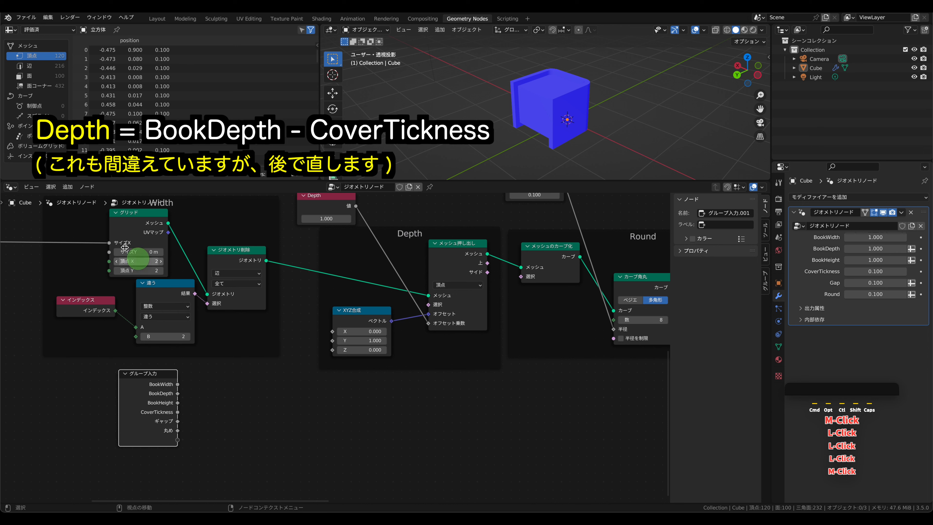
Add a Math node beside the Group Input node below the Width frame
click(67, 186)
mouse_move(92, 322)
mouse_move(166, 363)
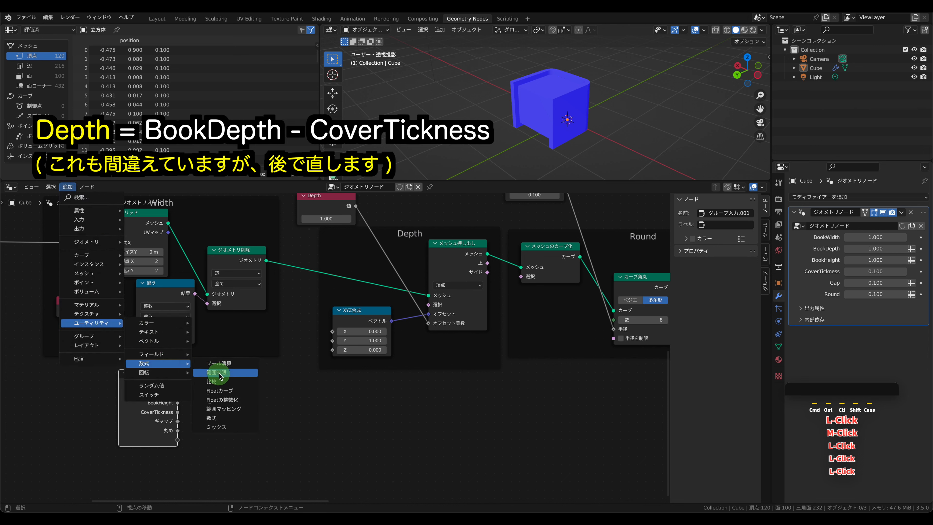
click(237, 389)
click(226, 393)
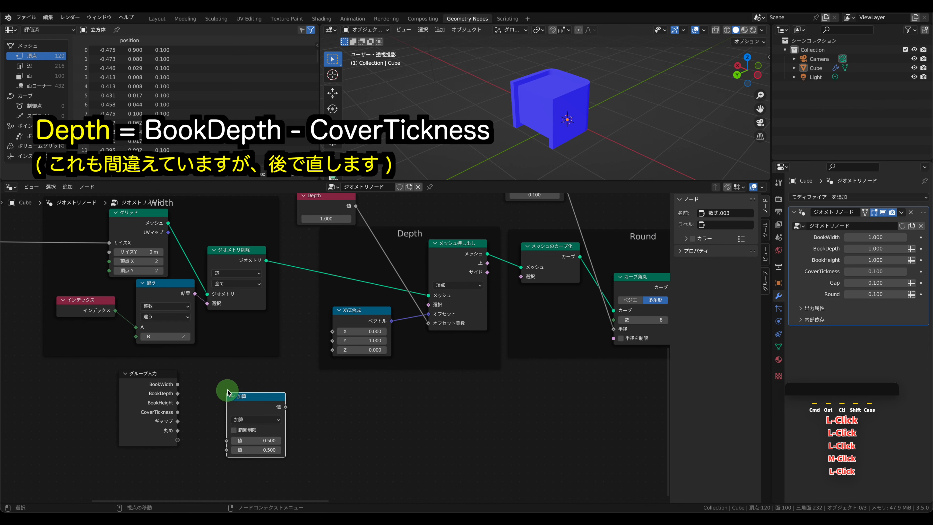
Connect BookDepth and CoverTickness to the Add node and its result to the Depth frame's Extrude Mesh offset scale
drag(178, 393, 226, 440)
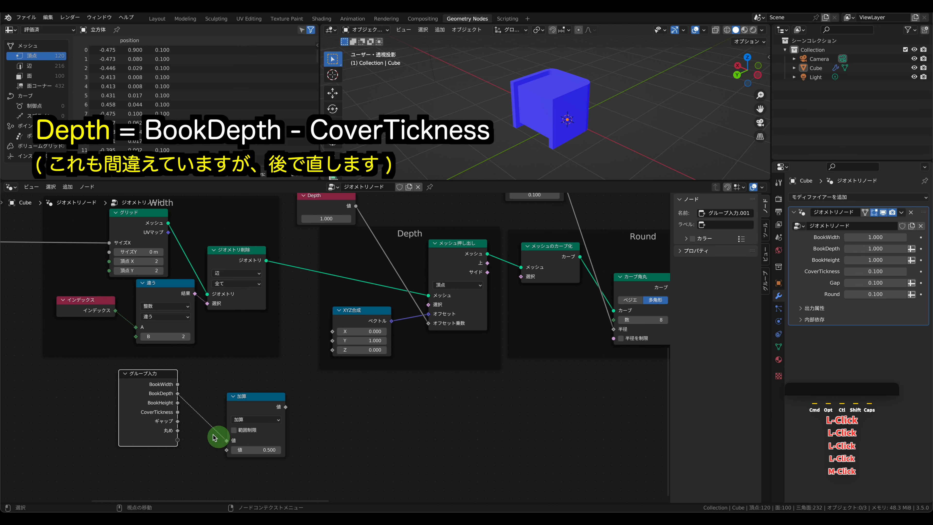
drag(178, 412, 227, 449)
drag(283, 407, 430, 324)
Delete the disconnected Depth value node and enclose the lower Group Input and Add nodes in a frame
click(326, 198)
key(x)
drag(151, 372, 165, 380)
drag(105, 368, 275, 460)
key(ctrl+j)
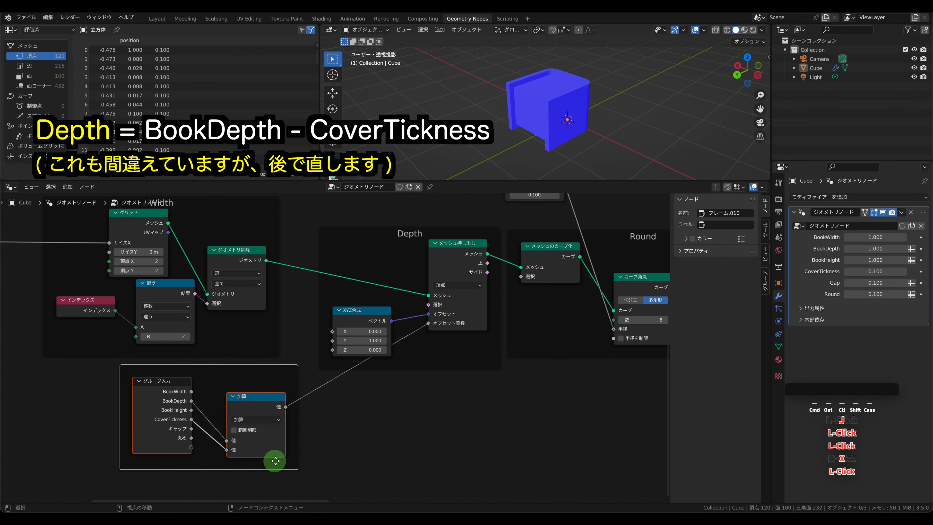
Label the frame around the lower Group Input and Add nodes Cal Depth
click(735, 226)
text(cal)
key(BackSpace)
key(BackSpace)
key(BackSpace)
key(BackSpace)
text(Cal)
click(245, 371)
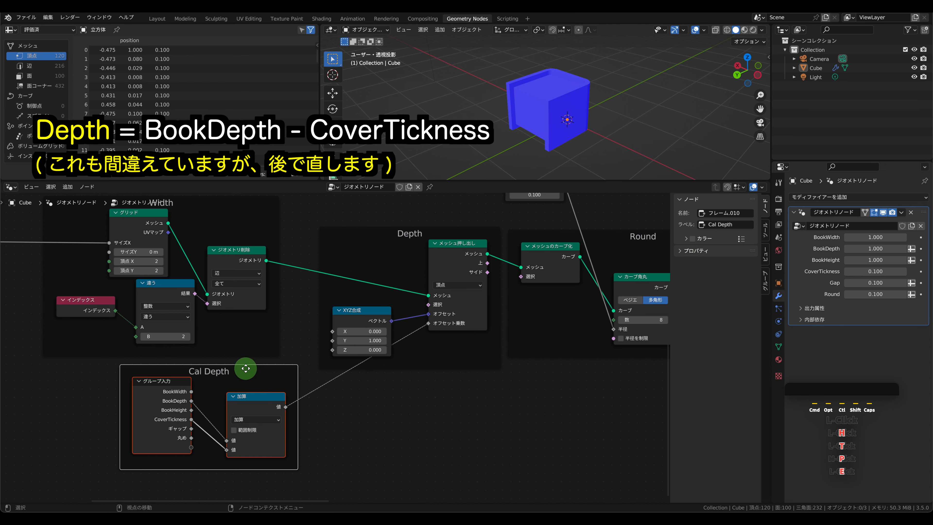
middle_drag(540, 385, 354, 424)
middle_drag(412, 414, 400, 412)
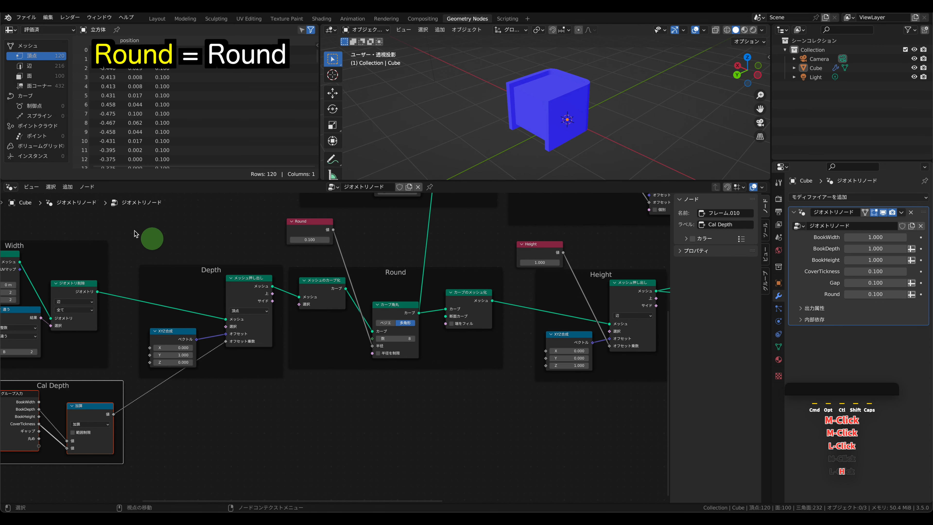
Add a Group Input node below the Round frame, connect its roundness output to the Fillet Curve radius, and delete the Round value node
click(67, 187)
mouse_move(97, 346)
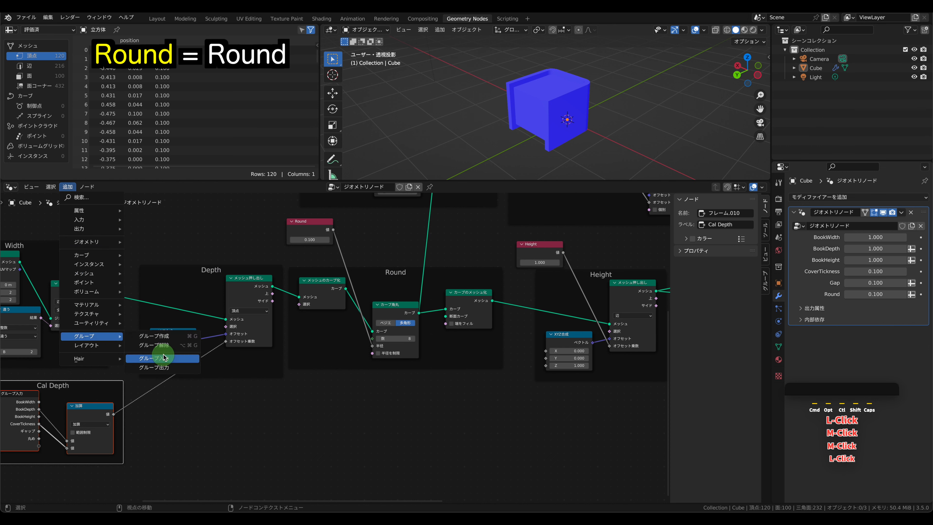
click(163, 357)
click(247, 405)
drag(293, 452, 372, 345)
click(316, 230)
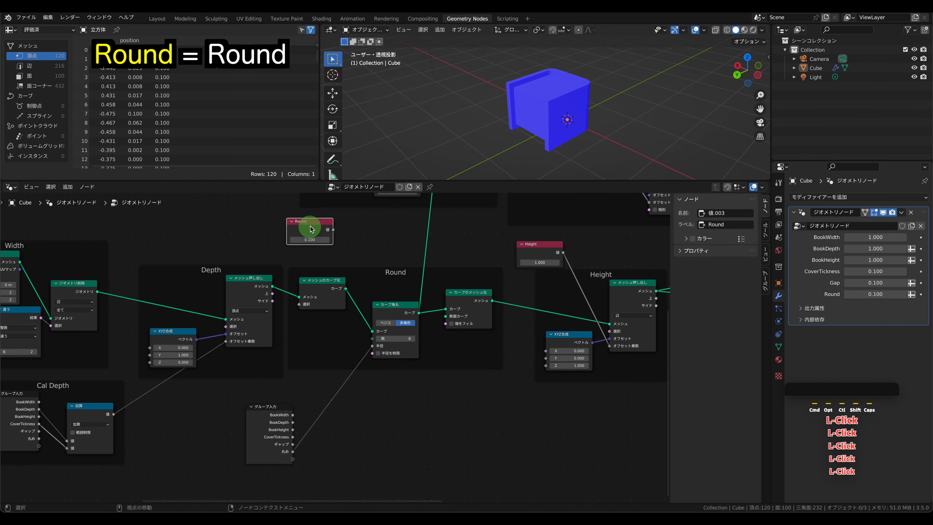
key(x)
Enclose the Group Input node feeding the Fillet Curve in a frame labelled Cal Round
click(263, 418)
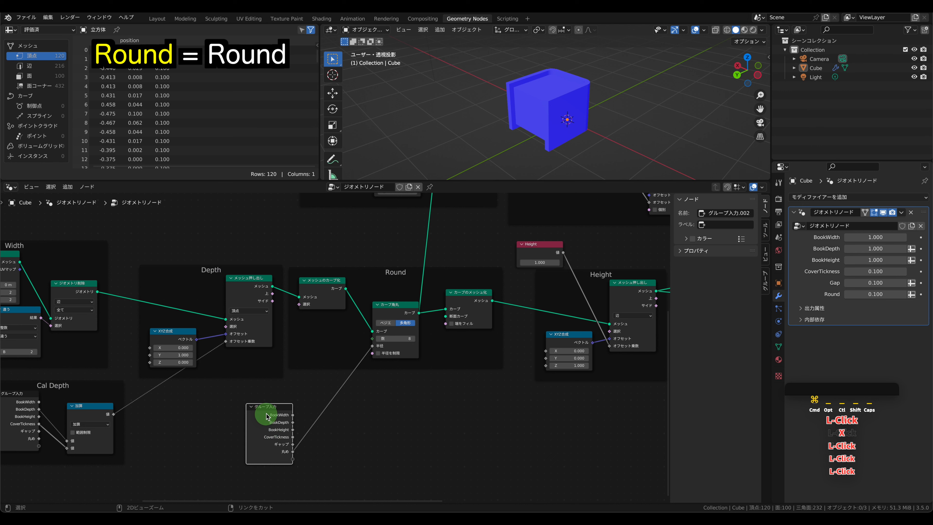
key(super+j)
click(719, 227)
text(Ca)
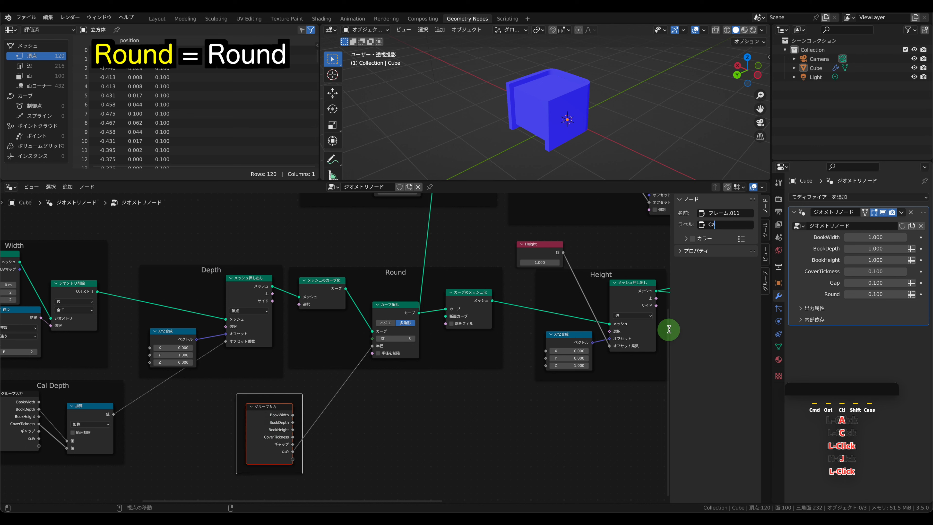
text(l Round)
key(Return)
Connect BookHeight from a new Group Input node to the Height frame's Extrude Mesh offset scale and delete the Height value node
middle_drag(428, 393, 235, 395)
click(70, 186)
mouse_move(99, 338)
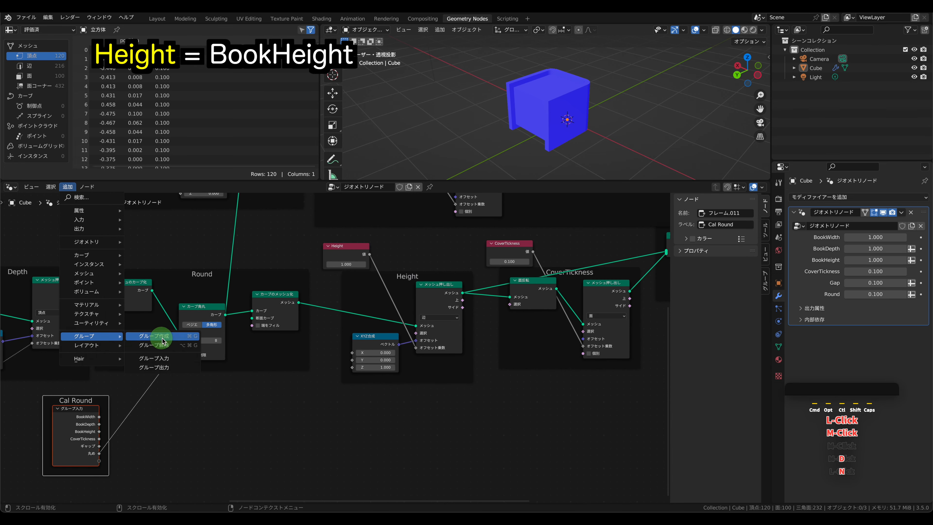
click(158, 359)
click(238, 406)
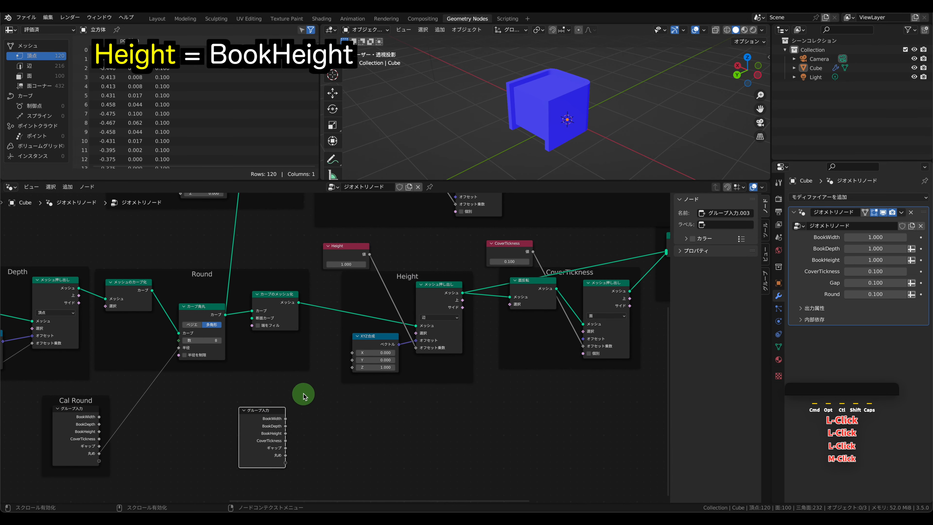
drag(286, 434, 416, 347)
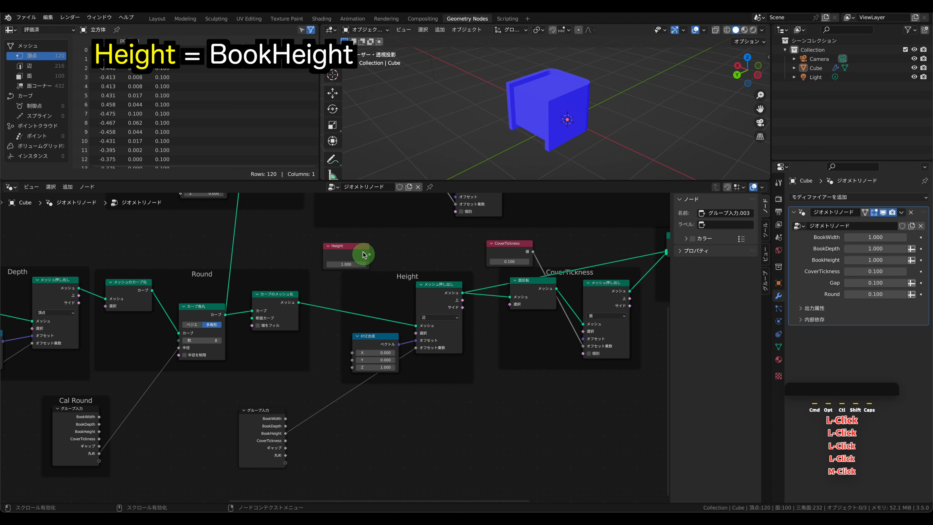
key(x)
Enclose the Group Input node feeding the Height frame in a frame labelled Cal Height
click(249, 412)
key(ctrl+j)
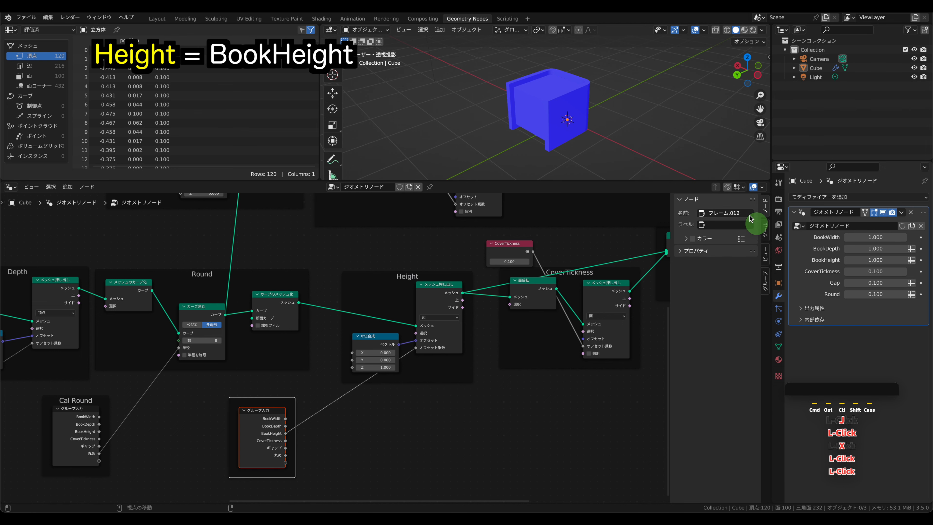
click(735, 226)
Add a Group Input node and connect CoverTickness to the CoverTickness frame's Extrude Mesh offset scale, replacing the value node
middle_drag(544, 429, 373, 424)
click(68, 187)
mouse_move(103, 337)
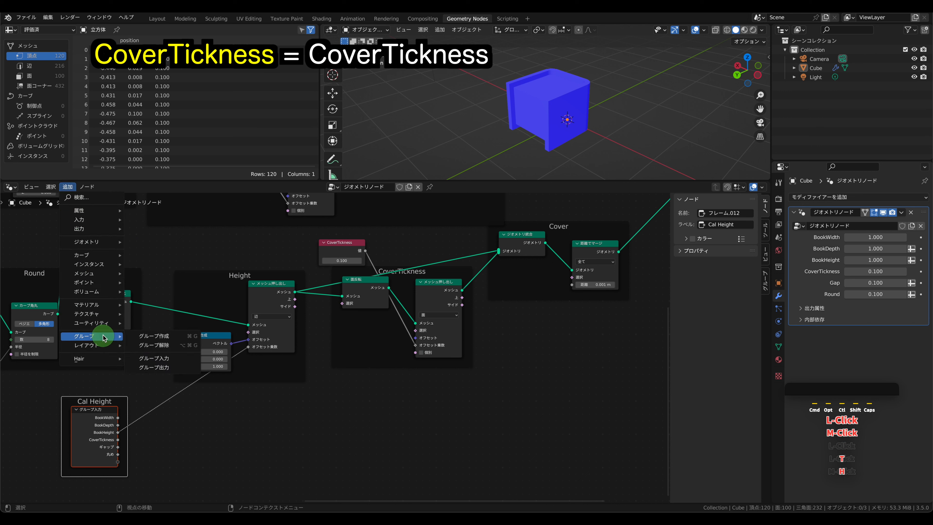
click(154, 358)
click(321, 443)
drag(316, 438, 413, 345)
Enclose the Group Input node below the CoverTickness frame in its own frame and edit that frame's label
click(285, 426)
key(ctrl+j)
click(707, 223)
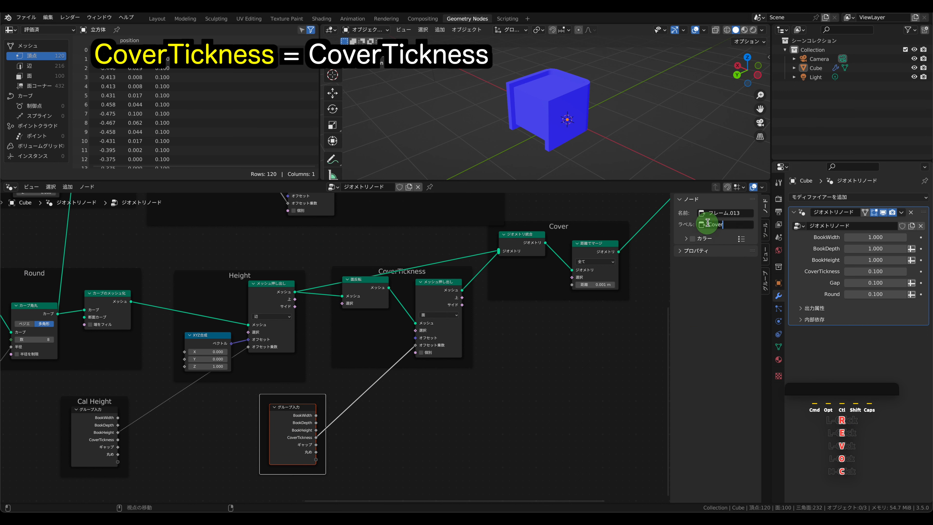
key(BackSpace)
key(BackSpace)
key(BackSpace)
key(BackSpace)
key(BackSpace)
key(BackSpace)
key(BackSpace)
click(507, 381)
drag(410, 273, 416, 296)
Connect Gap from a new Group Input node to the Multiply node in the Gap(Depth) frame and delete the former value node
scroll(564, 333, down, 5)
middle_drag(274, 281, 563, 387)
scroll(348, 252, up, 6)
middle_drag(331, 279, 298, 323)
click(62, 186)
mouse_move(98, 336)
click(155, 358)
click(205, 277)
drag(254, 319, 345, 372)
click(305, 267)
key(x)
Enclose the Group Input node beside the Gap(Depth) frame in a frame labelled Cal Gap
click(225, 286)
key(super+j)
click(714, 225)
text(Cal Gap)
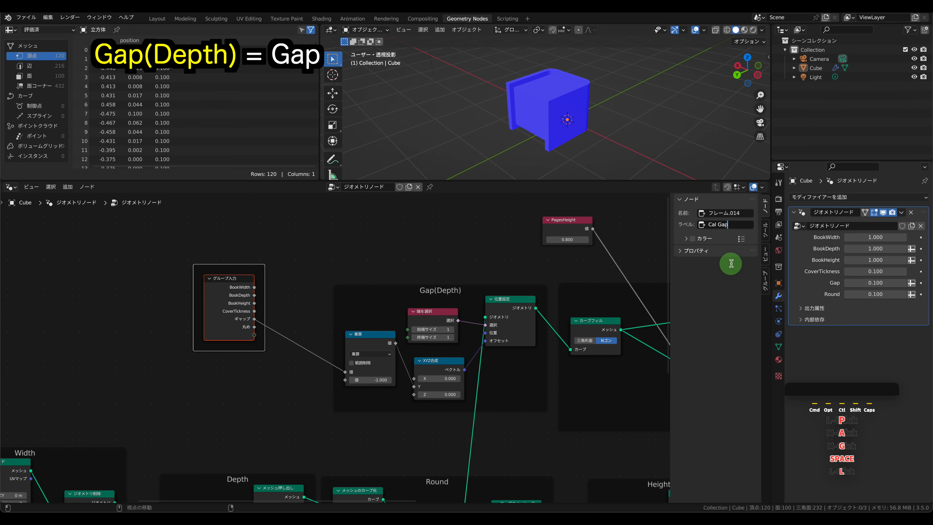
click(474, 227)
Add a Group Input and a Math node above the Pages frame and connect BookHeight to the Math node's first value
middle_drag(520, 273, 205, 288)
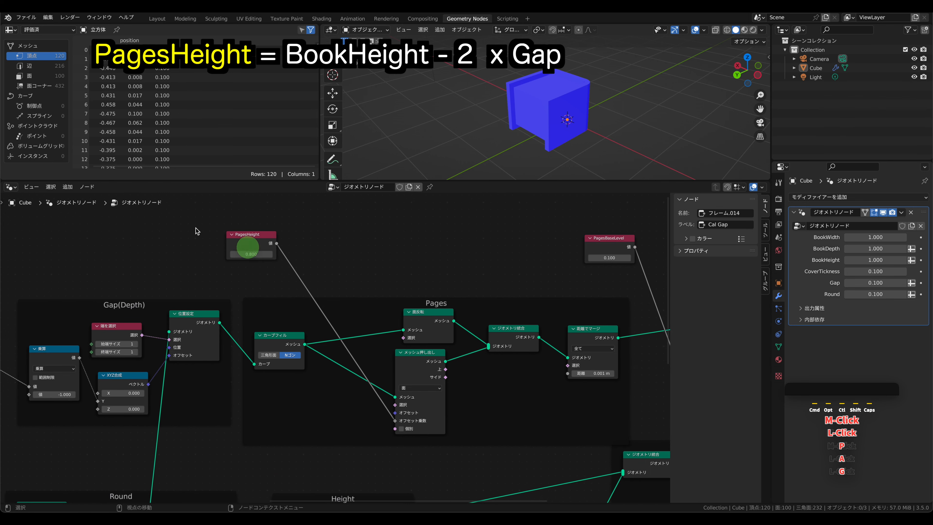
click(67, 187)
mouse_move(100, 336)
click(152, 358)
click(323, 212)
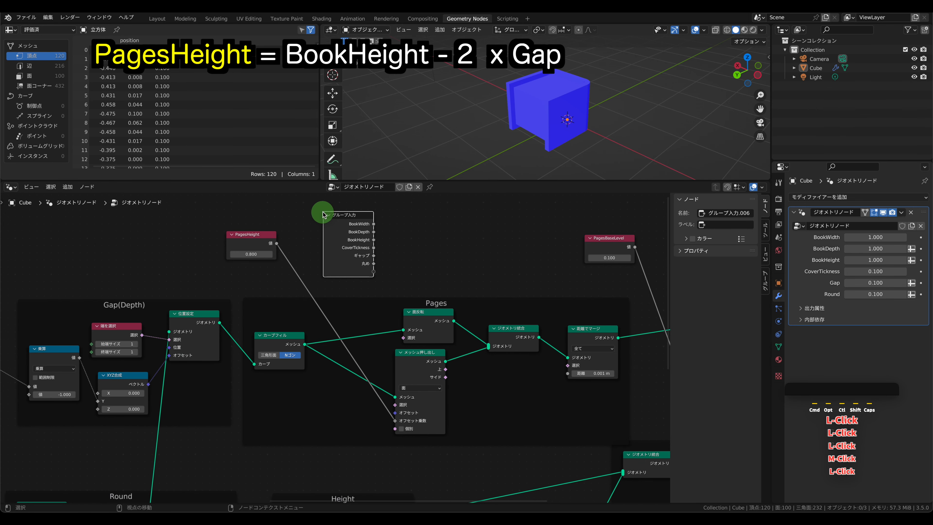
click(68, 187)
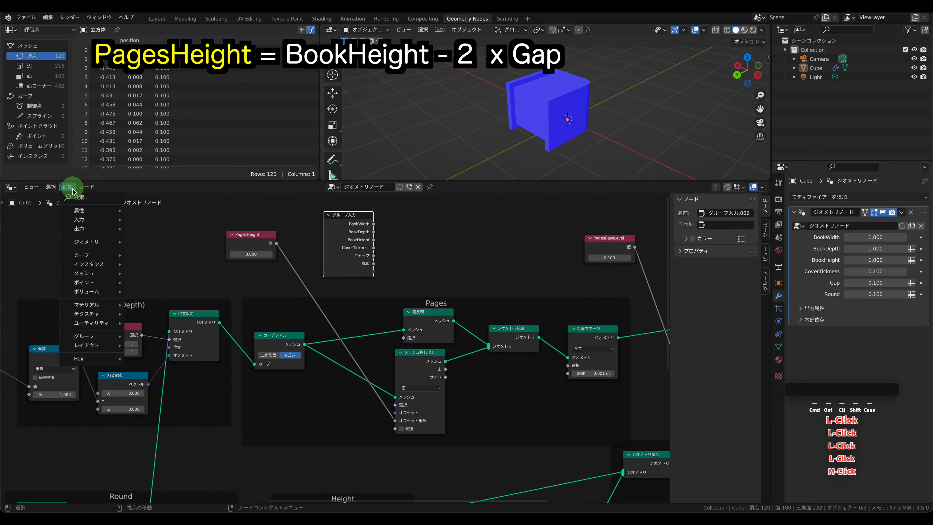
mouse_move(92, 323)
mouse_move(147, 363)
click(228, 418)
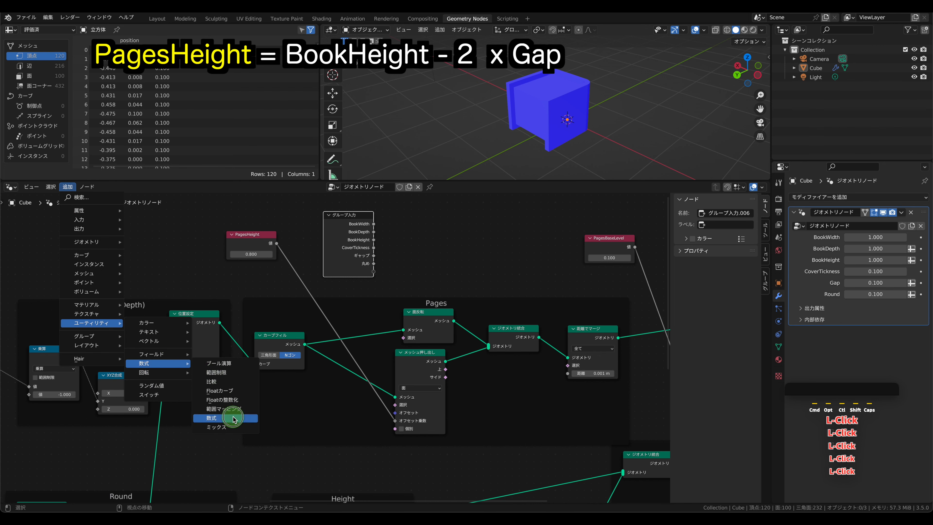
click(407, 223)
drag(374, 246, 404, 266)
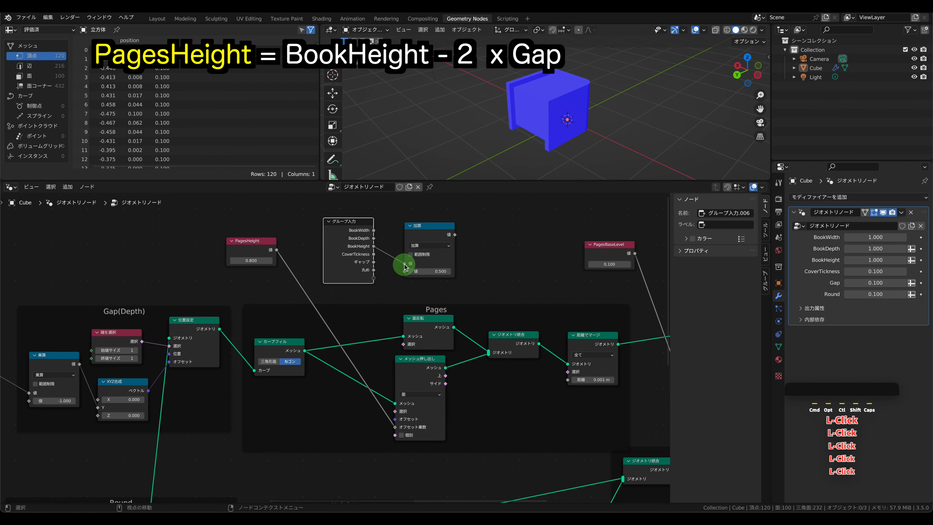
Duplicate the Math node, connect Gap to the copy, and set it to Multiply by 2
key(super+c)
key(super+v)
drag(430, 235, 452, 222)
drag(504, 259, 436, 279)
drag(374, 295, 412, 312)
click(437, 295)
click(436, 324)
text(2)
Set the first Math node to Subtract and connect the Multiply result to its second value
drag(448, 219, 498, 225)
click(502, 244)
click(487, 271)
drag(464, 284, 475, 269)
click(529, 247)
Connect the Subtract result to the Pages frame's Extrude Mesh offset scale and delete the PagesHeight value node
drag(348, 221, 520, 280)
drag(511, 232, 395, 460)
click(251, 283)
key(x)
Enclose the Group Input, Multiply and Subtract nodes in a frame labelled Cal PagesHeight
drag(83, 234, 270, 281)
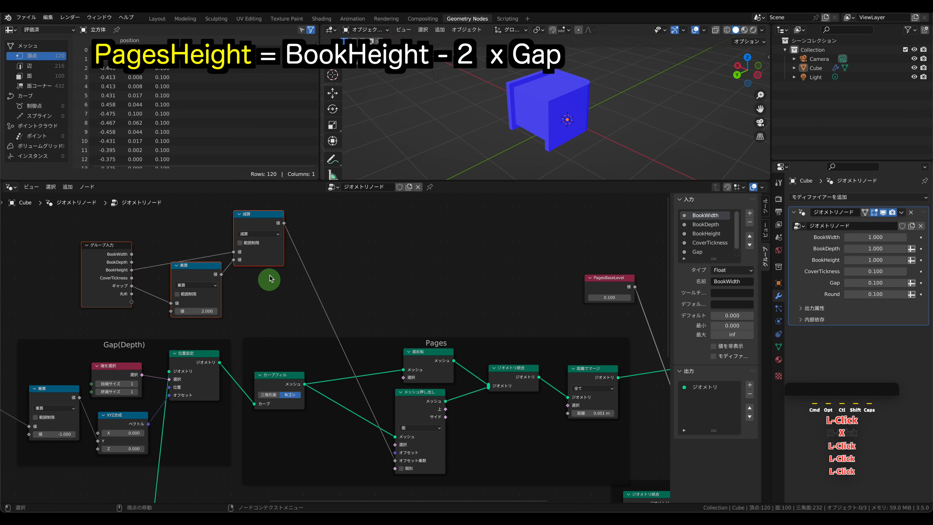
key(ctrl+j)
click(730, 226)
text(C)
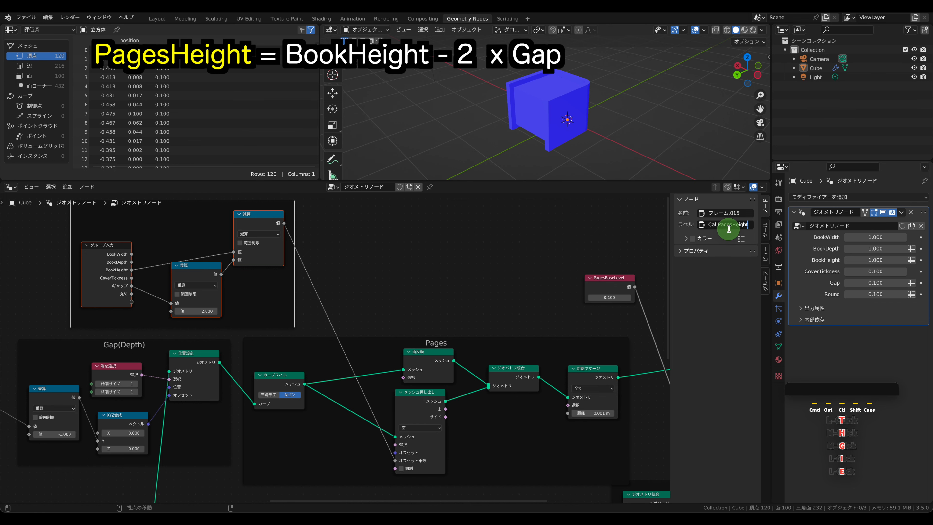
text(al PagesHeight)
click(589, 252)
Connect Gap from a new Group Input node to the PagesBaseLevel frame's Combine XYZ Z and delete the PagesBaseLevel value node
middle_drag(612, 260, 328, 246)
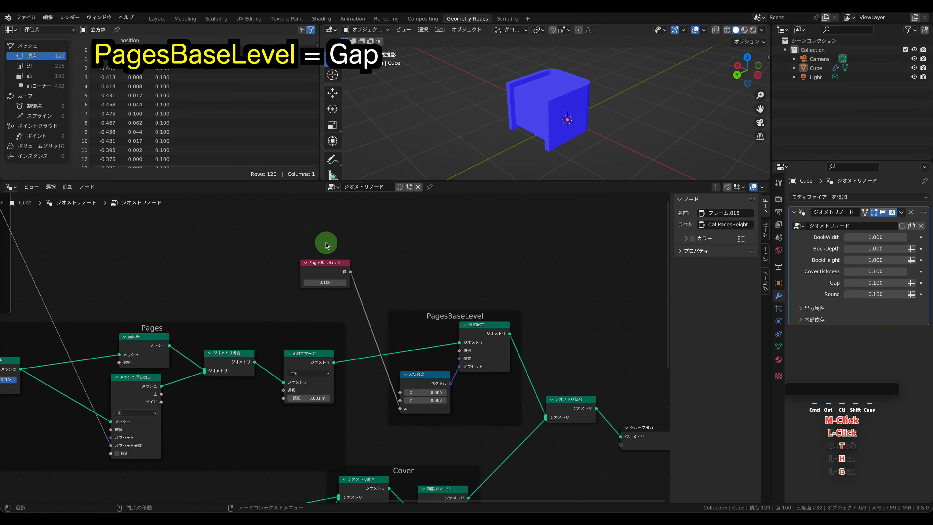
click(75, 194)
mouse_move(92, 333)
click(157, 355)
click(273, 262)
drag(258, 276, 400, 408)
click(328, 271)
key(x)
Enclose the Group Input node feeding the PagesBaseLevel frame in a frame labelled Cal PagesBaseLevel
click(236, 244)
key(ctrl+j)
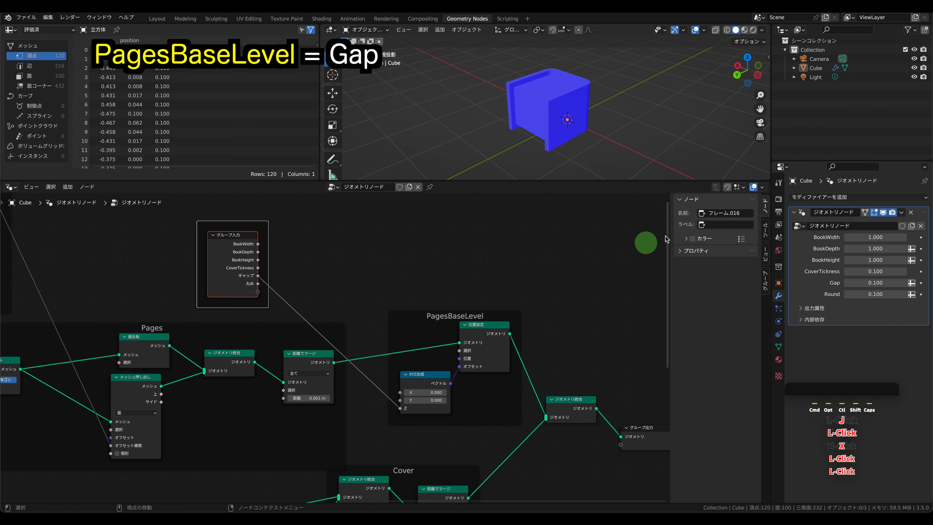
click(719, 226)
text(Cal PagesBaseL...)
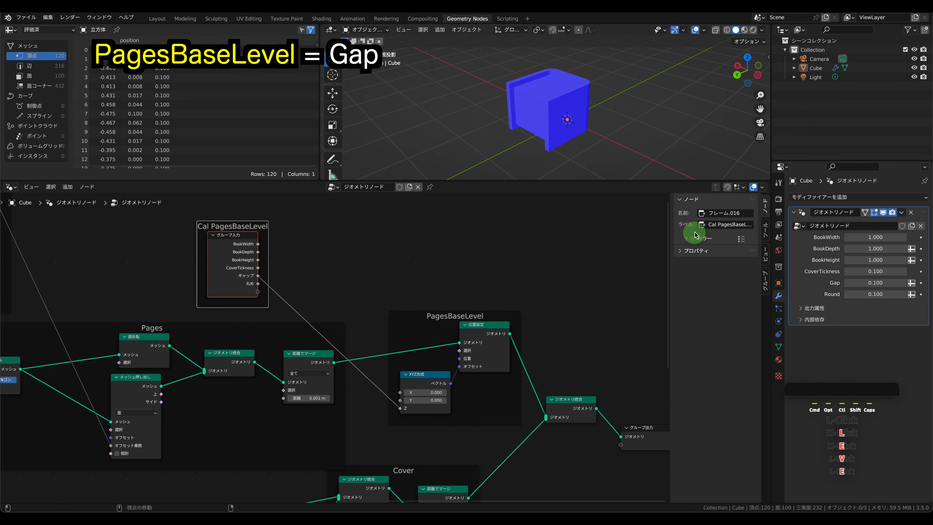
Test the book model with BookDepth at 2, and set it back to 1
scroll(387, 261, down, 2)
middle_drag(425, 267, 490, 290)
mouse_move(640, 90)
middle_down()
mouse_move(625, 88)
mouse_move(639, 91)
middle_up()
click(873, 249)
text(2)
click(862, 316)
click(876, 249)
text(1)
click(864, 316)
Test the modifier's book dimensions, returning BookWidth, BookDepth and BookHeight to 1
drag(870, 238, 873, 265)
click(869, 239)
text(1)
click(868, 249)
click(865, 250)
text(1)
click(885, 266)
click(871, 261)
text(1)
Return CoverTickness and Gap to 0.1 in the modifier
click(878, 301)
click(867, 271)
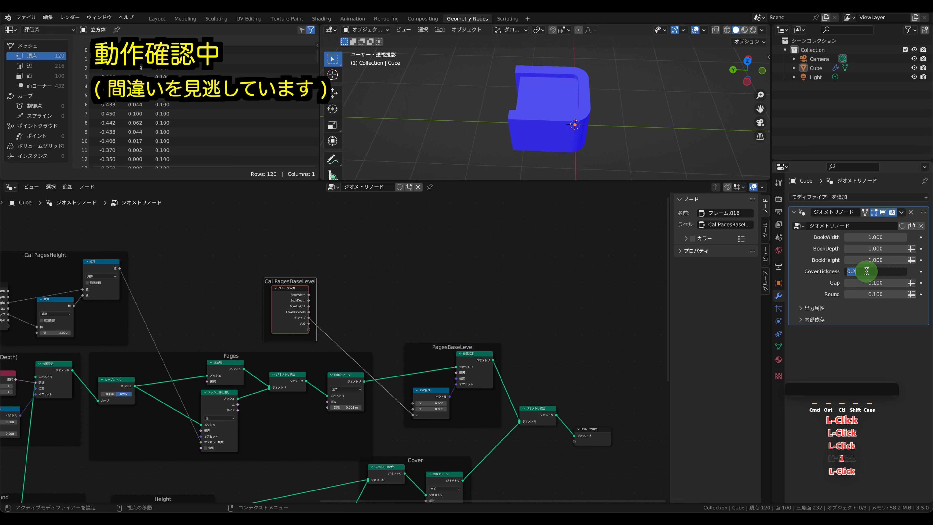
text(.1)
click(813, 286)
click(886, 283)
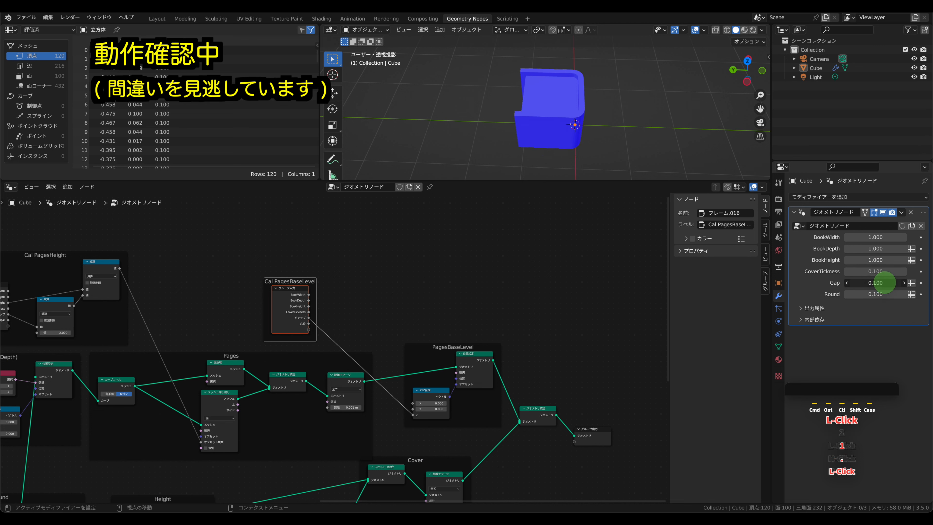
text(.1)
key(Return)
Move the Group Output node away from Join Geometry to make room, and show the book from the top in wireframe
middle_drag(612, 341, 384, 262)
drag(366, 351, 634, 351)
click(748, 61)
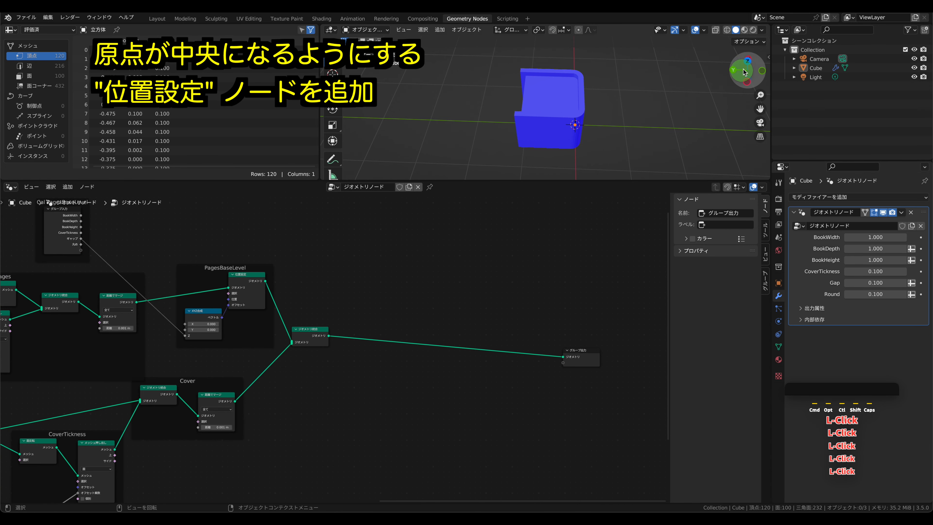
click(727, 30)
click(557, 116)
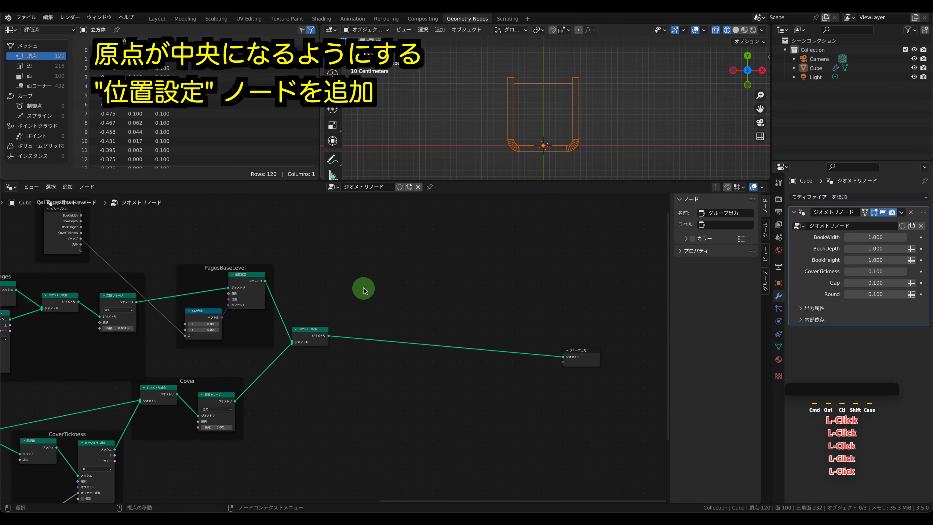
Insert a Set Position node between the final Join Geometry node and Group Output
scroll(371, 283, up, 3)
middle_drag(477, 265, 273, 288)
click(69, 189)
mouse_move(87, 242)
click(258, 258)
click(240, 302)
Add a Group Input node and a Combine XYZ node below the new Set Position node
click(71, 189)
mouse_move(92, 336)
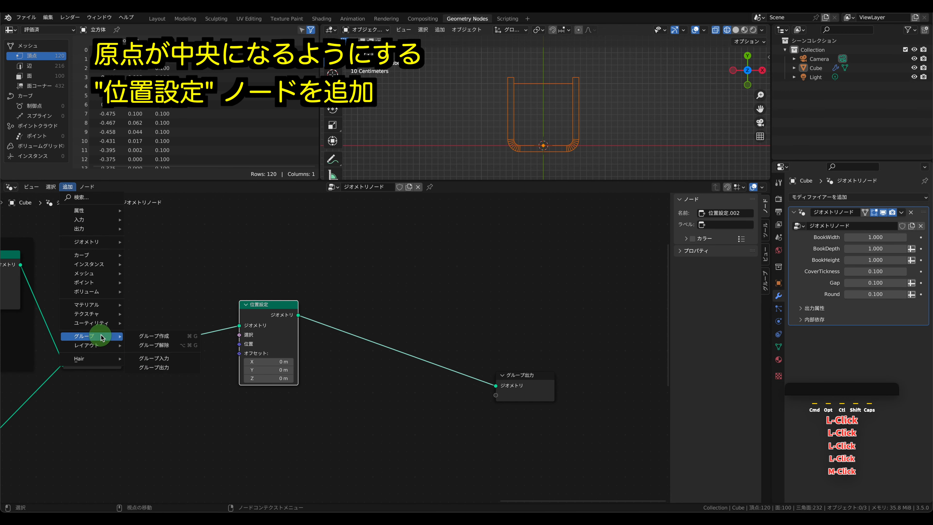
click(151, 346)
click(83, 392)
click(68, 187)
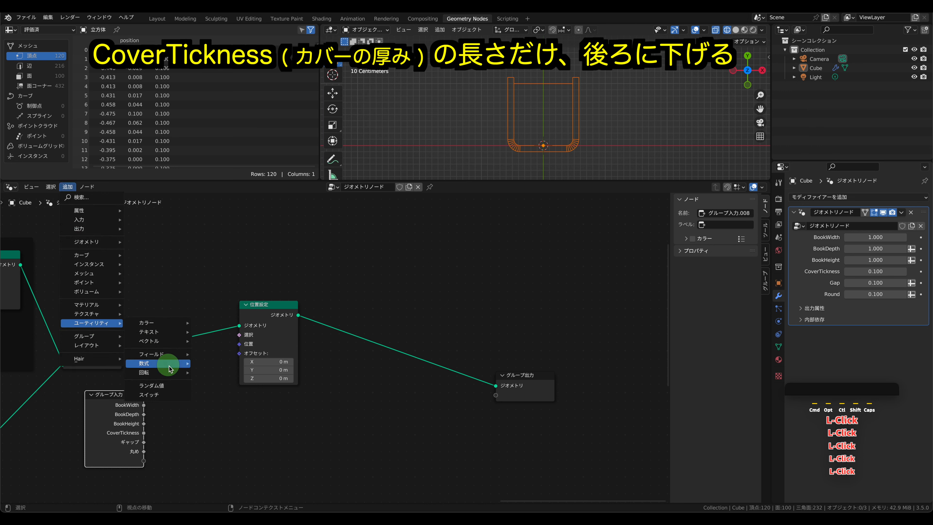
mouse_move(169, 373)
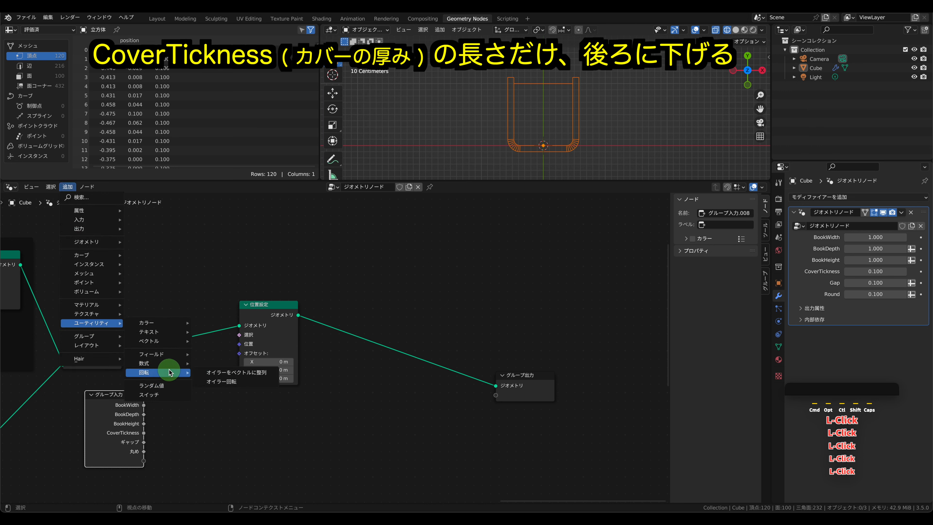
mouse_move(173, 340)
click(207, 372)
click(168, 382)
Connect CoverTickness to the Combine XYZ Y and its vector to the Set Position offset, and arrange the three nodes
drag(229, 395, 240, 373)
drag(144, 433, 170, 415)
drag(99, 493, 266, 355)
click(265, 356)
drag(199, 386, 234, 386)
drag(287, 309, 317, 308)
drag(131, 398, 178, 398)
drag(159, 278, 314, 426)
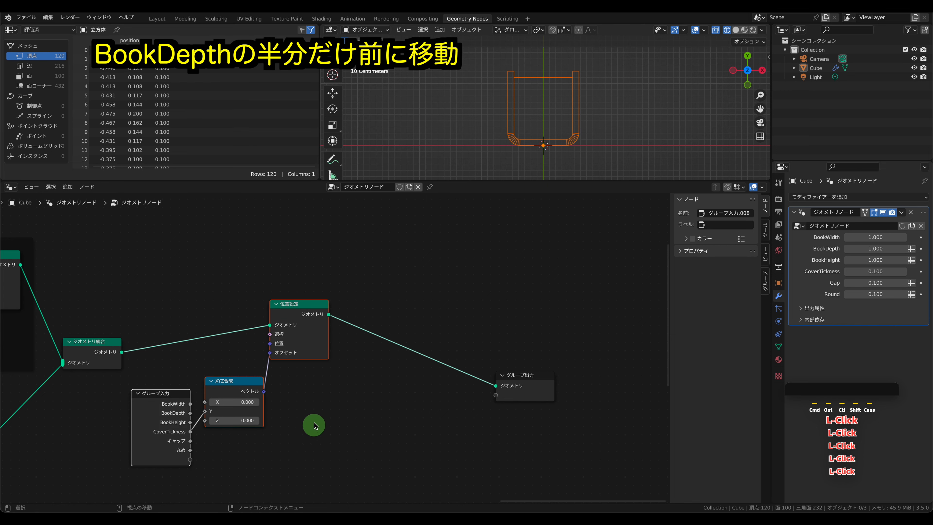
Duplicate the Group Input, Combine XYZ and Set Position nodes and insert the copied Set Position just before Group Output
key(super+c)
key(super+v)
mouse_move(377, 339)
mouse_down()
mouse_move(448, 376)
mouse_move(445, 350)
mouse_up()
drag(331, 319, 408, 356)
drag(467, 346, 495, 385)
click(410, 375)
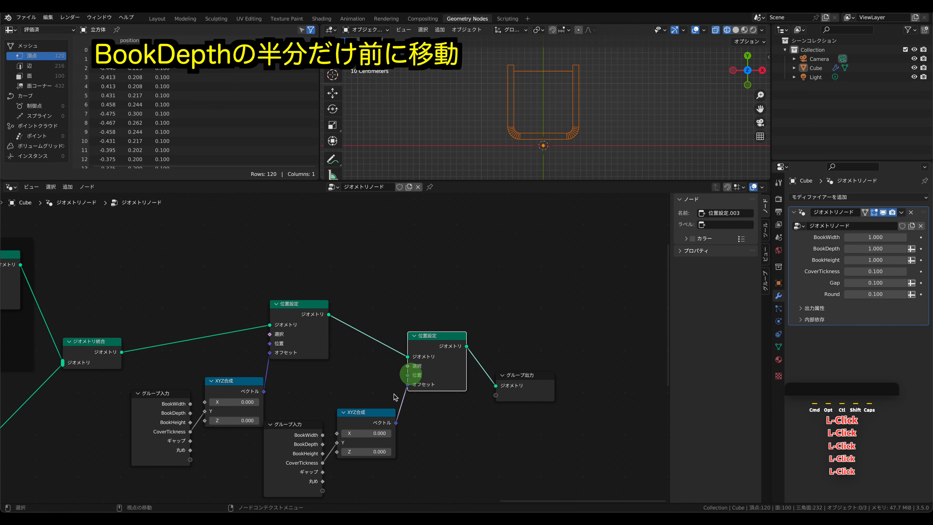
Disconnect CoverTickness from the duplicated Combine XYZ node and move it and the second Set Position node farther apart
drag(337, 442, 322, 450)
drag(372, 414, 407, 421)
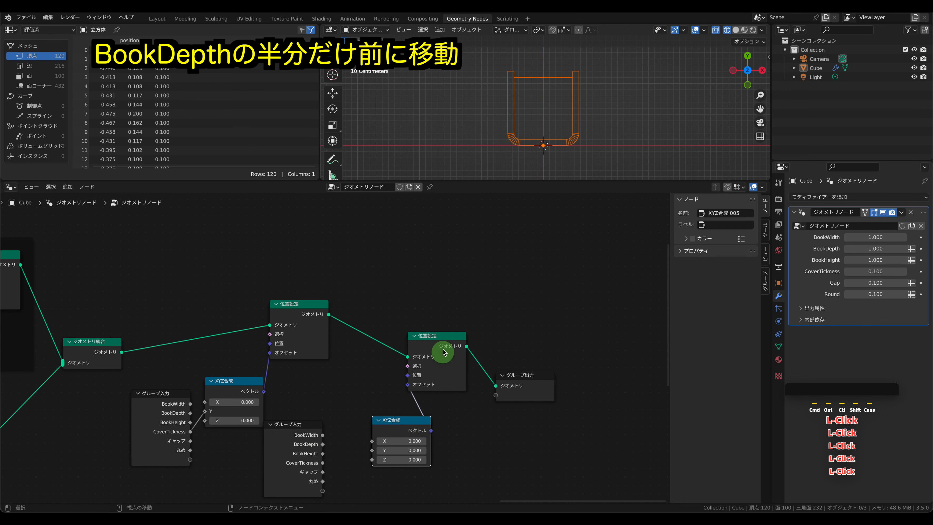
drag(444, 352, 472, 335)
Add a Math node between the duplicated Group Input and Combine XYZ nodes, and rearrange the nodes to make room
click(68, 186)
mouse_move(98, 323)
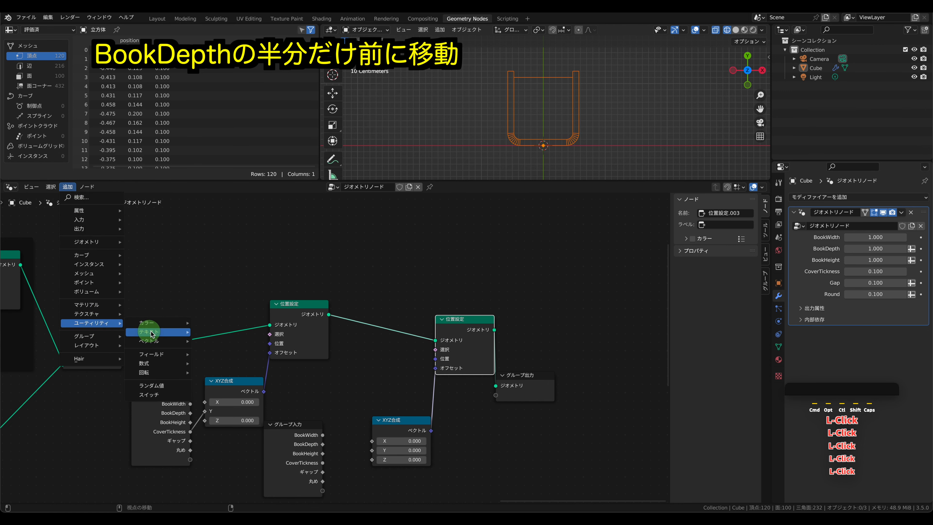
mouse_move(167, 364)
click(219, 418)
click(326, 393)
middle_drag(554, 303, 462, 239)
drag(492, 235, 328, 410)
drag(403, 265, 443, 268)
click(425, 256)
drag(535, 235, 339, 386)
drag(375, 265, 433, 269)
drag(277, 340, 297, 350)
Divide BookDepth by -2 in the Math node and connect the result to the duplicated Combine XYZ node's Y input
drag(231, 381, 254, 387)
click(282, 366)
click(270, 406)
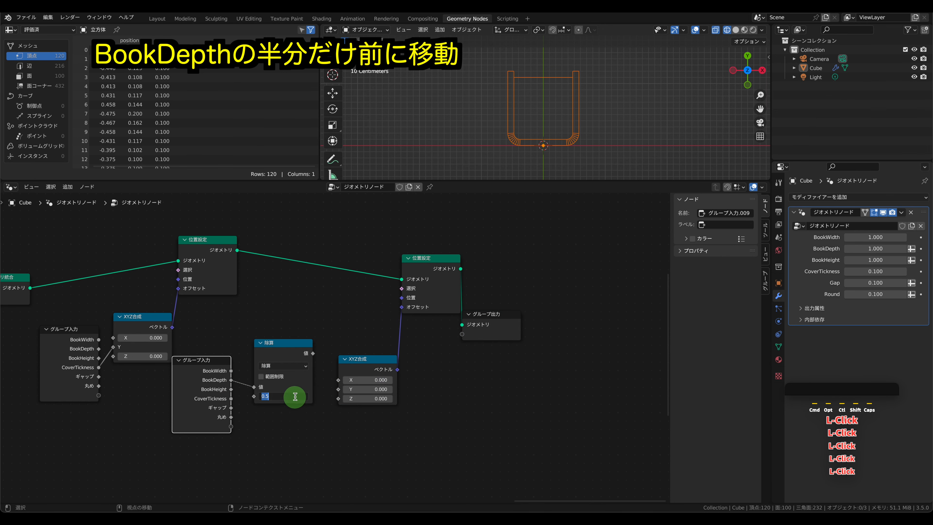
click(295, 396)
key(BackSpace)
drag(313, 354, 339, 389)
Enclose both Set Position setups in a frame labelled "Centering" and move Group Output clear of the frame
scroll(562, 145, up, 2)
shift+middle_drag(559, 146, 536, 99)
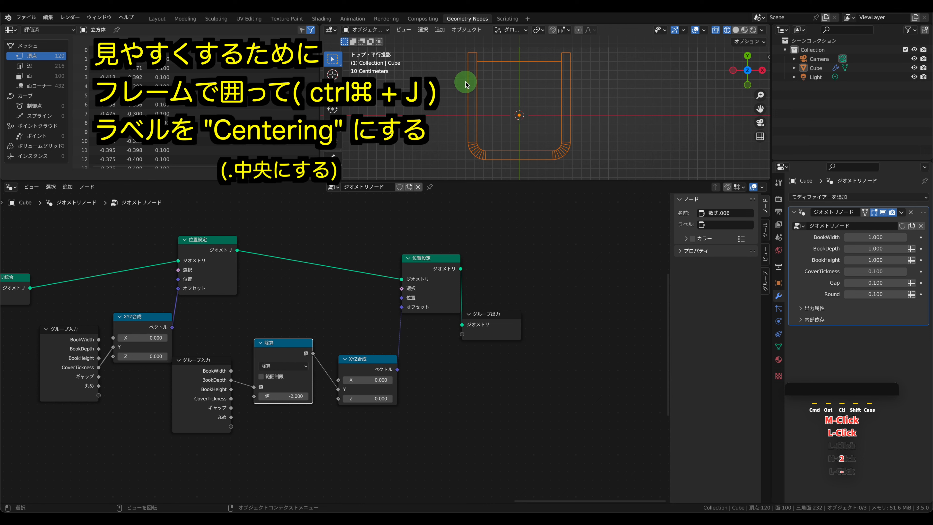
drag(433, 259, 424, 262)
scroll(334, 294, down, 2)
drag(121, 258, 434, 438)
key(super+j)
click(726, 225)
text(Ce)
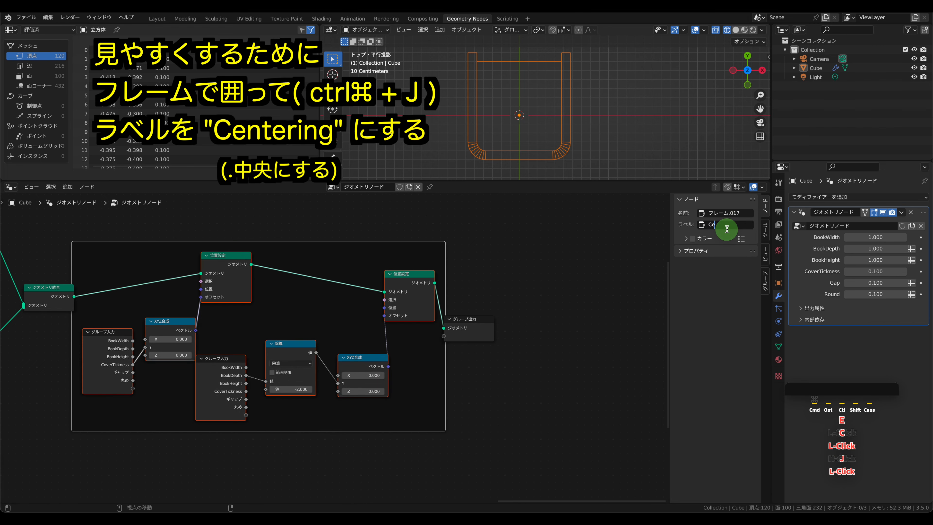
drag(463, 321, 531, 311)
click(533, 284)
Set the Math node in the Cal Depth frame to Subtract
middle_drag(41, 400, 180, 406)
drag(370, 253, 415, 253)
middle_drag(60, 426, 430, 313)
middle_drag(54, 373, 408, 342)
middle_drag(315, 305, 381, 338)
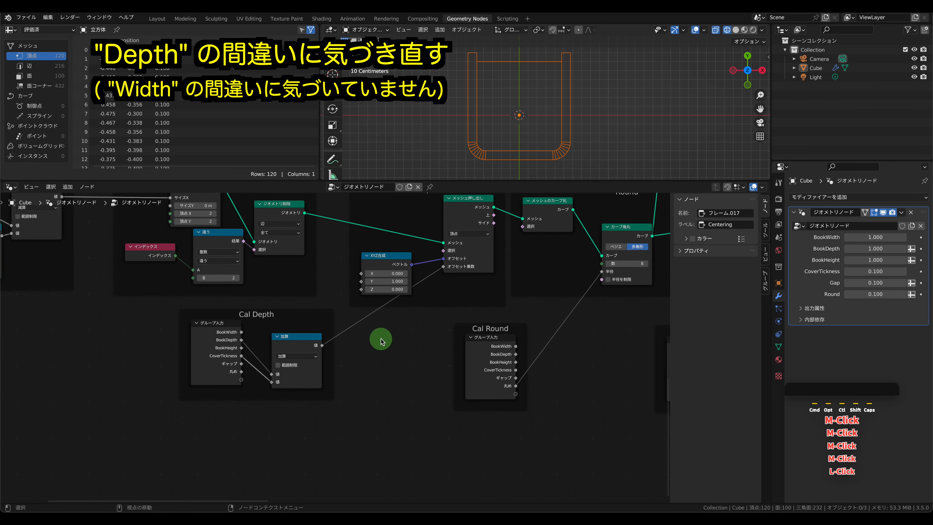
scroll(301, 376, up, 3)
click(289, 358)
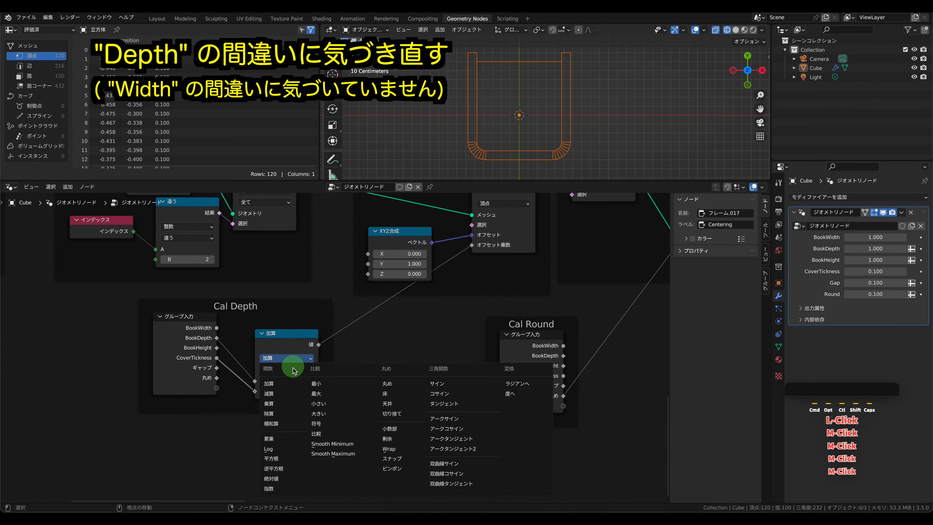
click(287, 391)
click(402, 375)
Test the depth calculation by setting BookDepth to 2 and returning it to 1
click(866, 247)
text(2)
key(Return)
scroll(649, 105, down, 3)
mouse_move(881, 250)
mouse_down()
mouse_move(895, 251)
mouse_move(876, 252)
mouse_up()
click(876, 252)
text(1)
click(883, 306)
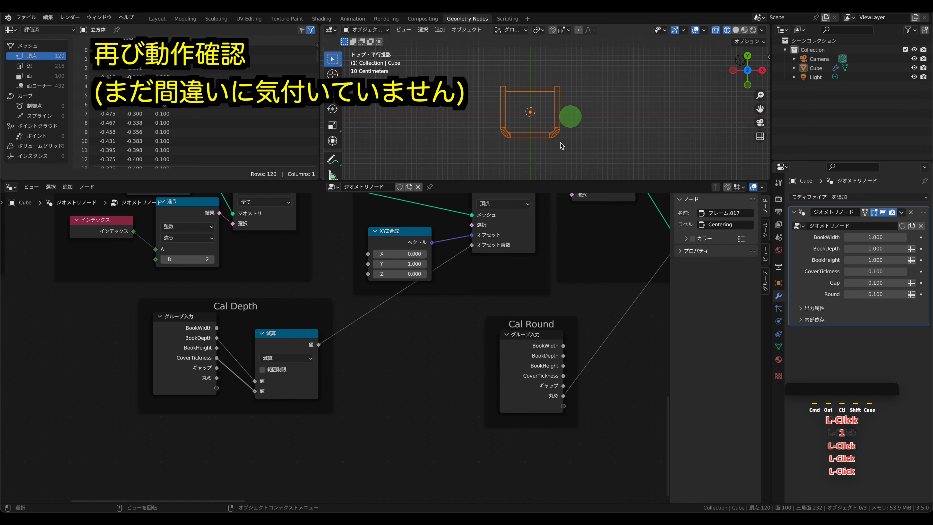
Show the book from an angled perspective in Material Preview shading
middle_drag(562, 115, 637, 46)
click(730, 32)
click(744, 31)
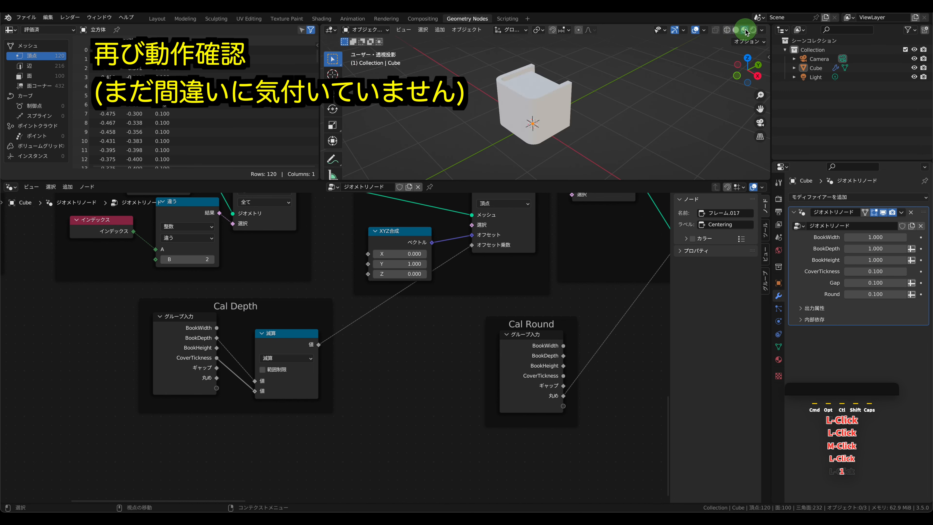
click(745, 31)
middle_drag(441, 99, 573, 104)
scroll(572, 104, down, 3)
Set BookWidth to 0.3, BookHeight to 1.36, CoverTickness to 0.02 and Gap to 0.05, checking the book from several sides
click(882, 245)
click(875, 269)
click(883, 261)
click(886, 236)
drag(882, 237, 844, 272)
scroll(564, 79, up, 4)
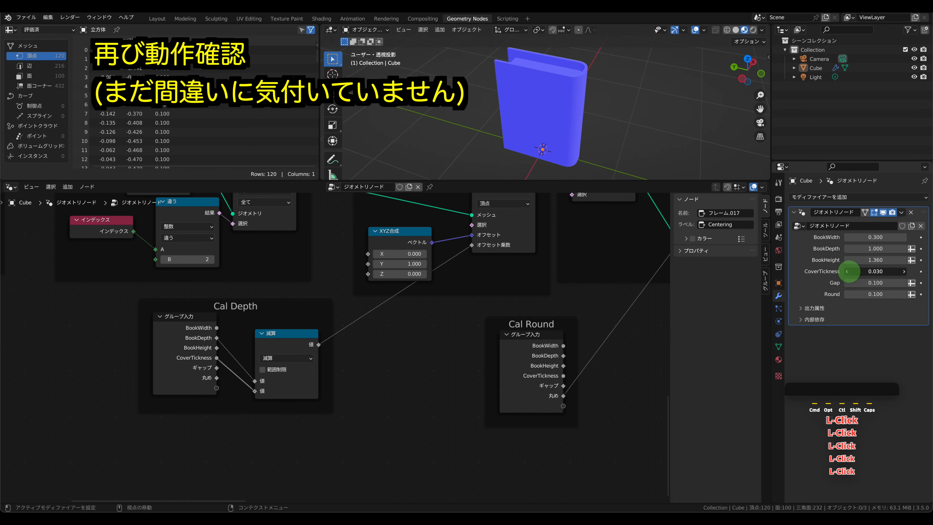
click(848, 282)
middle_drag(538, 94, 645, 131)
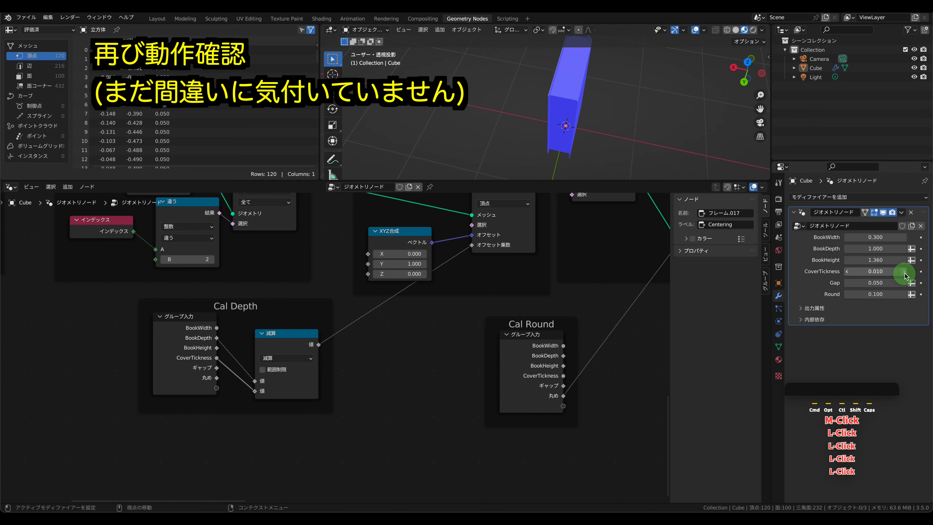
middle_drag(603, 109, 479, 79)
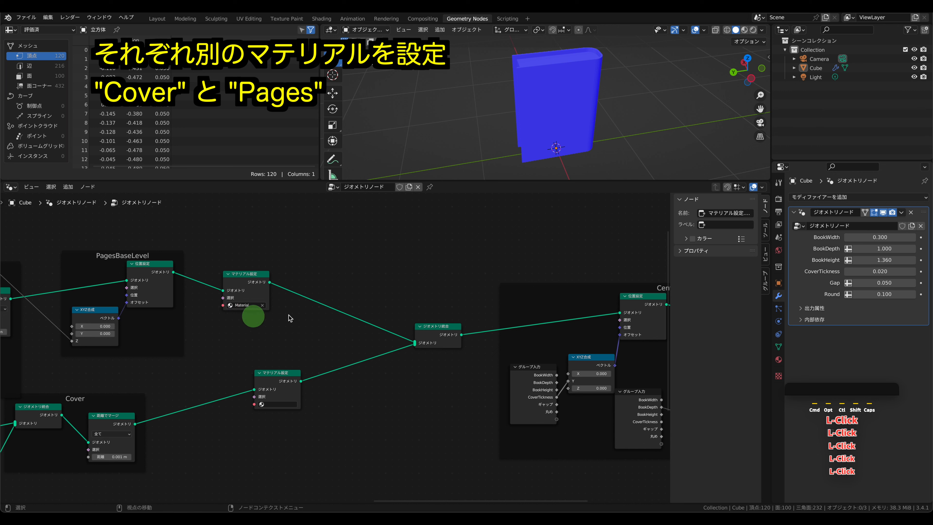
Rename the book object's existing material to "Pages"
click(779, 359)
click(826, 205)
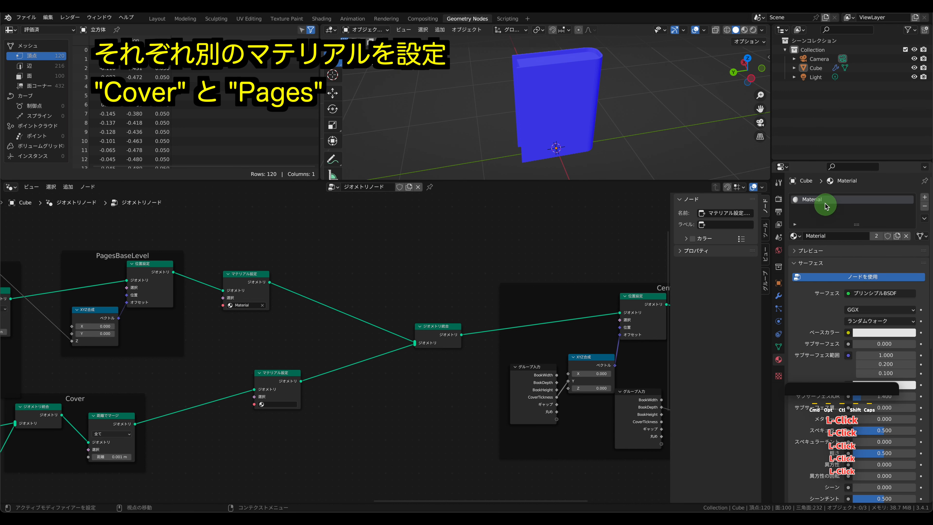
text(Pages)
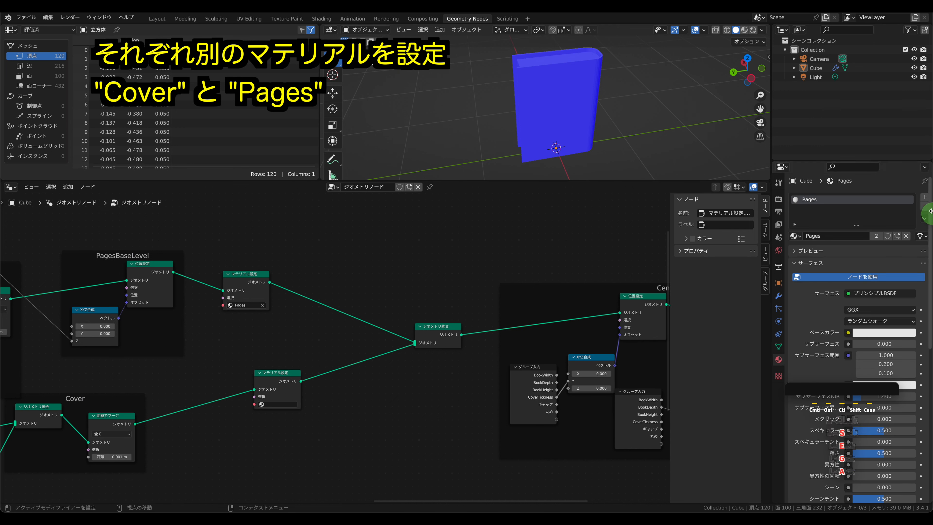
Add a second material slot to the book with a new material named "Cover"
click(925, 197)
click(845, 253)
click(820, 213)
double_click(820, 209)
text(Cover)
key(Return)
Assign the Cover material to the Set Material node that follows the Cover frame
click(263, 405)
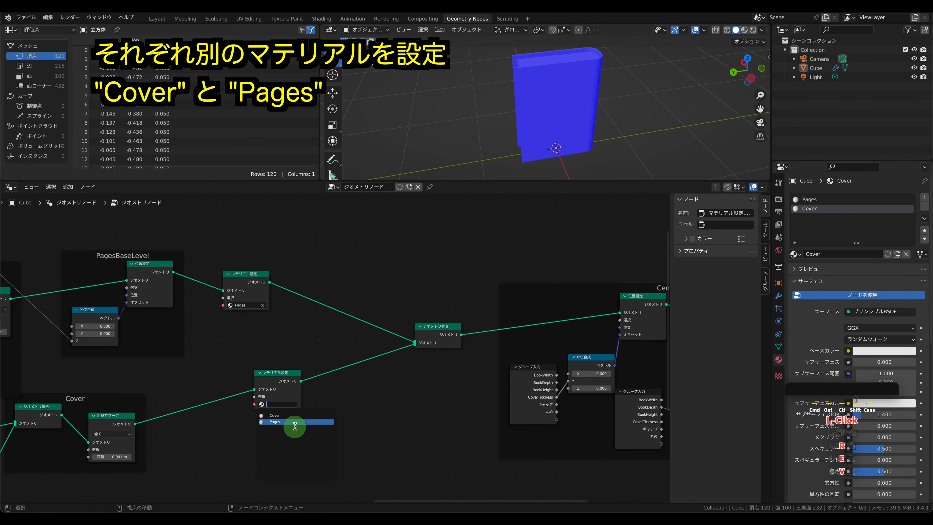
click(274, 415)
scroll(377, 292, up, 1)
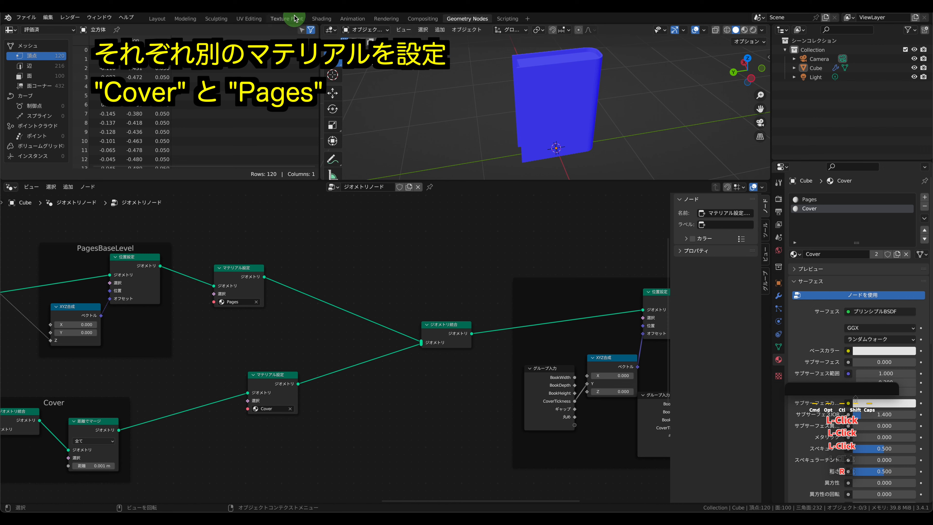
Switch to the Shading workspace and add a Texture Coordinate node well ahead of the Principled BSDF
click(322, 18)
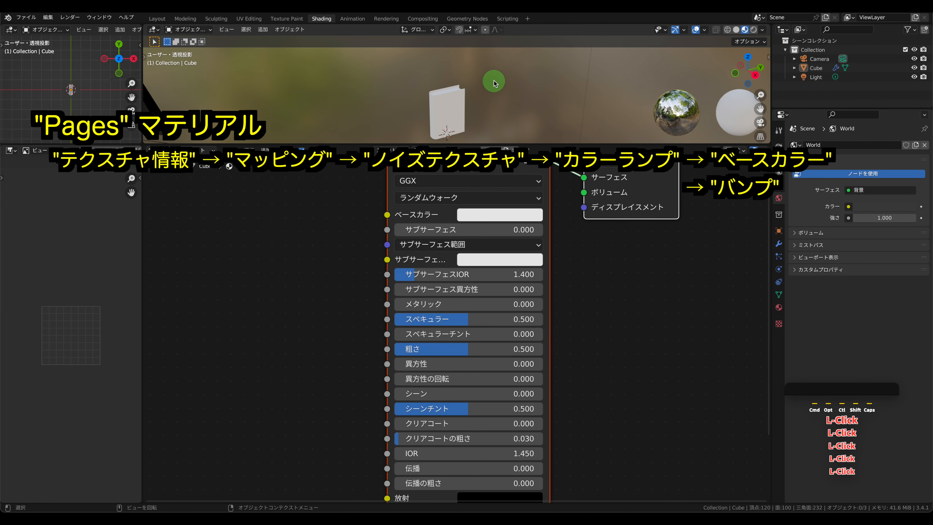
scroll(502, 78, up, 6)
middle_drag(501, 77, 397, 82)
scroll(478, 294, down, 8)
middle_drag(460, 294, 602, 305)
click(266, 150)
click(347, 310)
click(201, 251)
Add a Bump node in the free space between the Texture Coordinate node and the Principled BSDF
click(266, 150)
mouse_move(299, 217)
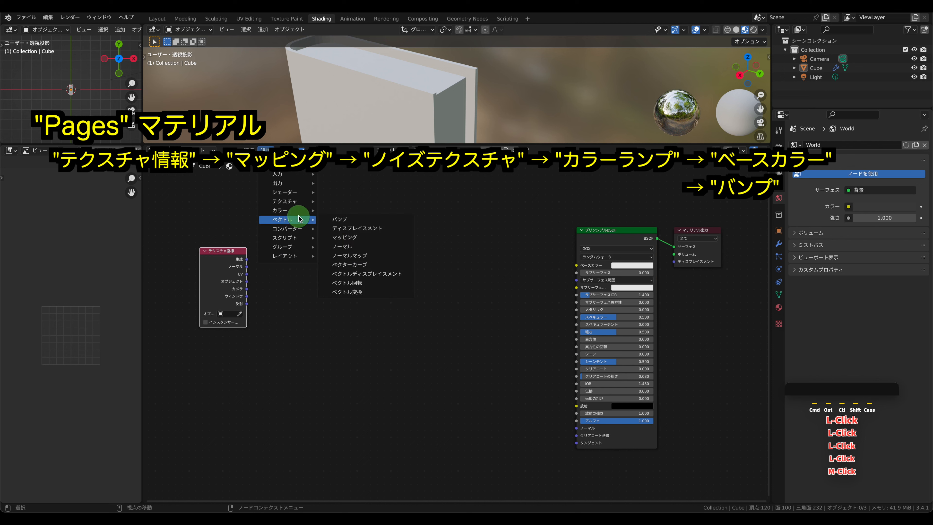
click(339, 220)
click(463, 371)
click(303, 229)
Add a Mapping node, feed it the Object texture coordinates and connect its vector to the Principled BSDF's Base Color
click(266, 150)
mouse_move(290, 219)
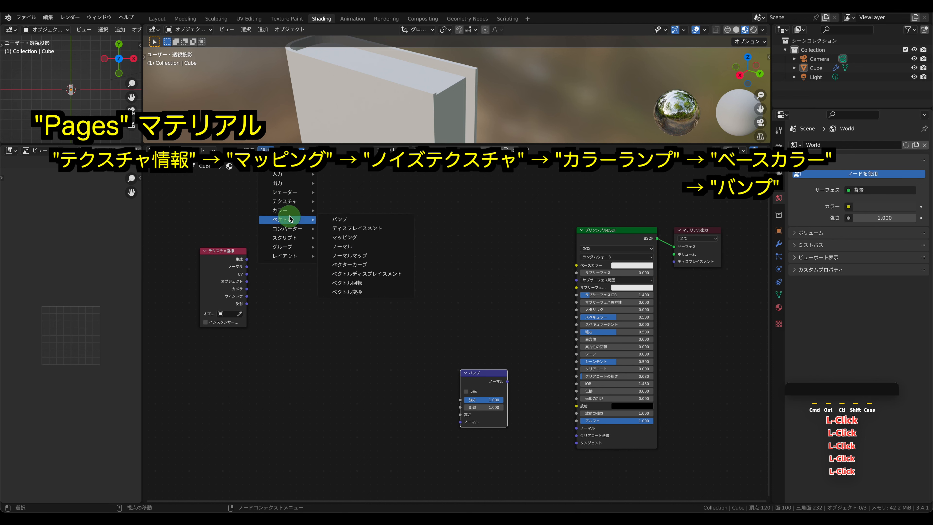
click(345, 237)
click(284, 234)
drag(246, 283, 283, 263)
drag(331, 245, 577, 265)
Insert a Noise Texture node into the link between the Mapping node and Base Color
click(261, 149)
click(364, 260)
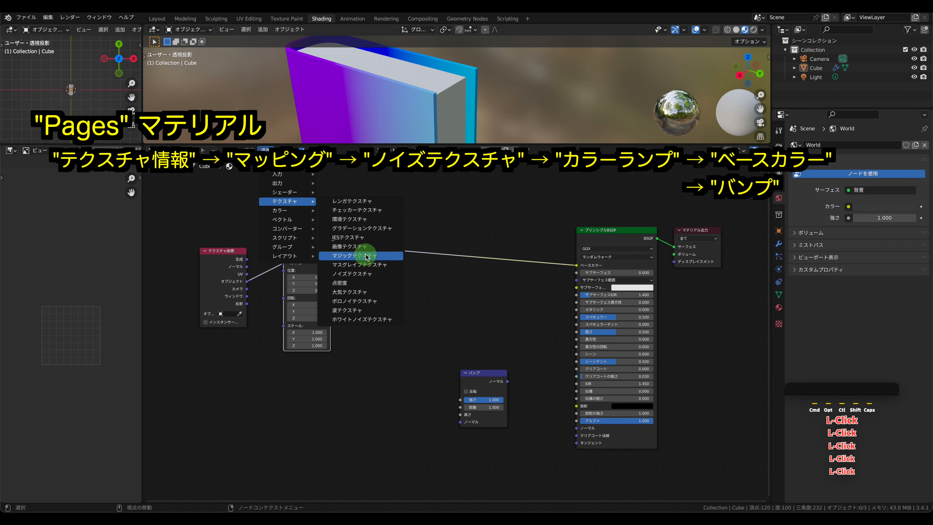
click(364, 267)
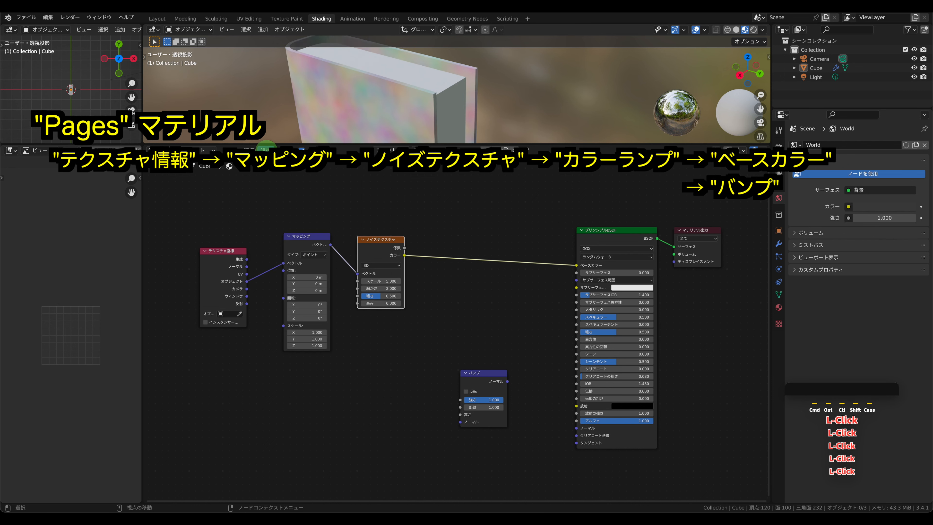
Insert a Color Ramp node between the Noise Texture's Color output and the Principled BSDF's Base Color
click(262, 149)
mouse_move(302, 233)
click(364, 243)
click(413, 242)
click(494, 253)
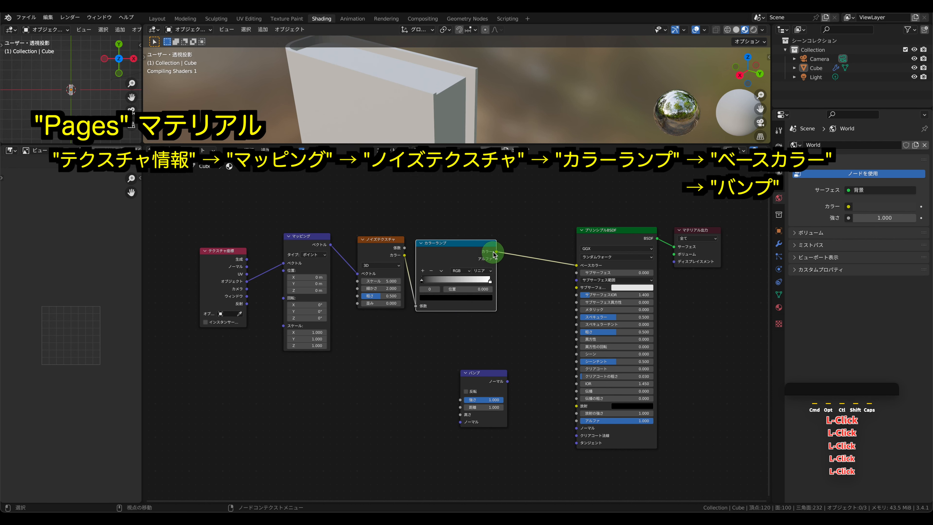